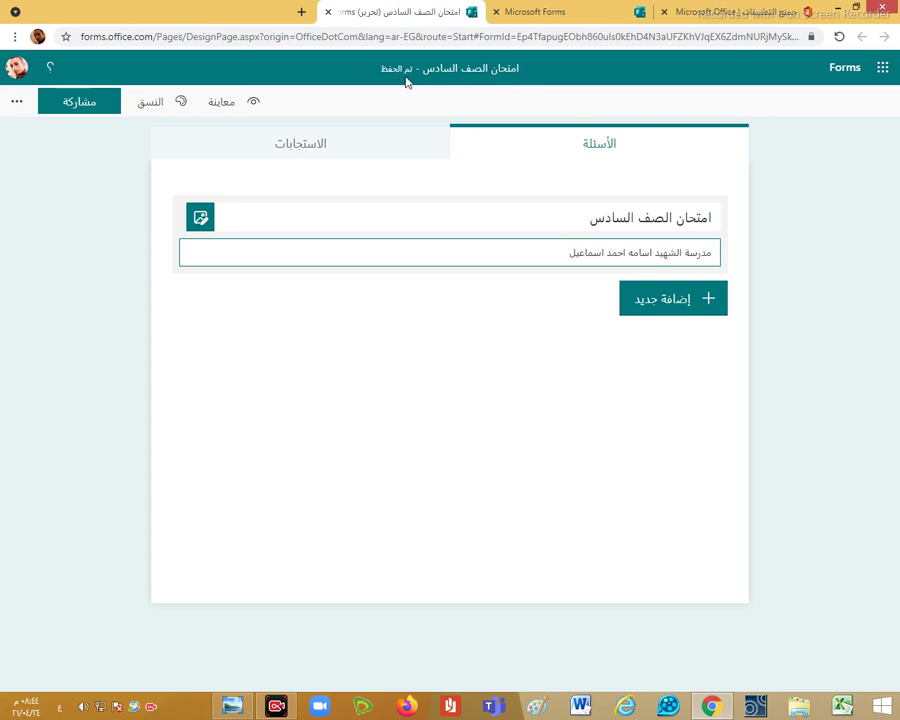
Preview the quiz's title and description as respondents see them, and return to editing
left_click(222, 107)
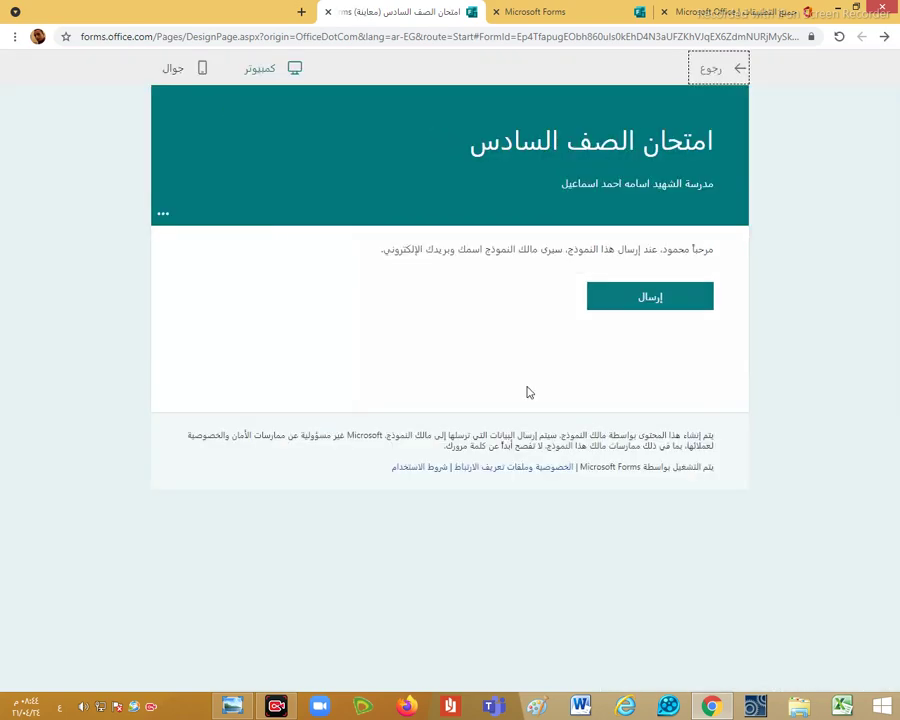
mouse_move(525, 156)
left_click(444, 154)
left_click(718, 70)
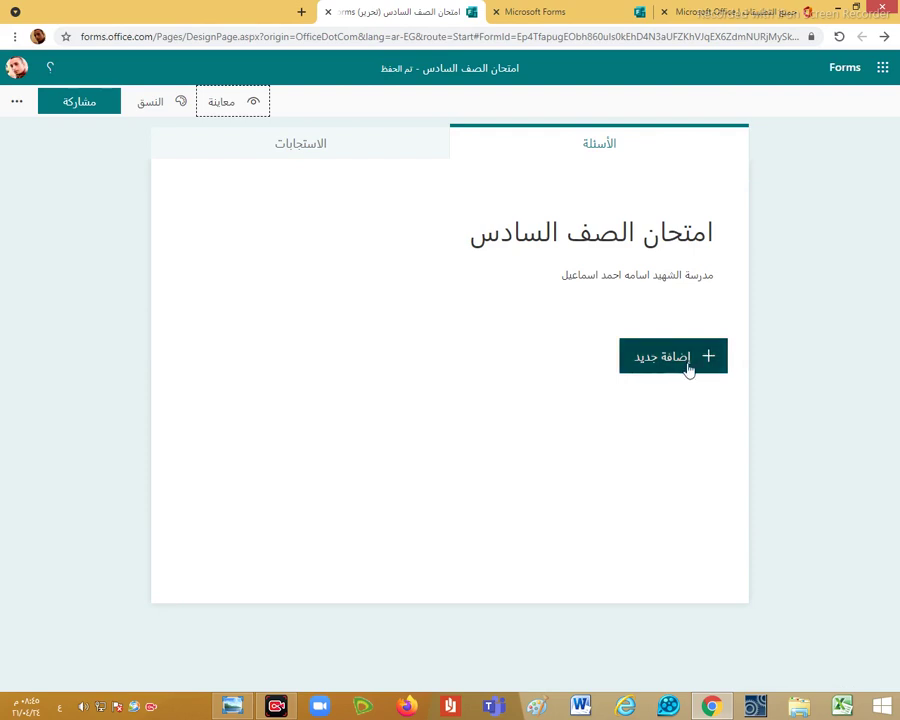
Add a text question titled "الاسم" to the quiz
left_click(675, 365)
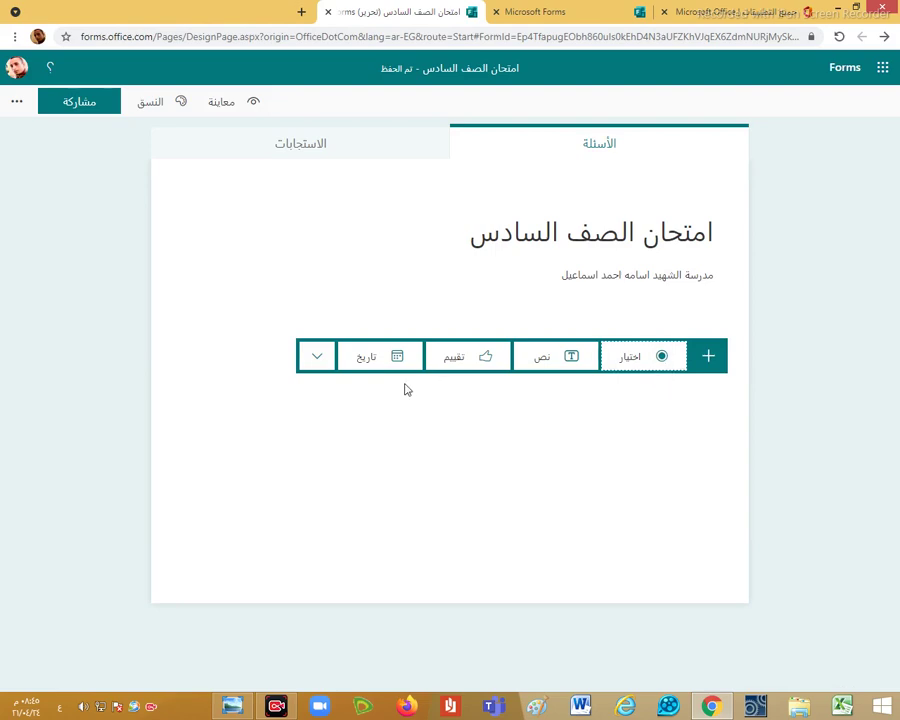
left_click(312, 360)
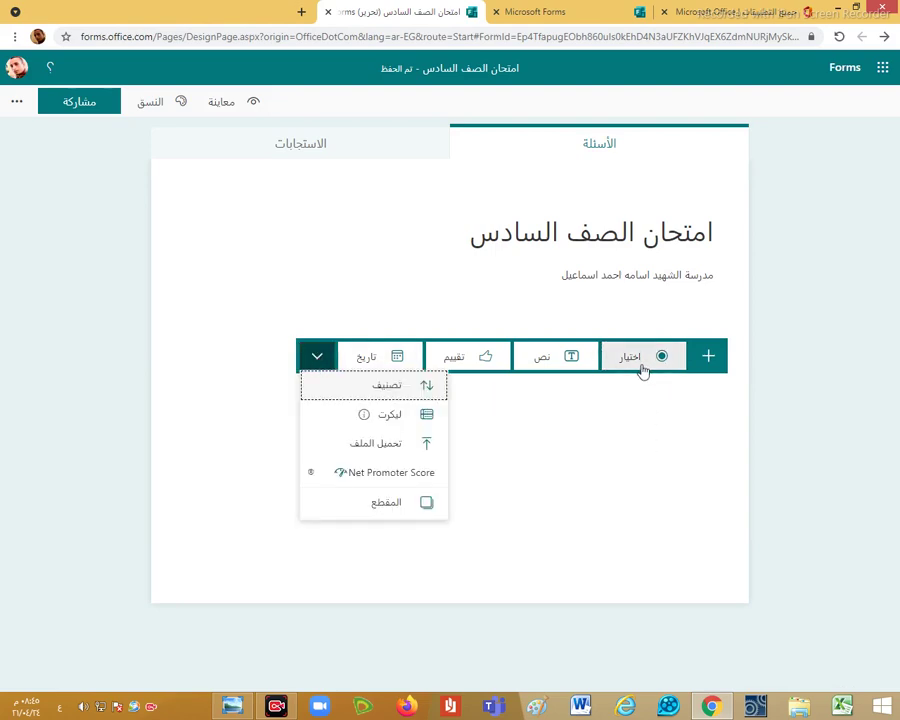
left_click(577, 368)
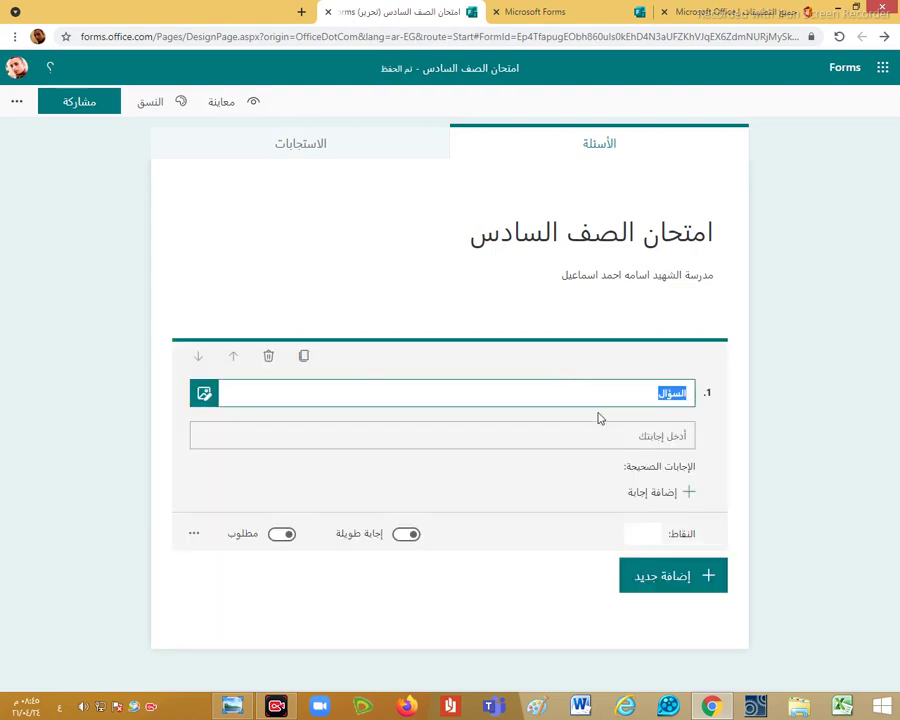
type("الاسم")
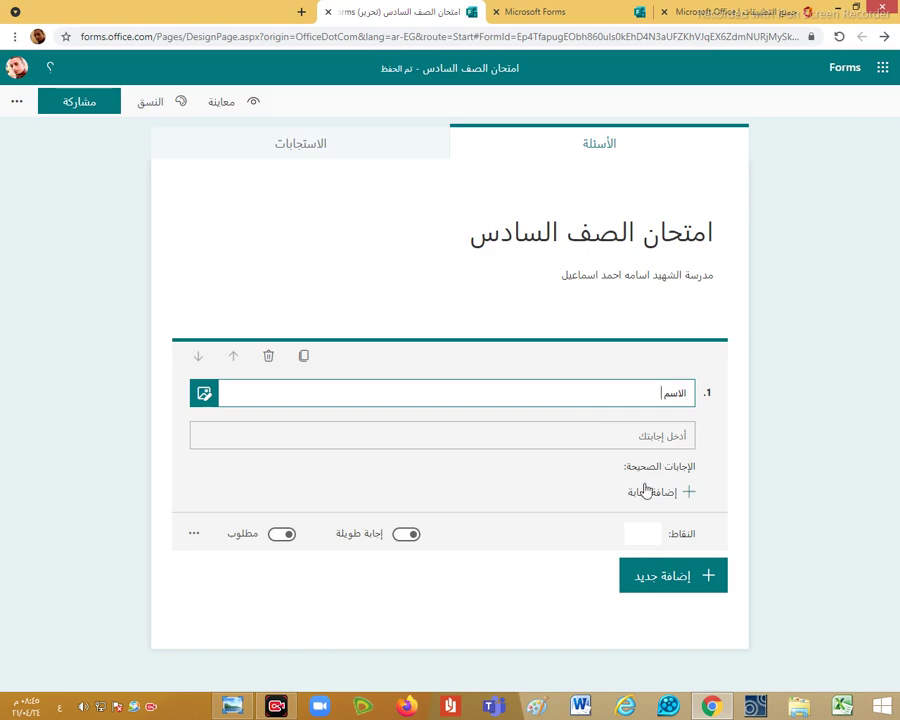
Enable long answers for the "الاسم" question while leaving it optional, and check it in the preview
left_click(407, 537)
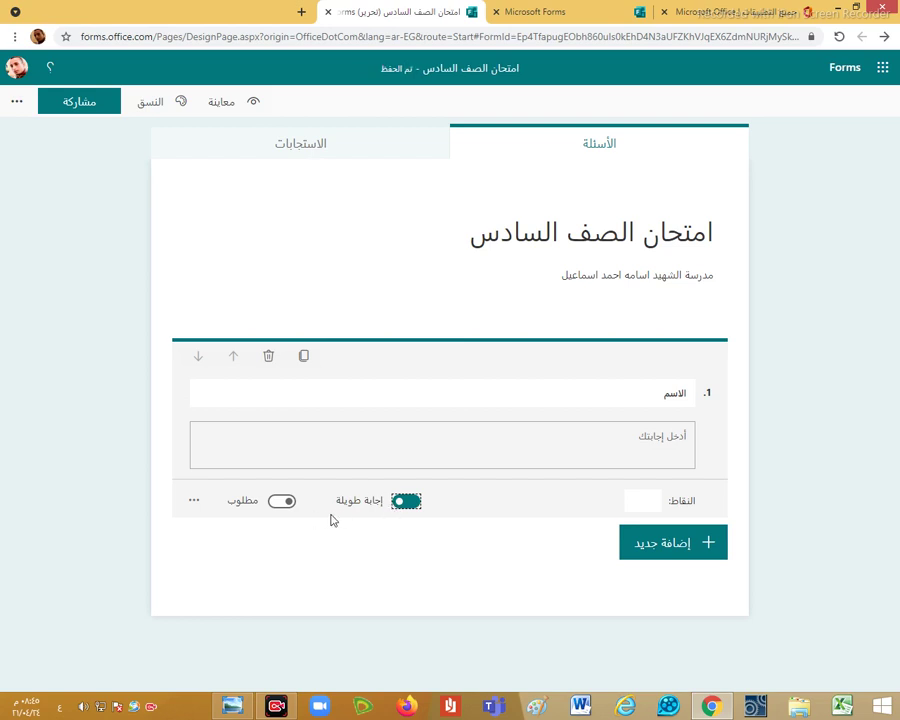
left_click(282, 502)
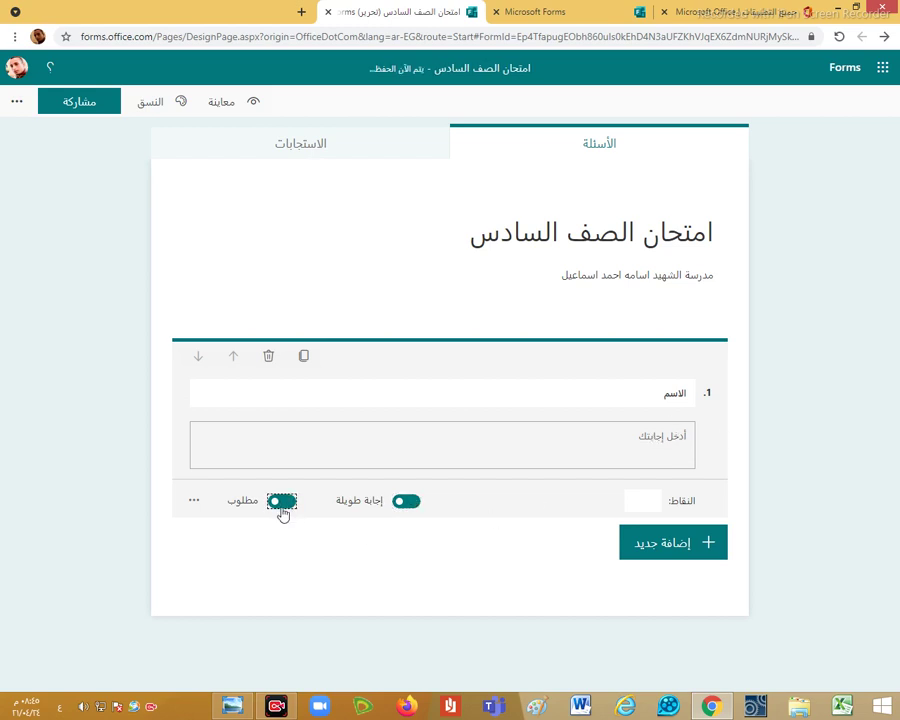
left_click(284, 510)
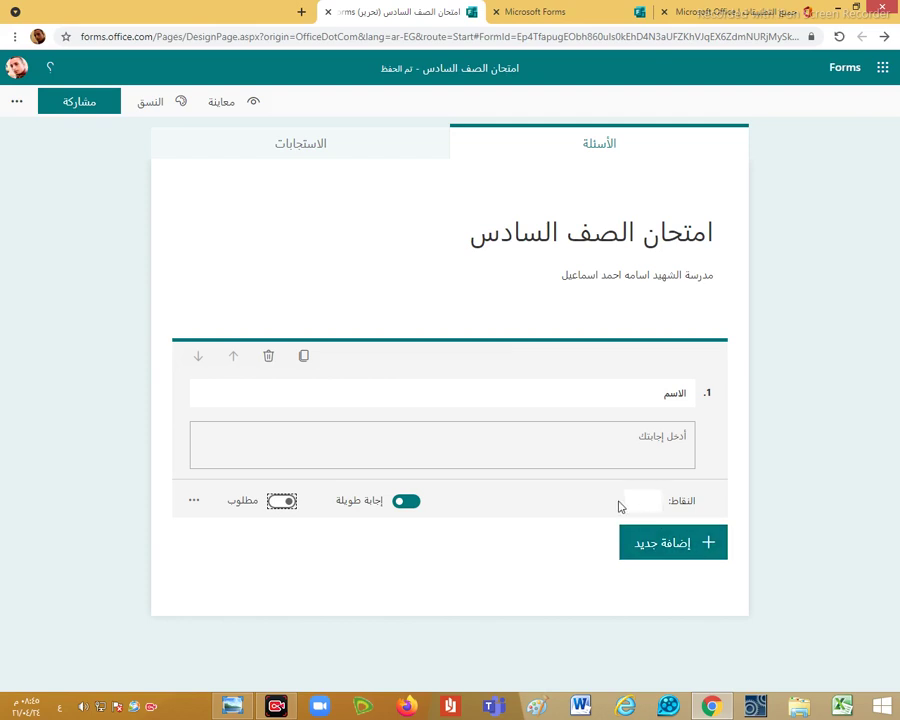
left_click(216, 111)
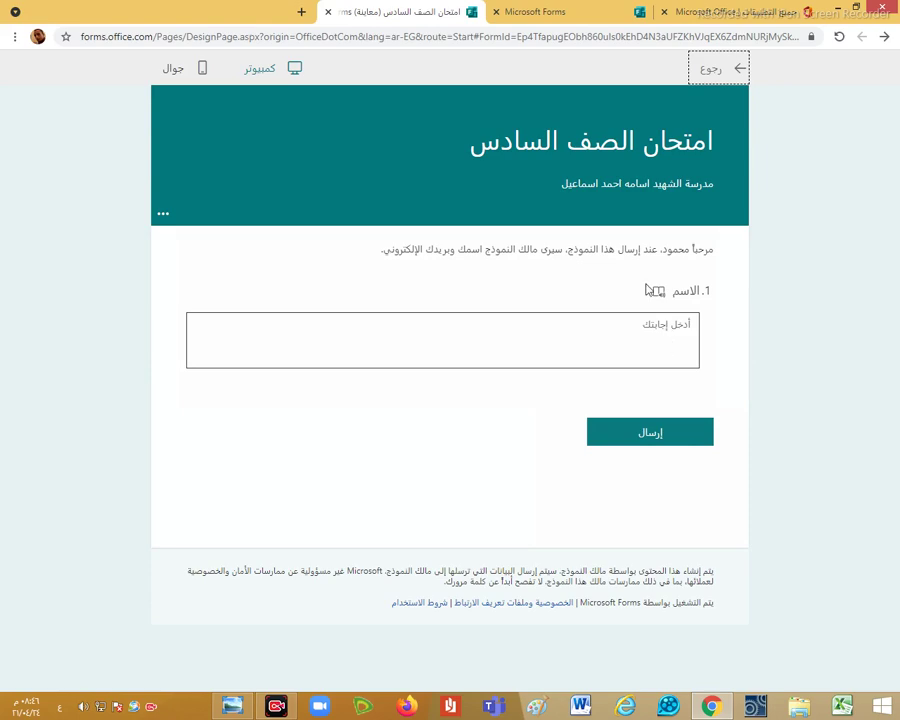
left_click(715, 70)
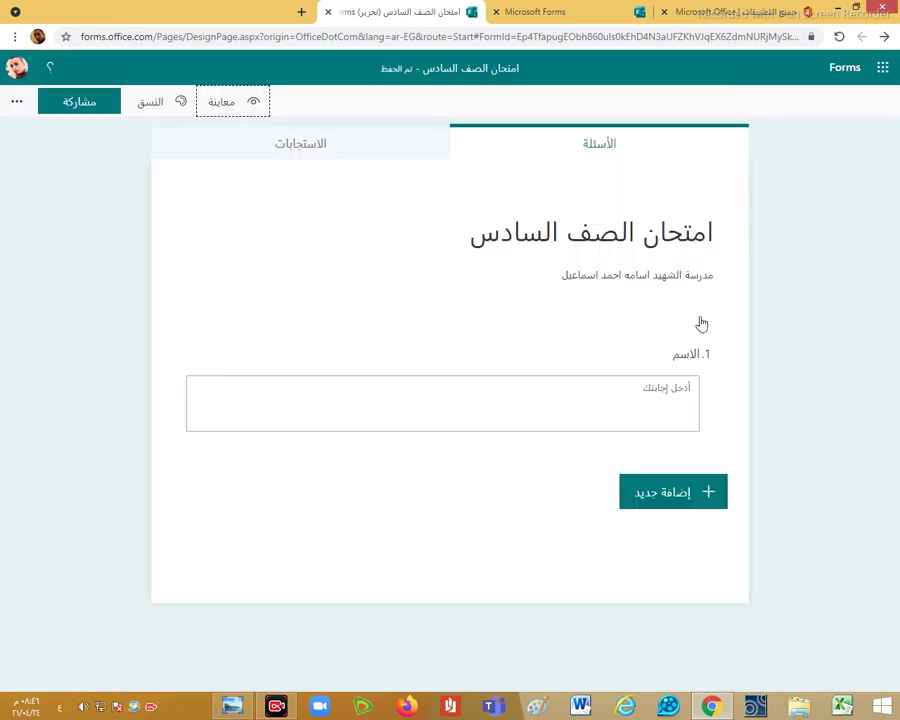
Add a choice question titled "ولد سعد في عام" below the name question
left_click(688, 497)
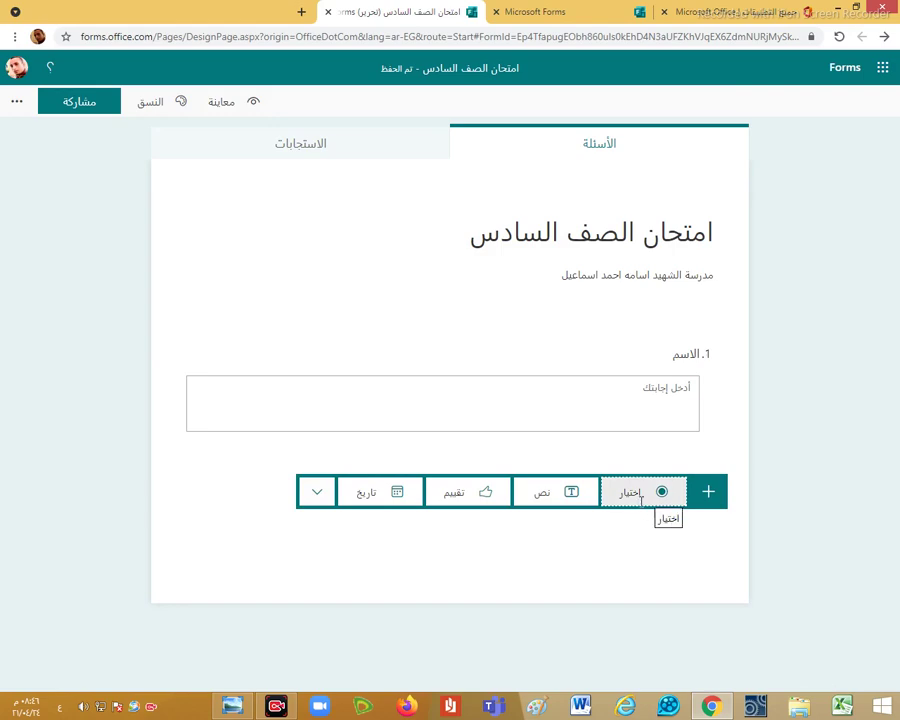
left_click(641, 507)
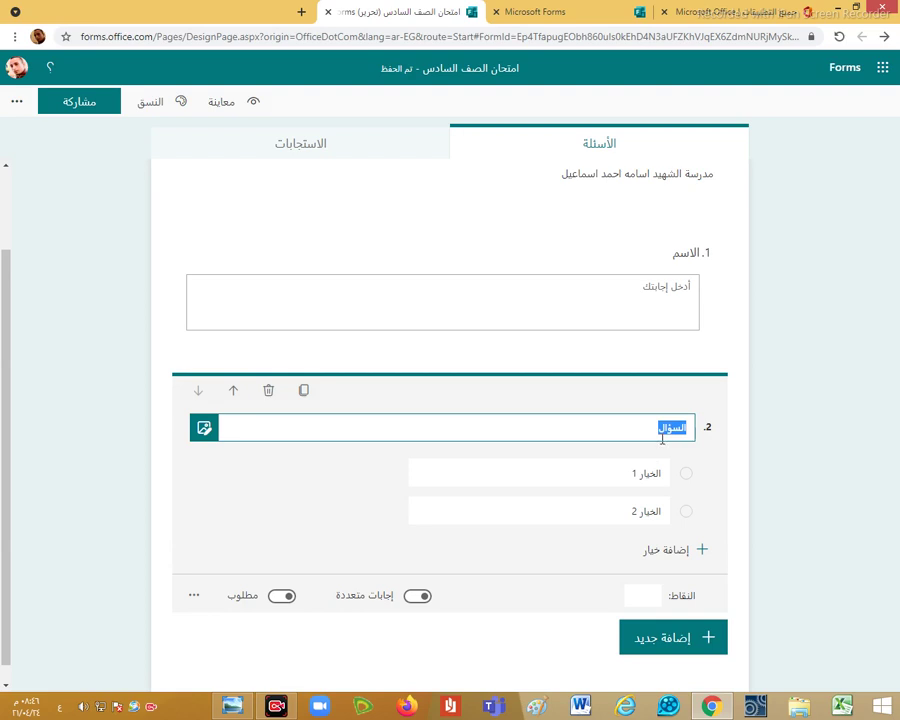
type("ولد")
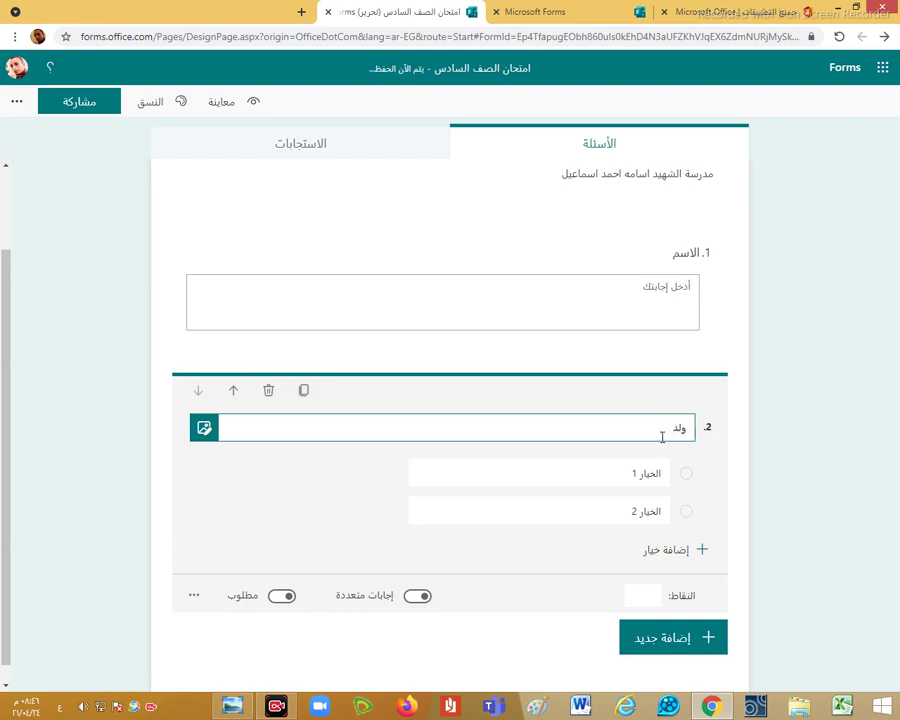
type(" سعد في عام")
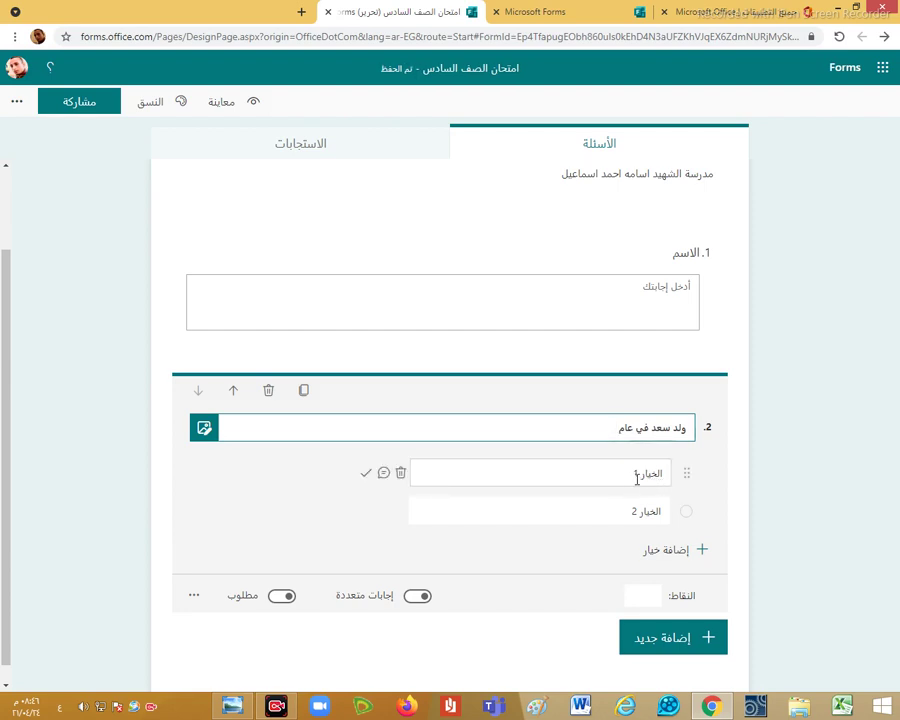
Give the choice question three answer options: 1958, 1959 and 1958
left_click(637, 478)
type("19")
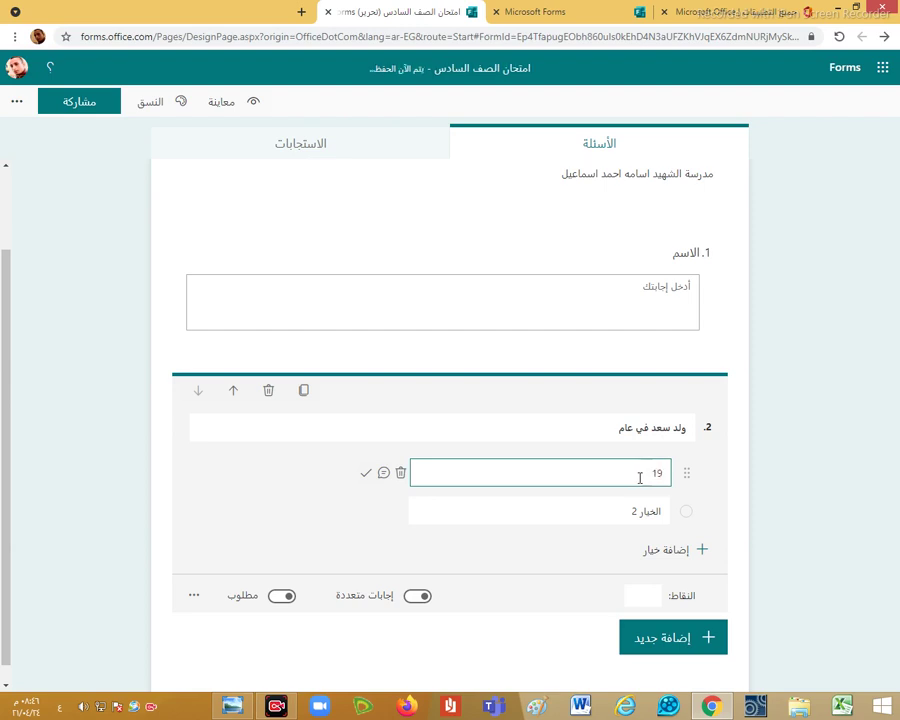
type("58")
left_click(650, 513)
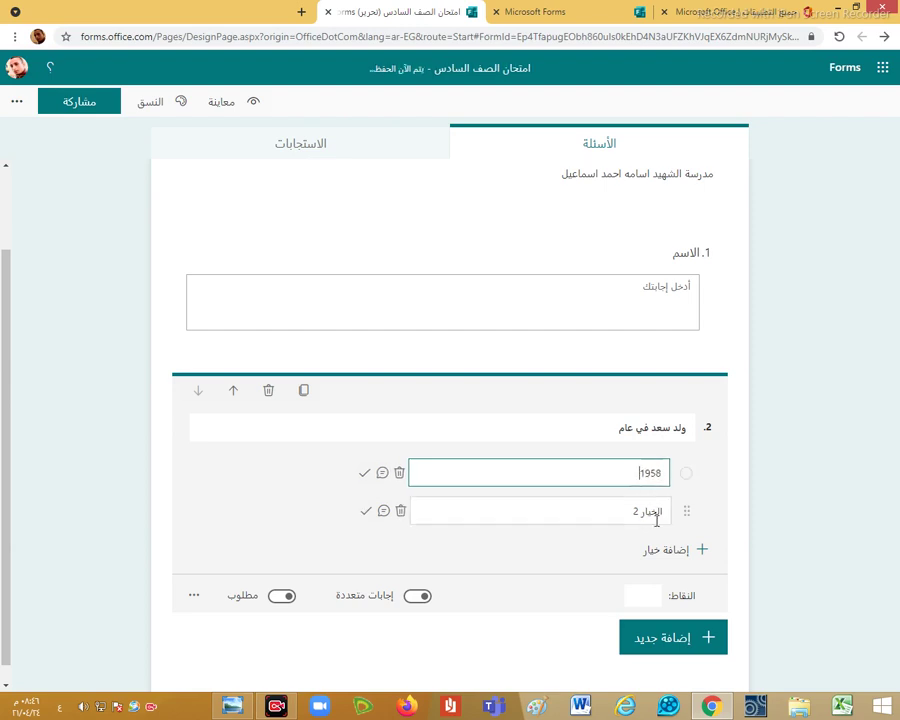
type("1")
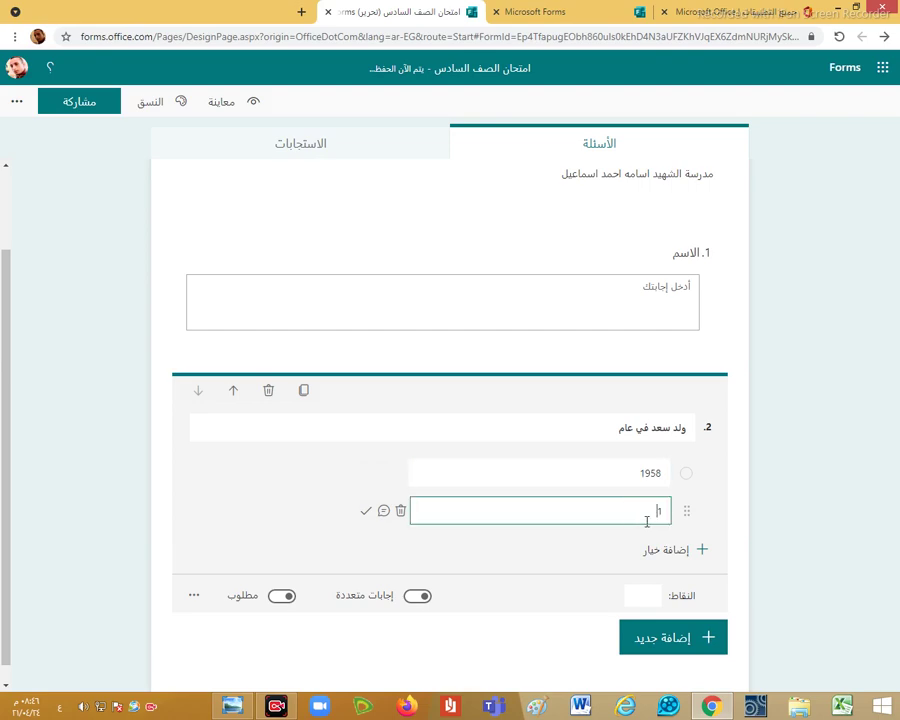
type("959")
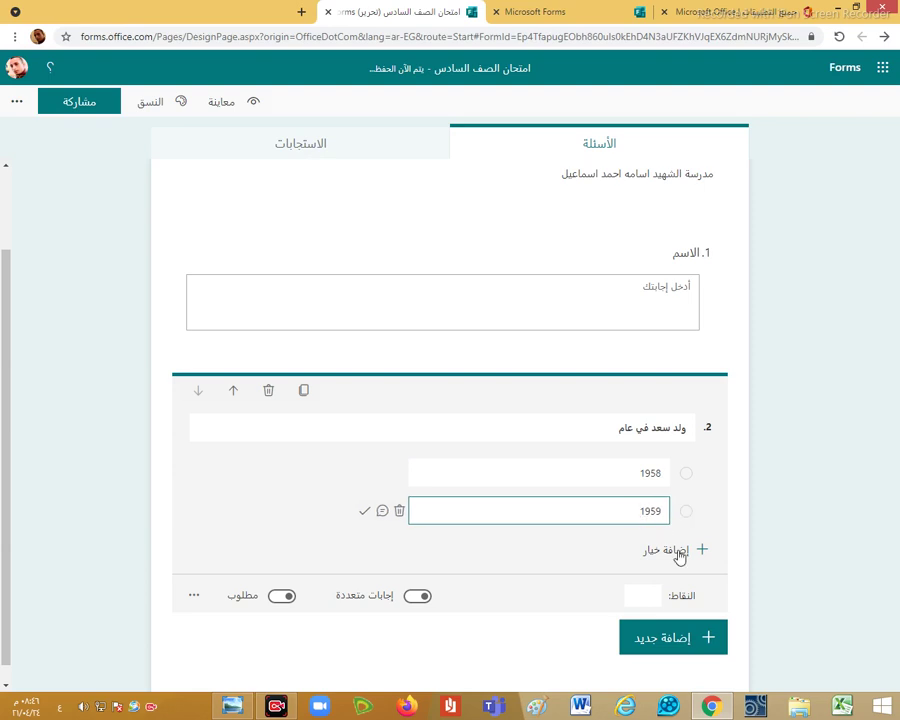
left_click(645, 550)
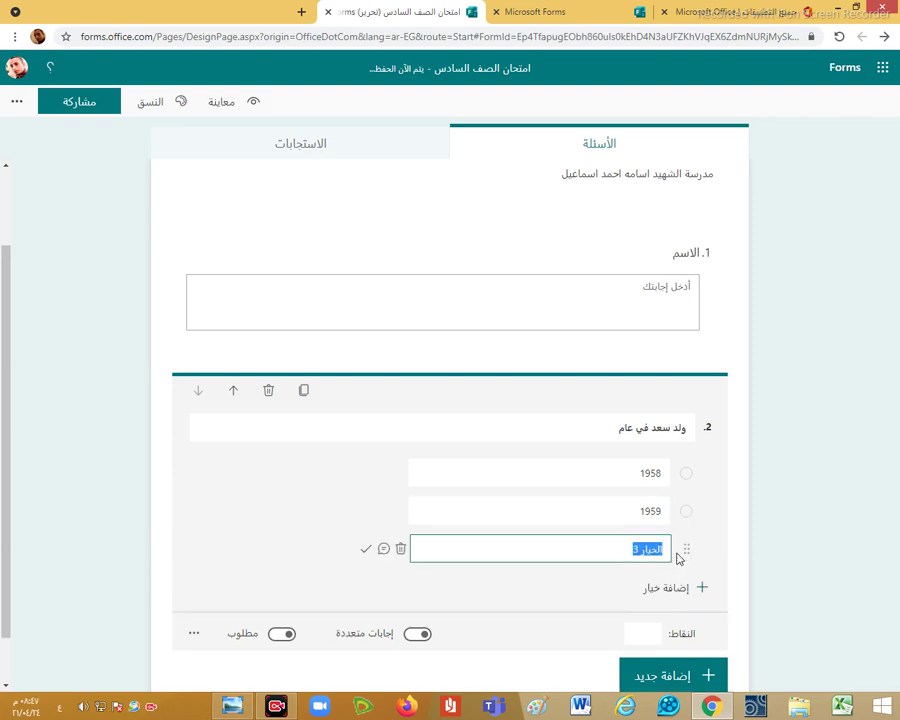
type("1958")
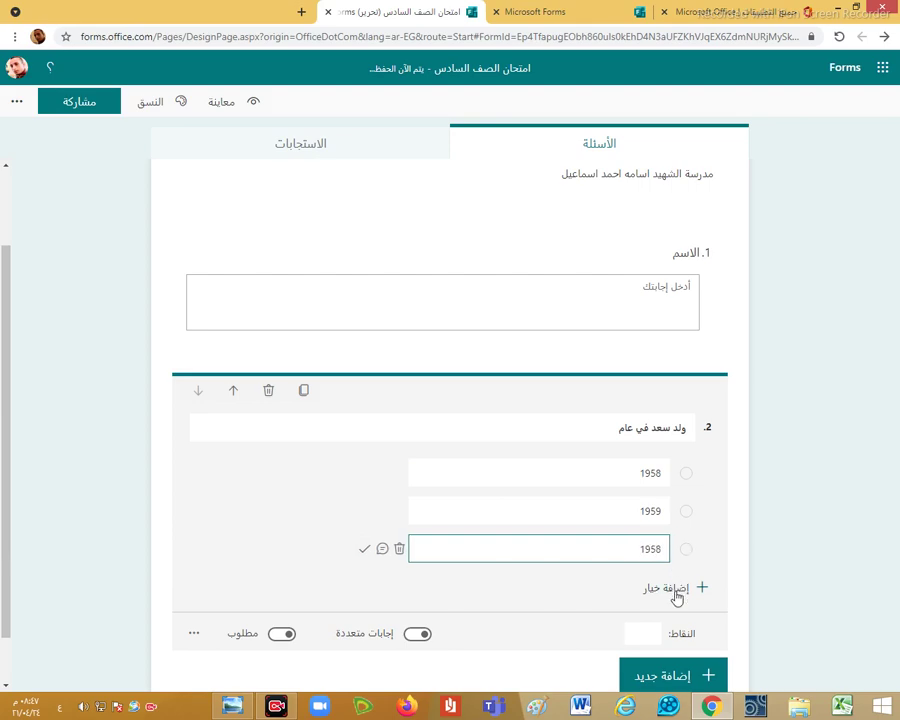
left_click(679, 594)
type("1")
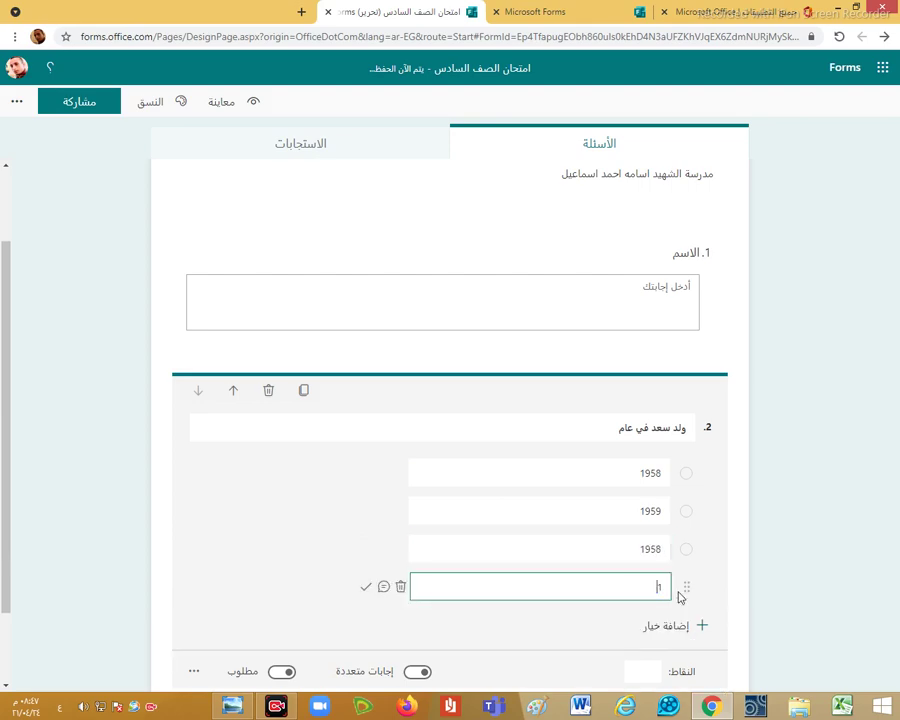
type("959")
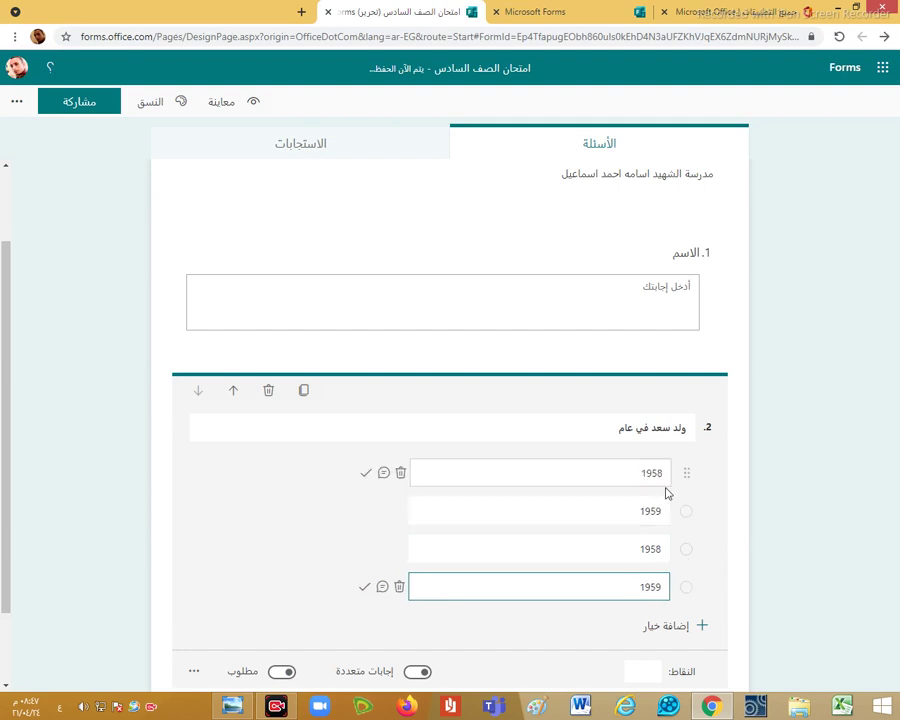
left_click(401, 588)
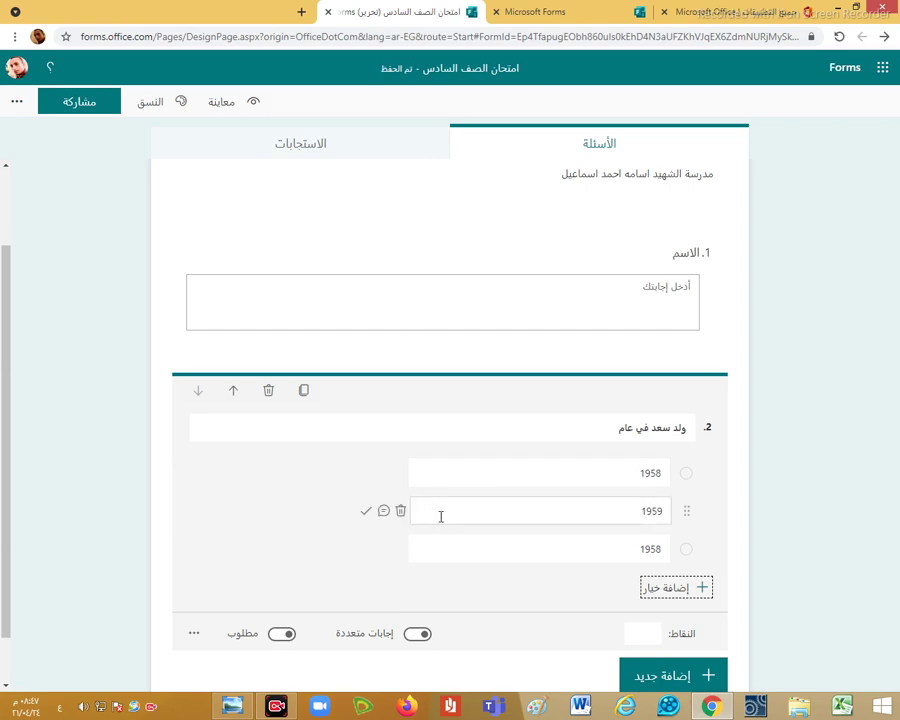
Mark the first 1958 option as correct with the message "احسنت", and add a respondent message field to the 1959 option
left_click(366, 474)
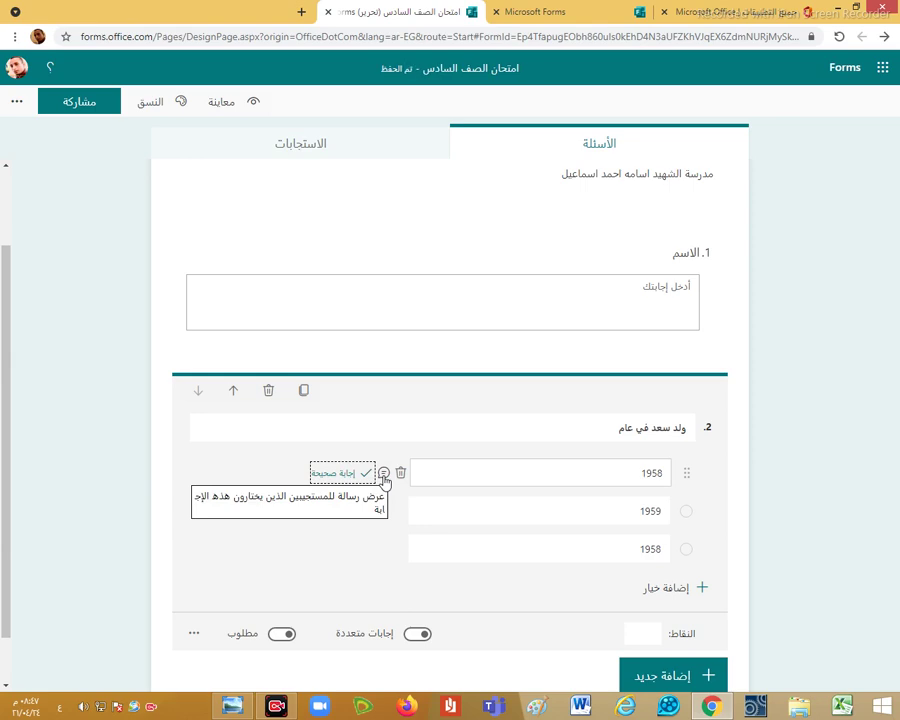
left_click(384, 474)
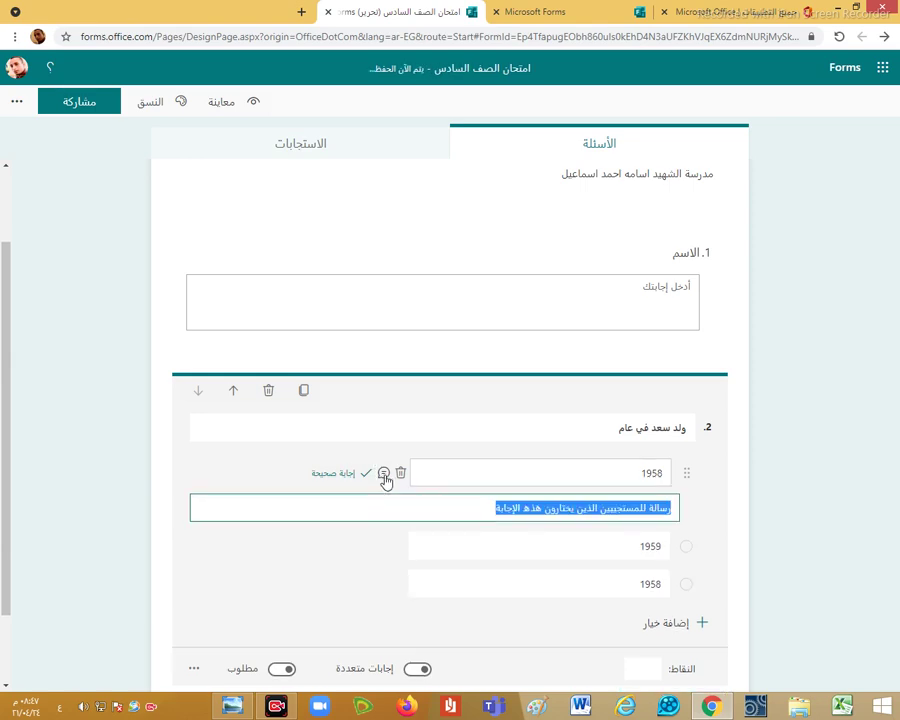
key("BackSpace")
type("اج")
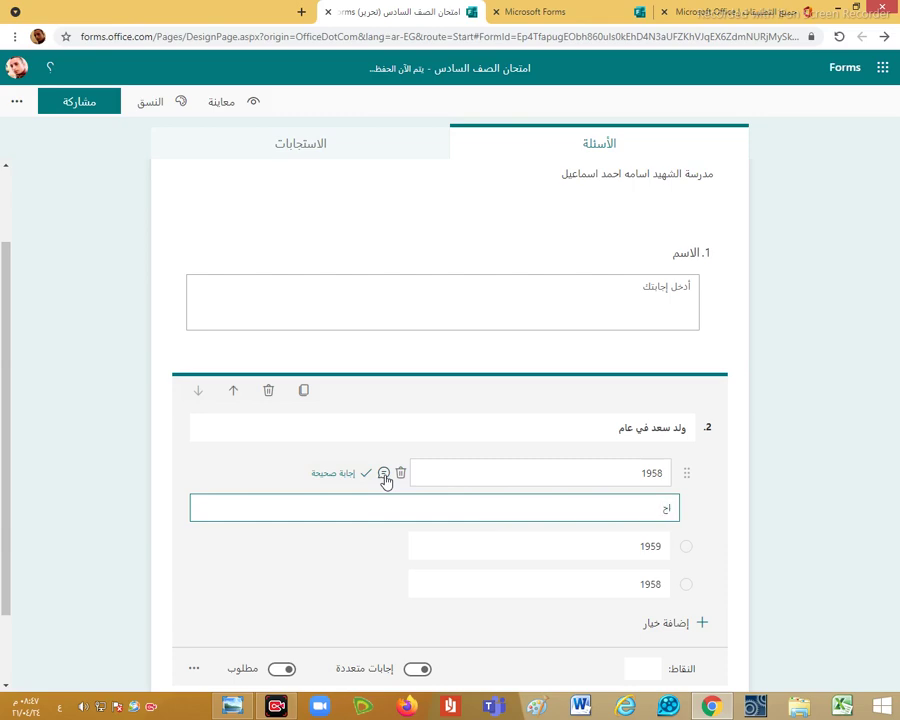
type("سنت")
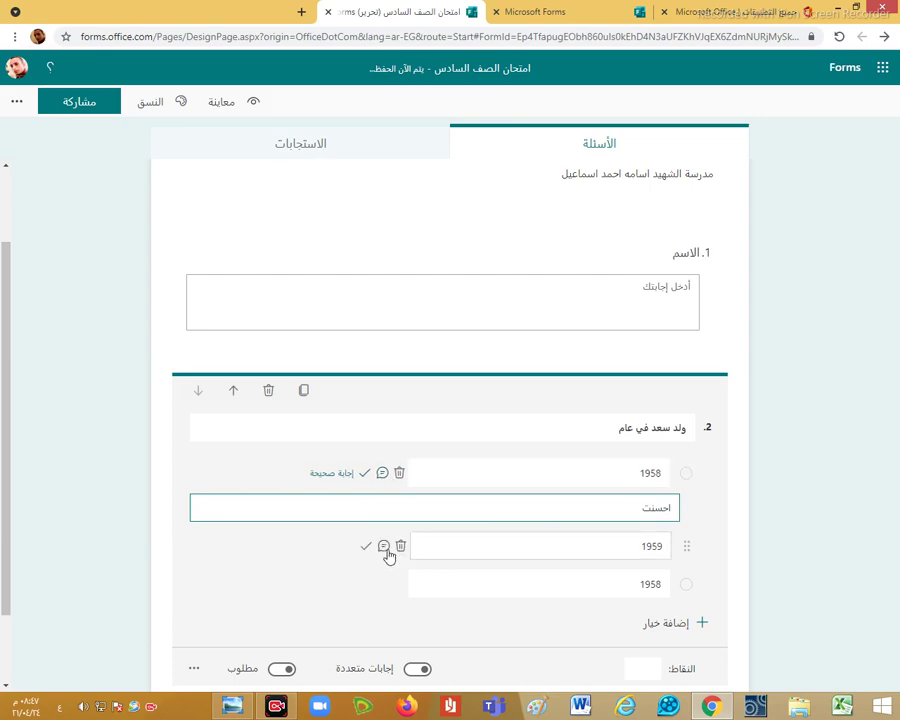
left_click(383, 547)
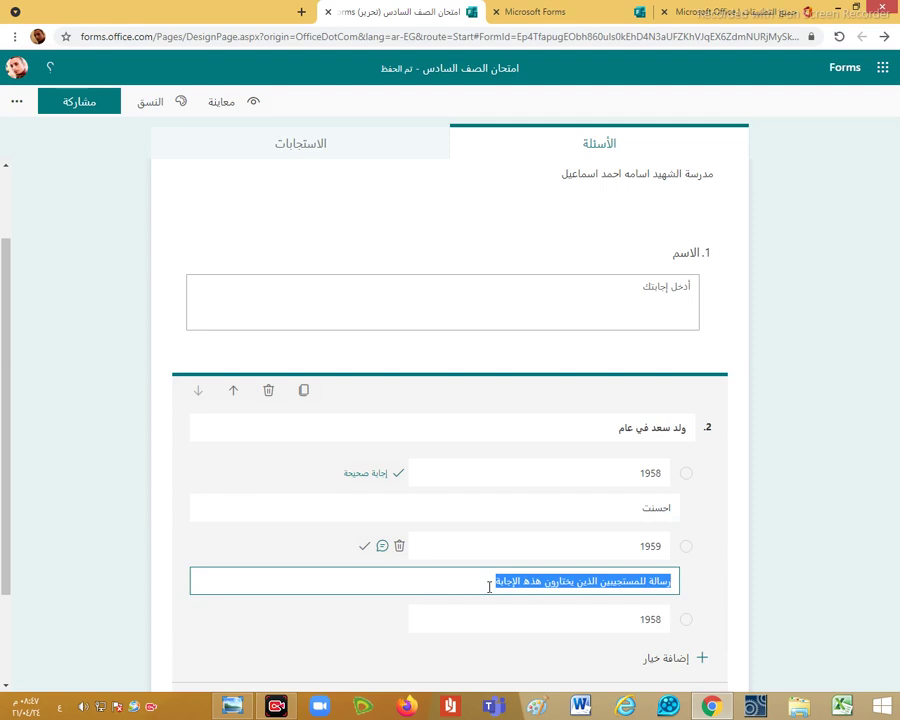
Make the choice question required and assign it 2 points
scroll(435, 583, "down", 1)
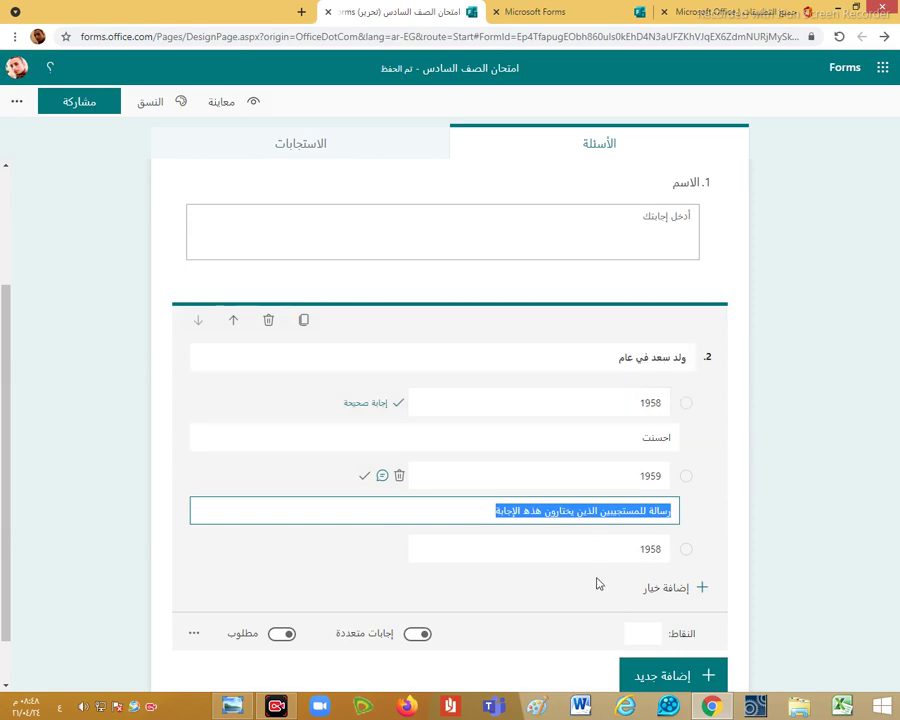
left_click(283, 634)
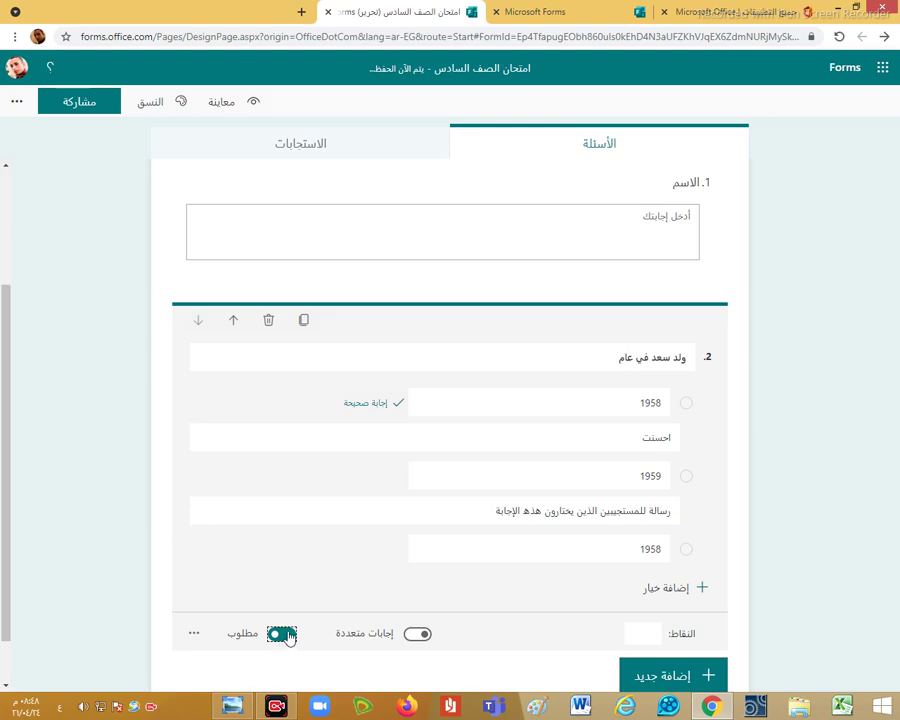
left_click(648, 633)
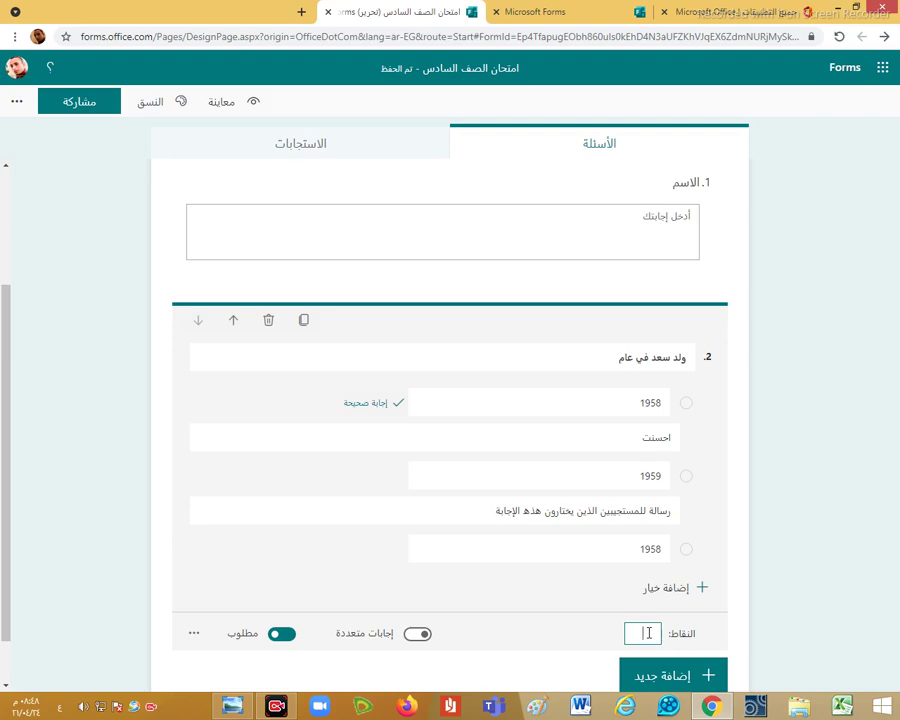
type("2")
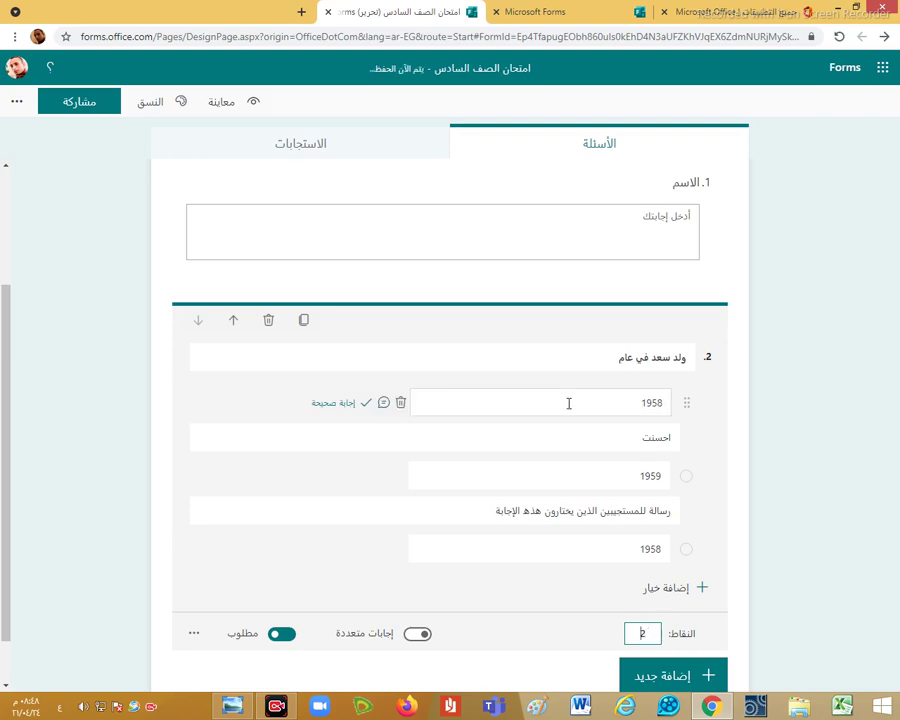
Preview the quiz as a respondent, try each answer of the birth-year question, and return to editing
left_click(232, 110)
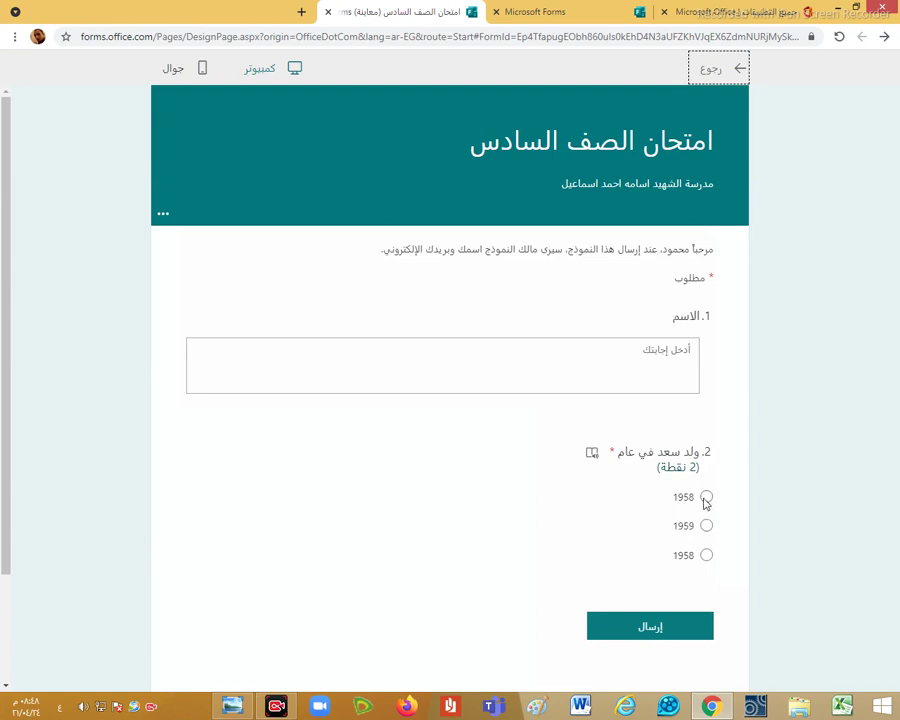
left_click(706, 555)
left_click(706, 525)
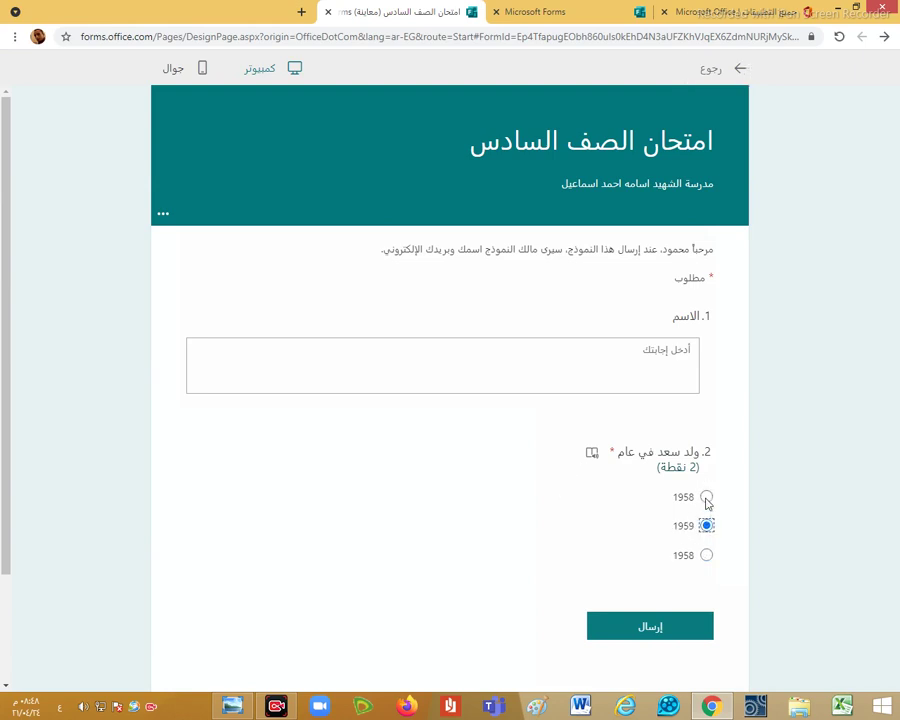
key("Down")
left_click(706, 497)
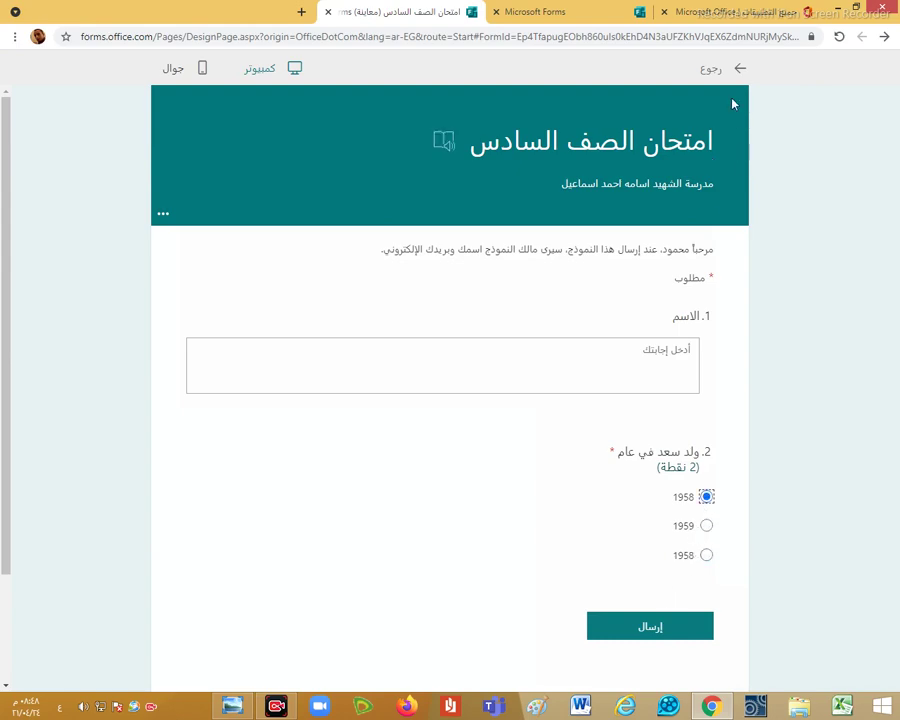
left_click(710, 78)
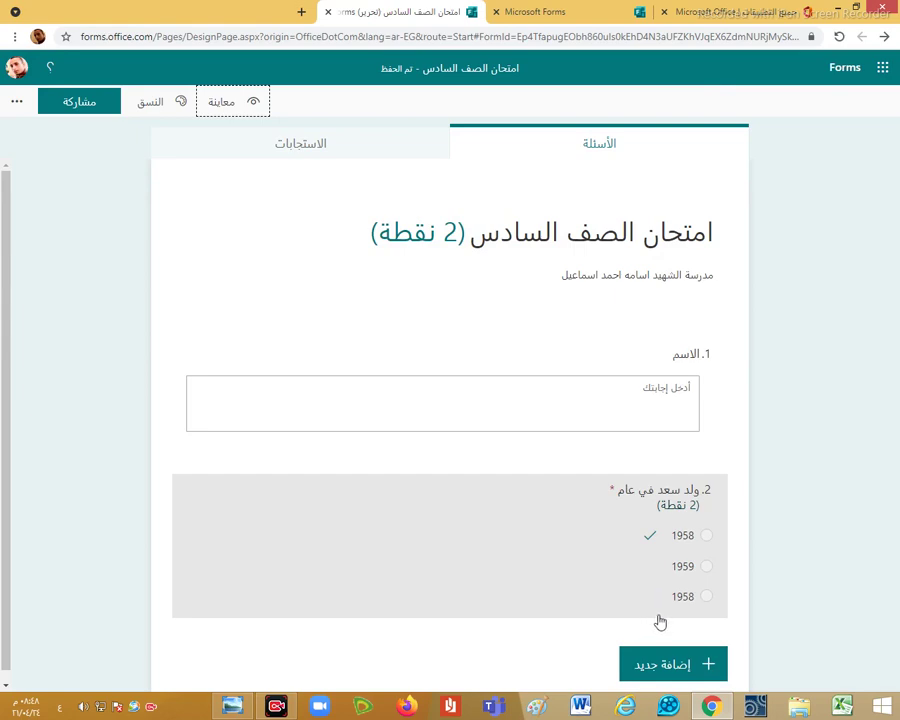
Allow multiple answers for the birth-year question and test ticking several options in the preview
left_click(671, 594)
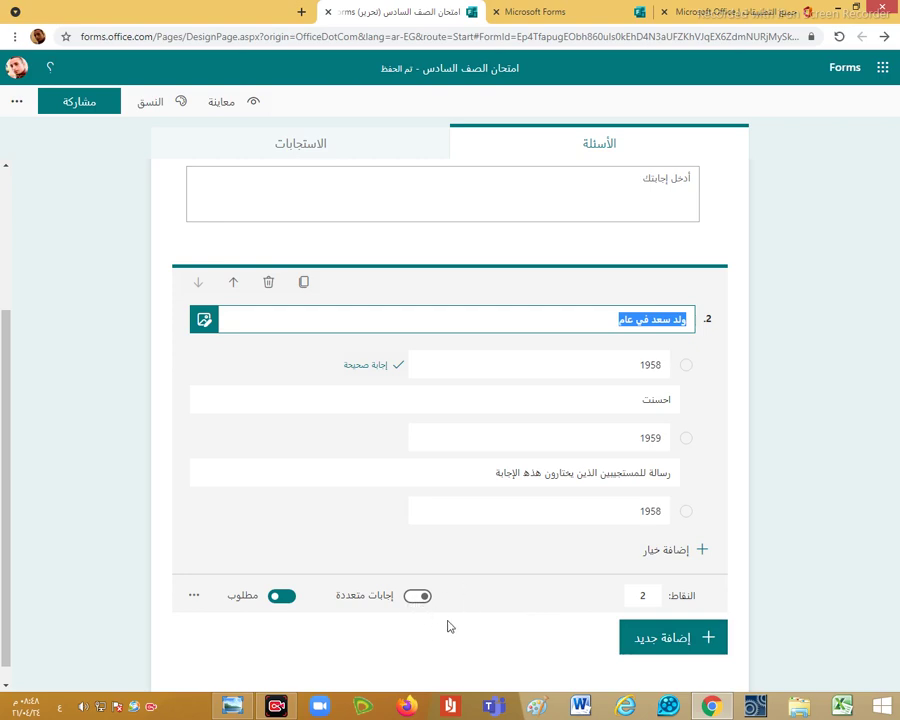
left_click(418, 595)
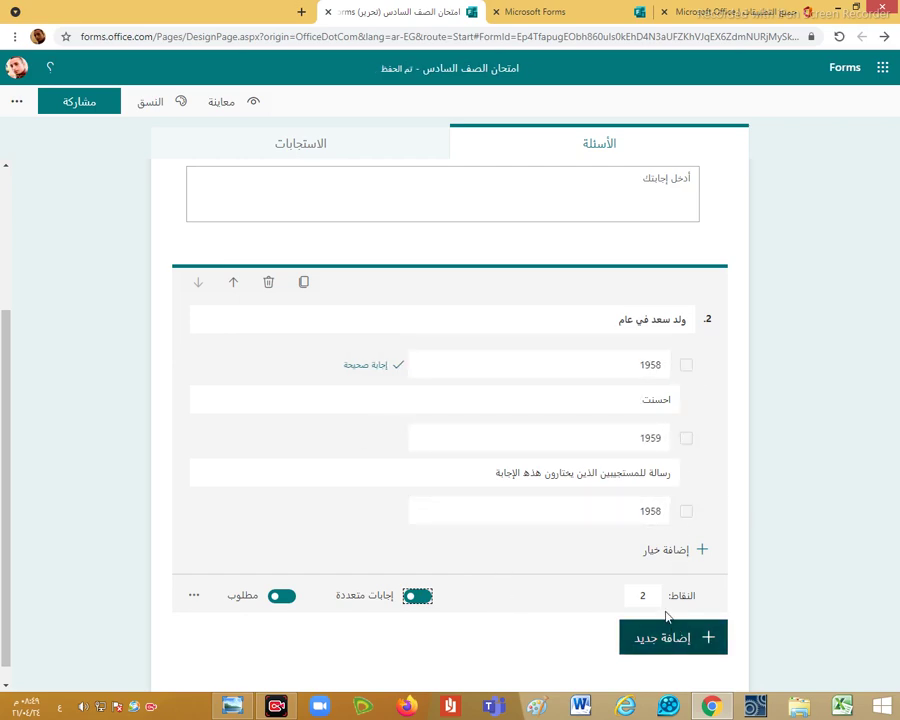
left_click(222, 102)
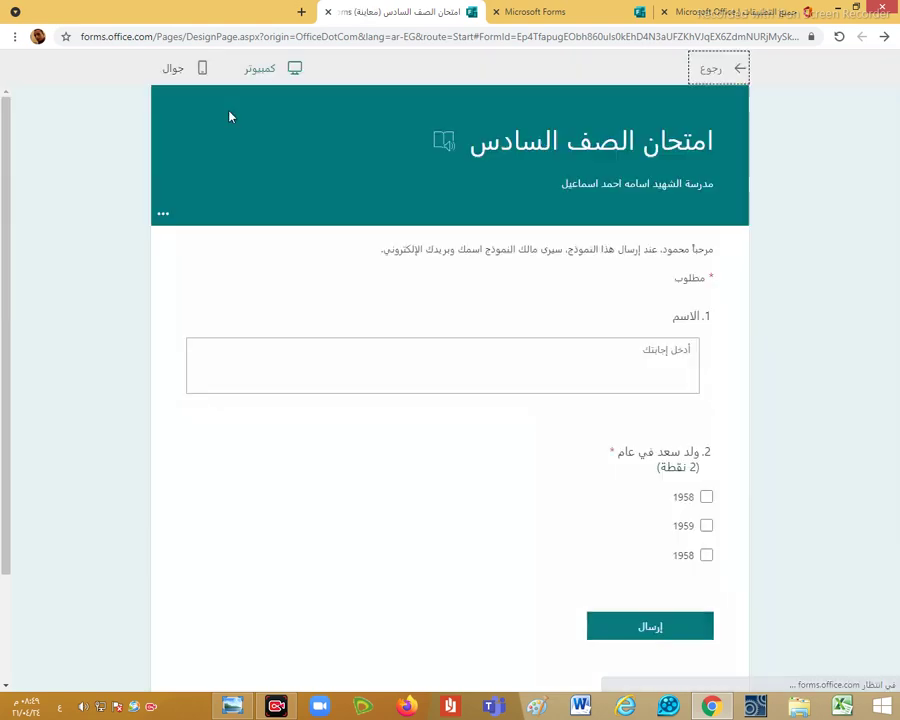
left_click(706, 497)
left_click(706, 555)
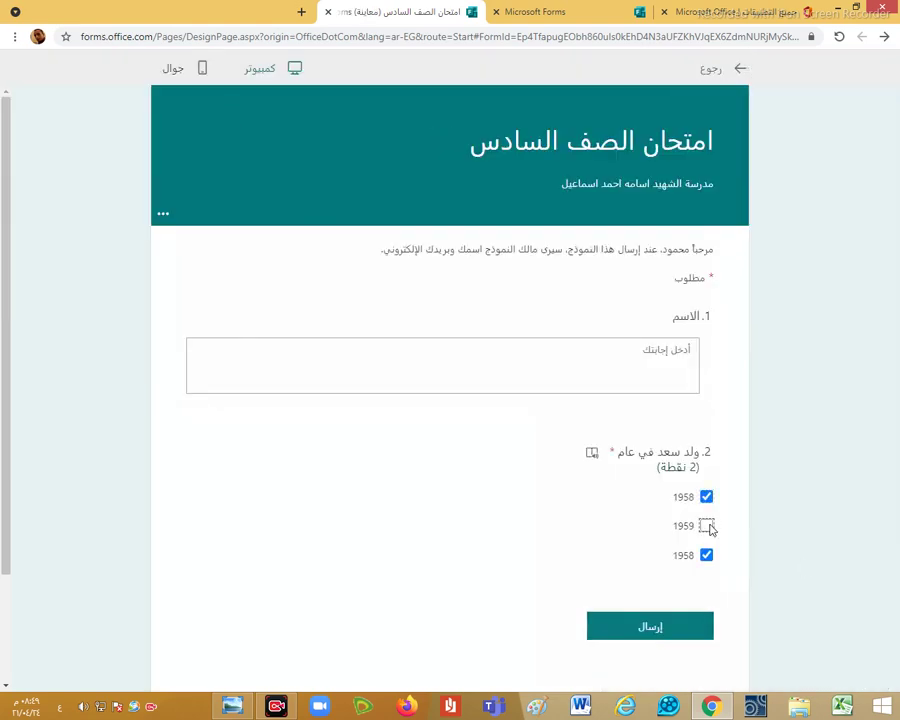
left_click(707, 525)
left_click(706, 555)
left_click(707, 526)
left_click(713, 71)
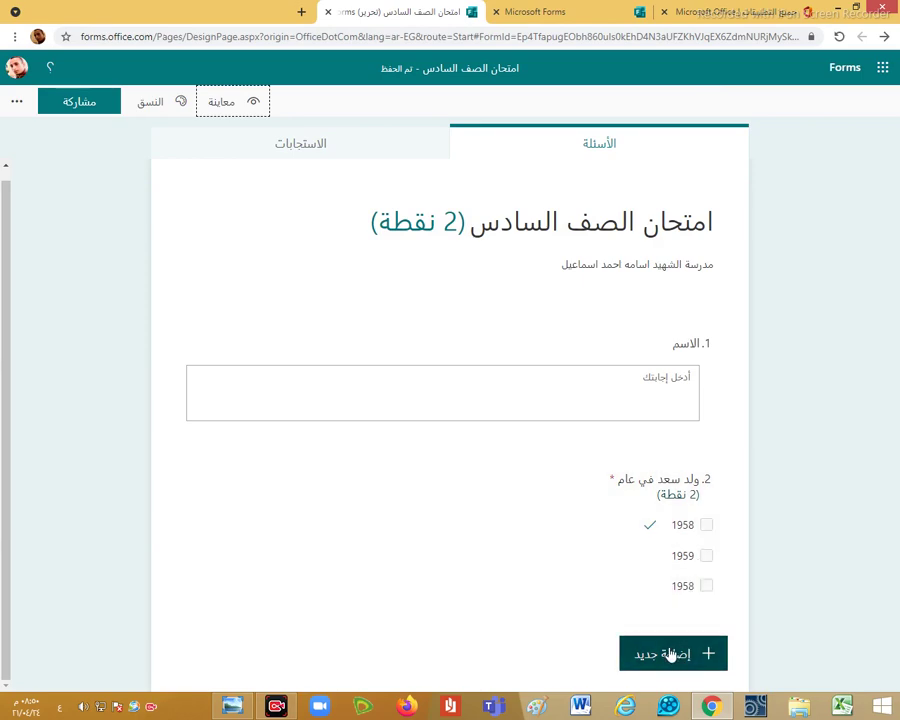
Add a rating question titled "ما رايك" below the birth-year question
left_click(673, 654)
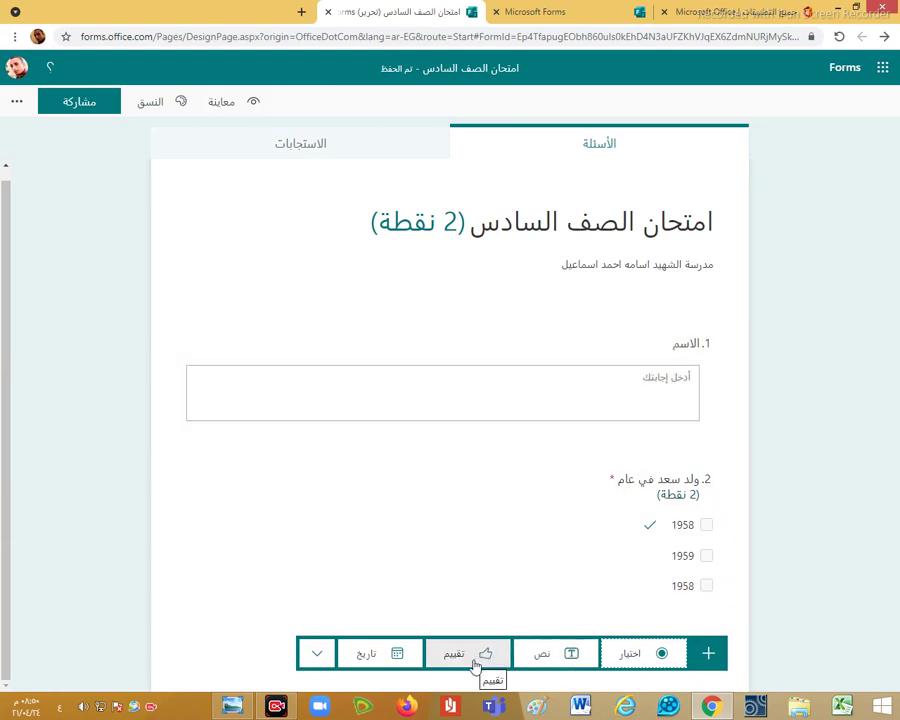
left_click(476, 666)
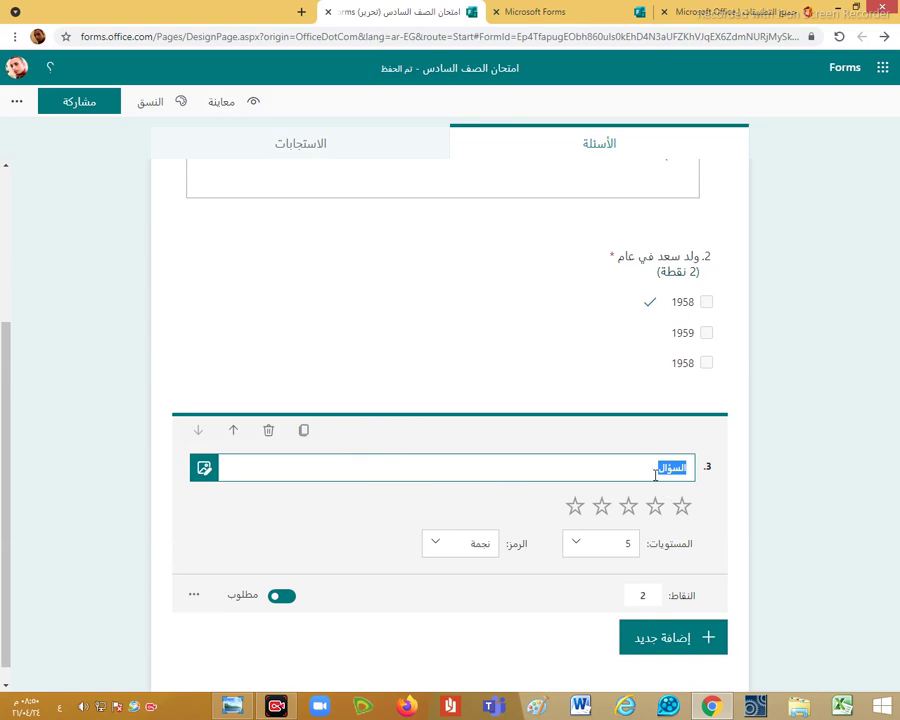
type("ما رايك")
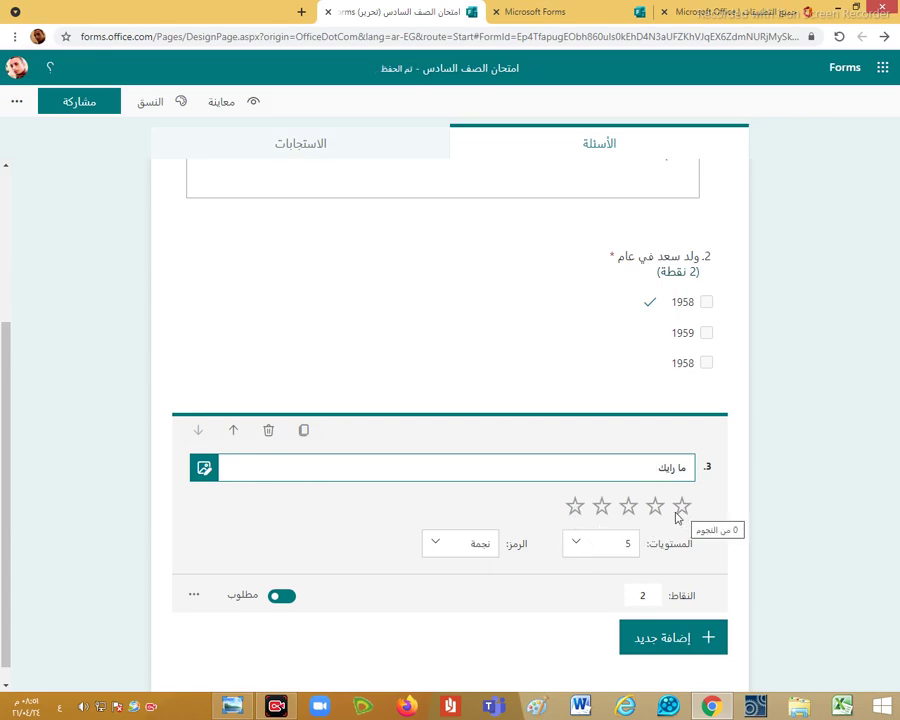
Try the rating question with 9 levels, and with 6 levels using the number symbol (رقم)
left_click(583, 546)
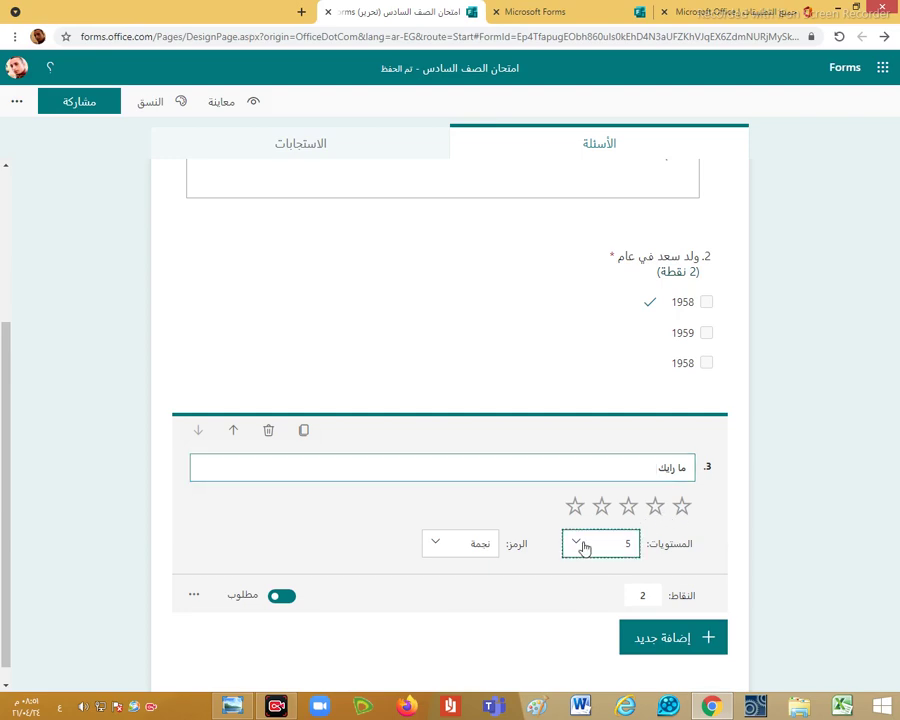
left_click(583, 546)
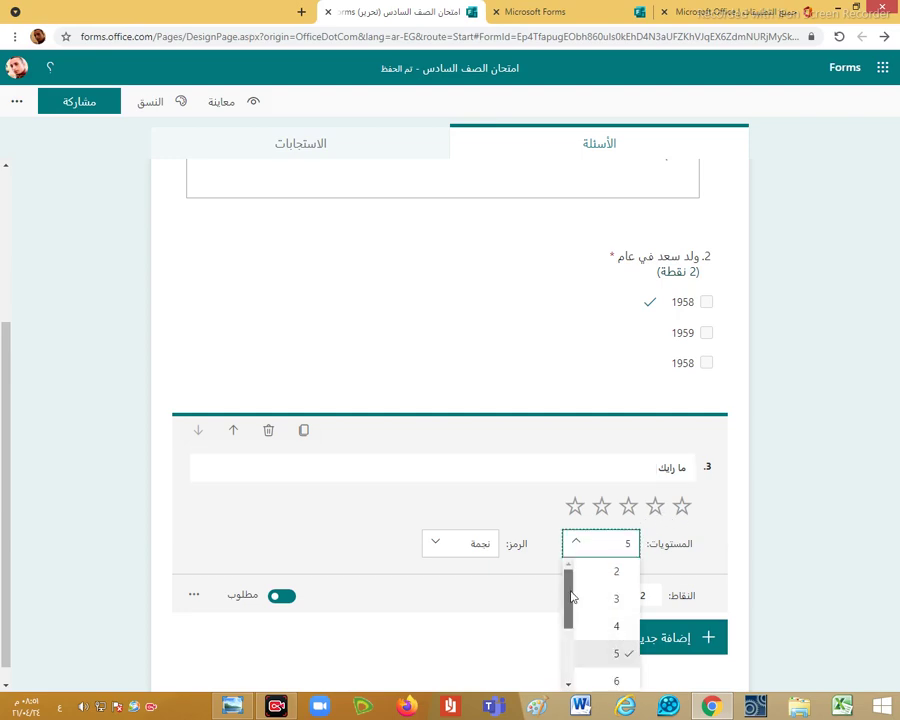
left_click_drag(571, 597, 572, 654)
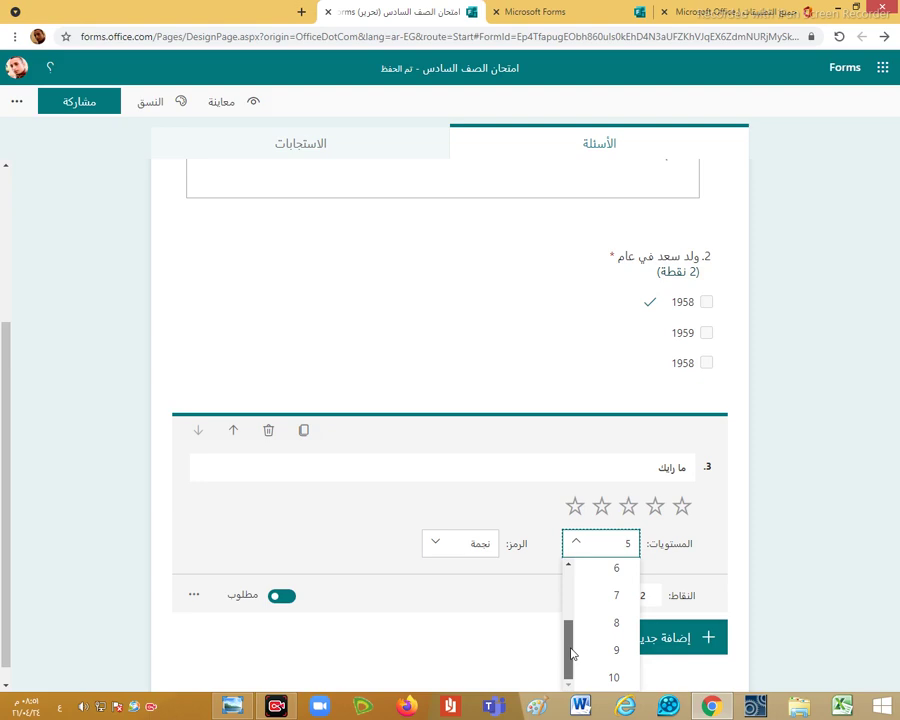
left_click(606, 652)
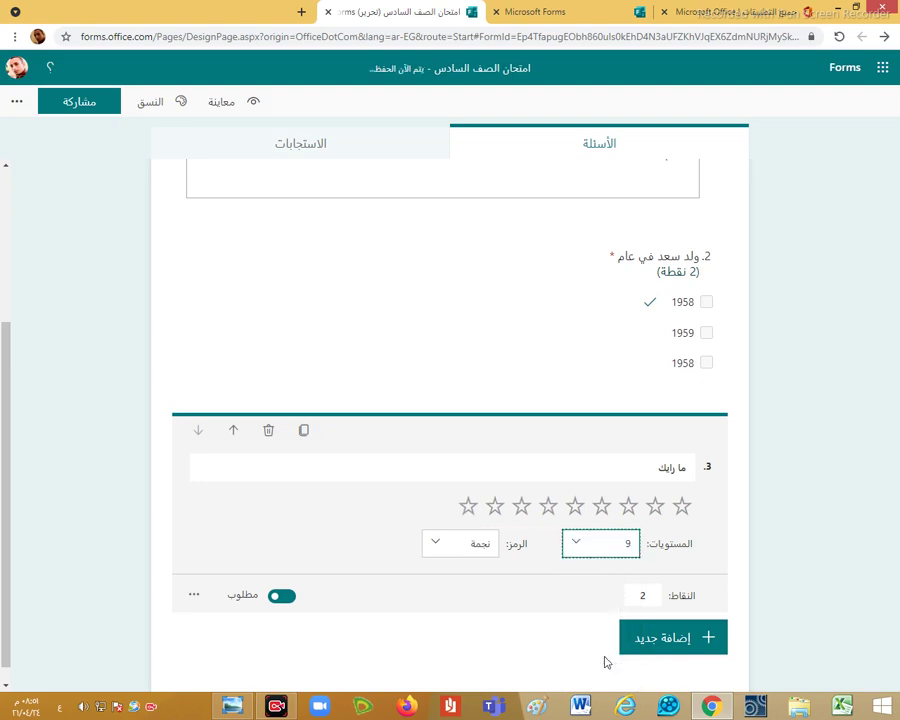
left_click(583, 546)
left_click(580, 594)
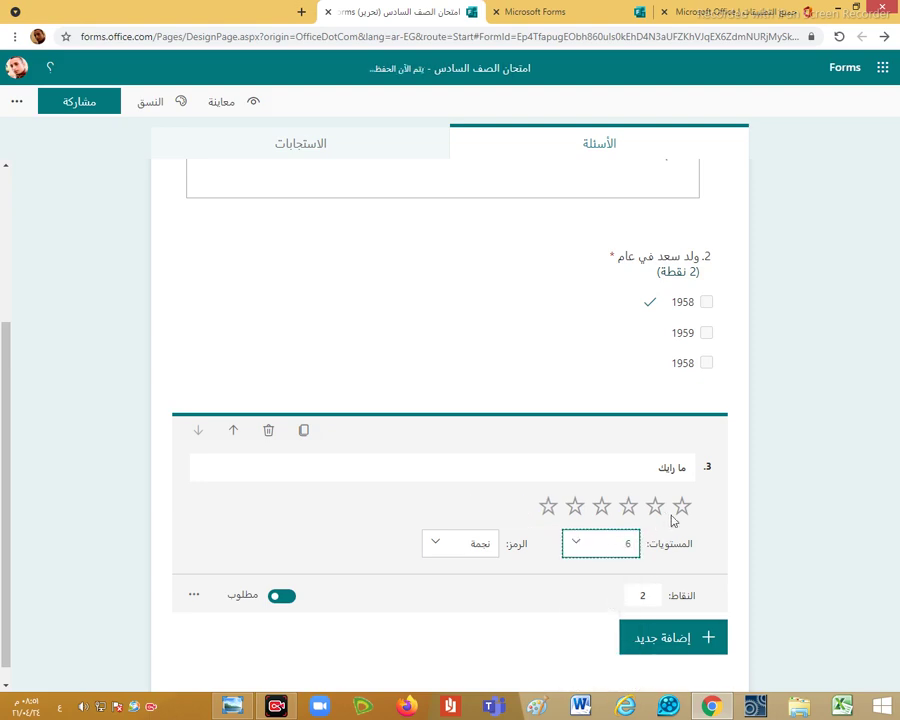
left_click(436, 545)
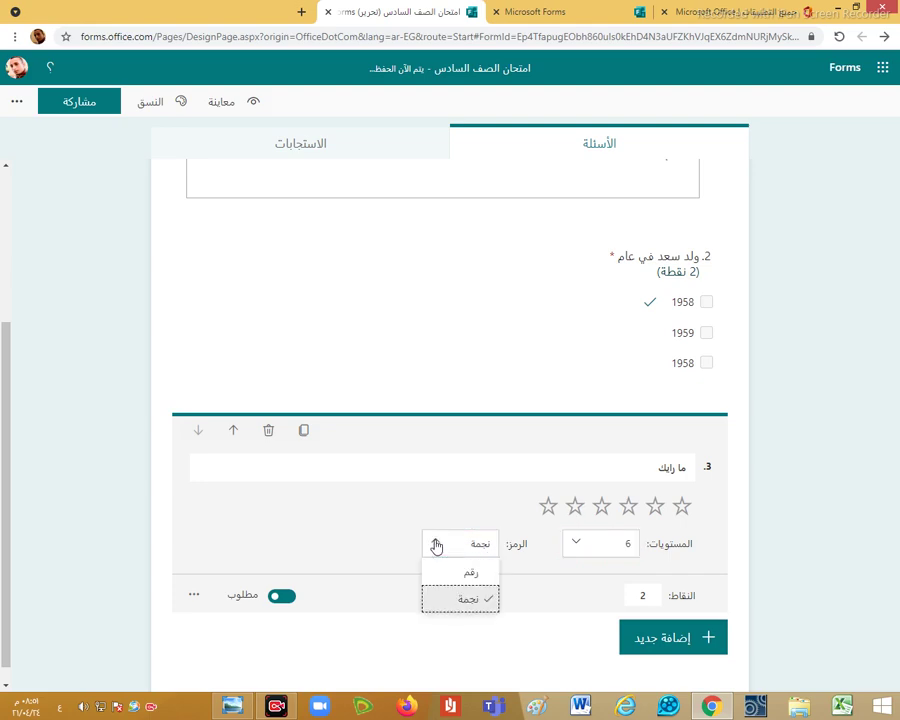
left_click(466, 575)
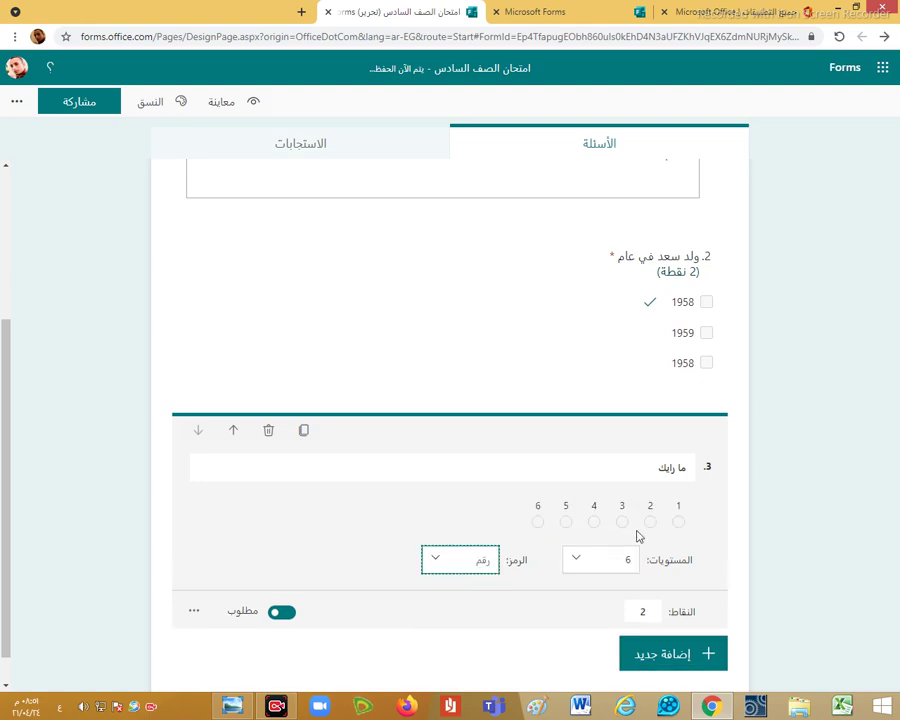
Set the rating question to 5 levels with the star symbol (نجمة)
left_click(582, 563)
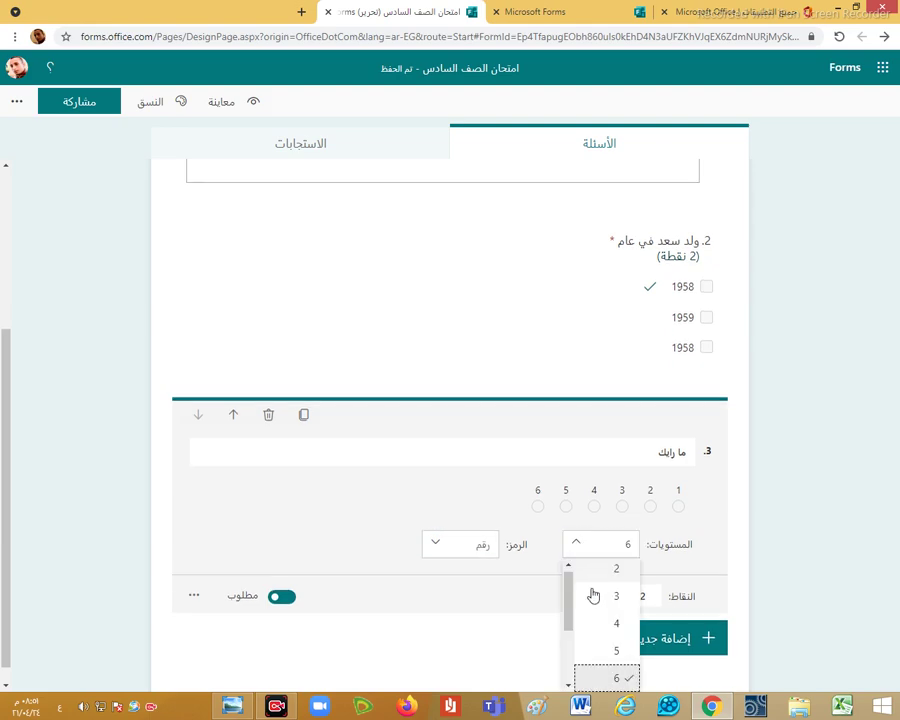
left_click(608, 650)
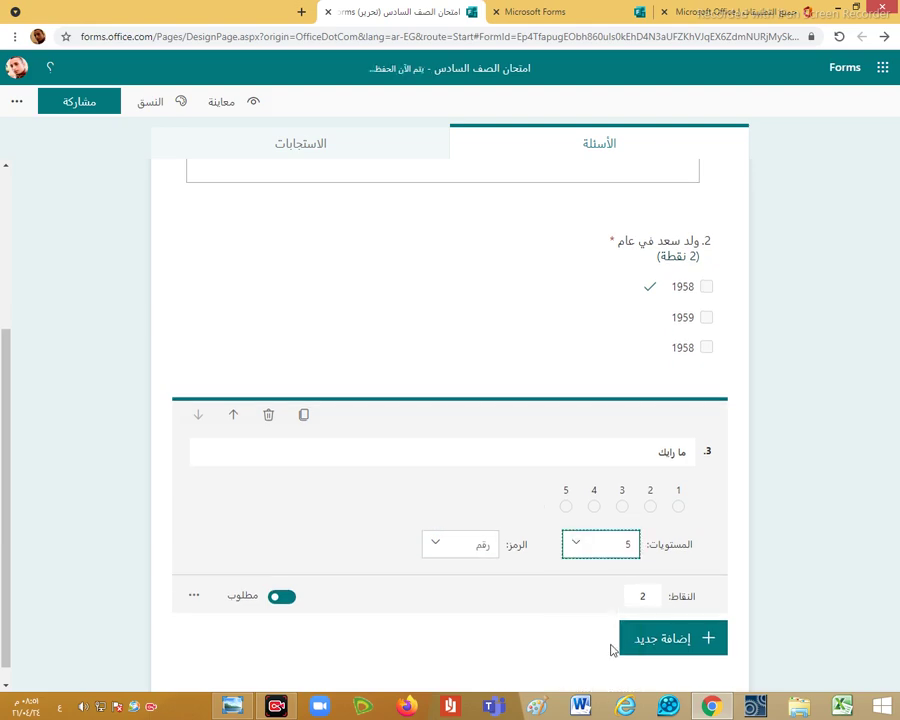
left_click(440, 545)
left_click(463, 602)
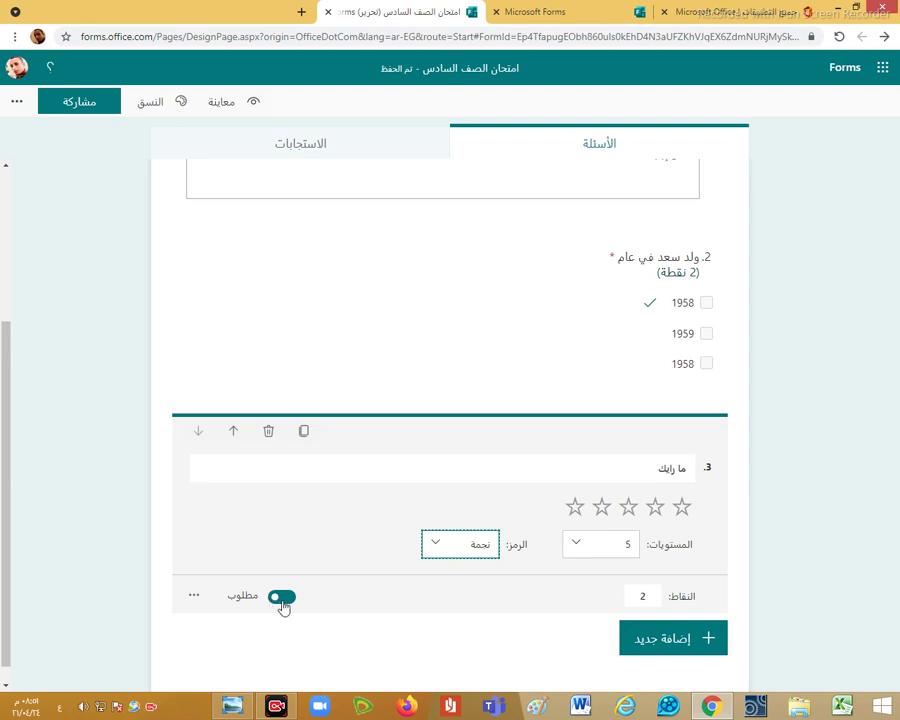
left_click(196, 597)
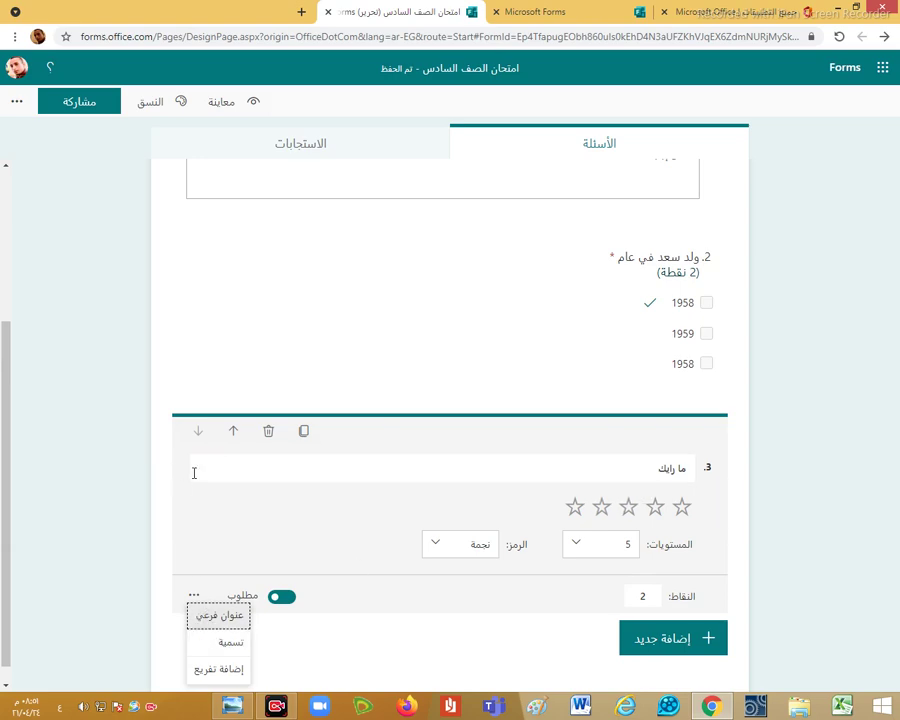
mouse_move(203, 470)
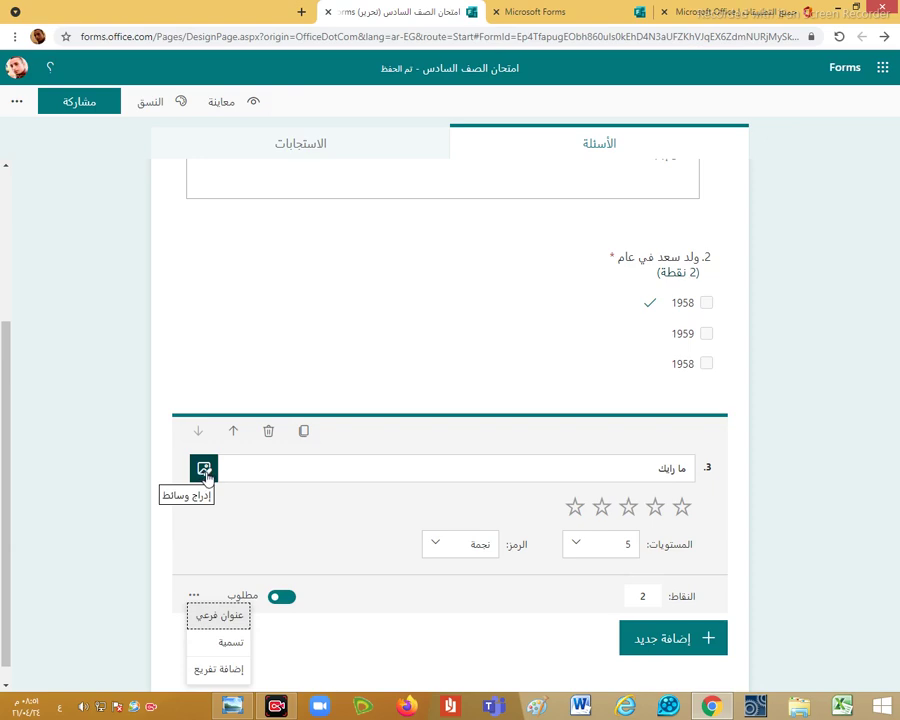
left_click(444, 648)
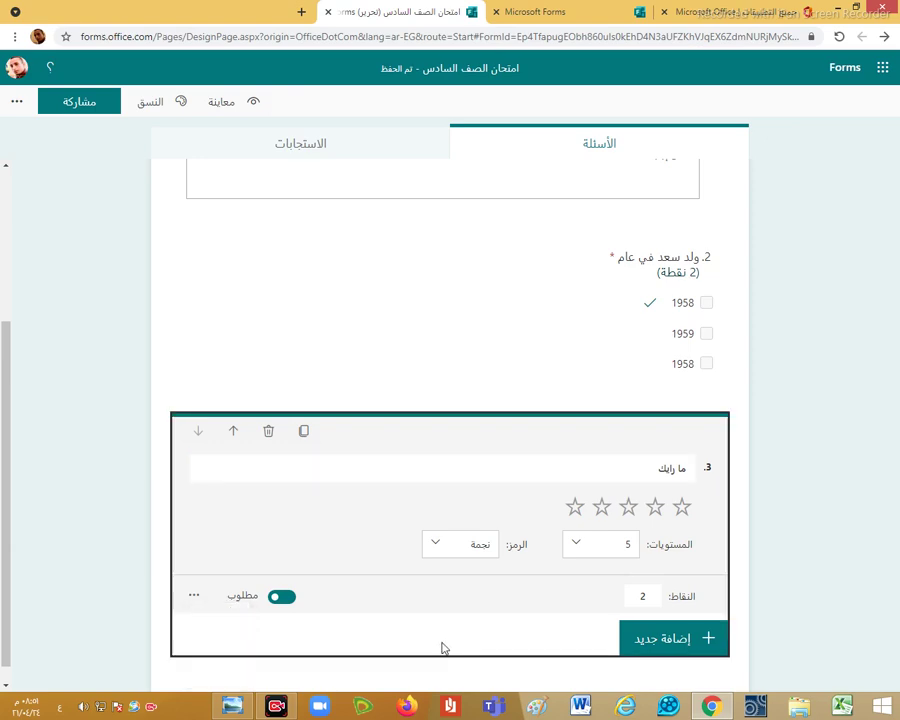
Insert the image file "بدون عنوان" from drive D: into the "ما رايك" rating question
scroll(646, 372, "up", 1)
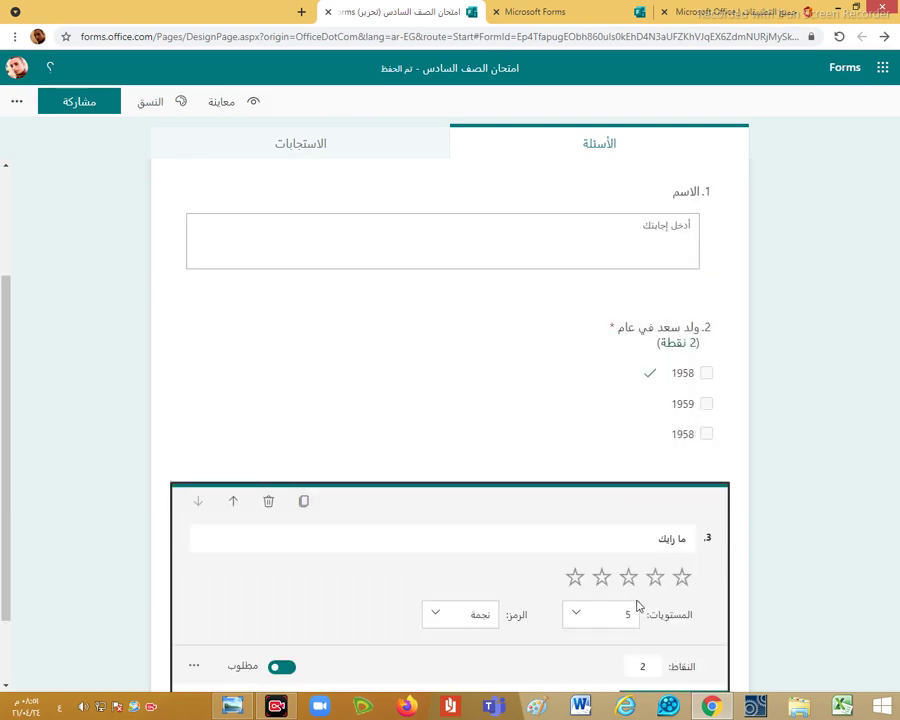
left_click(205, 541)
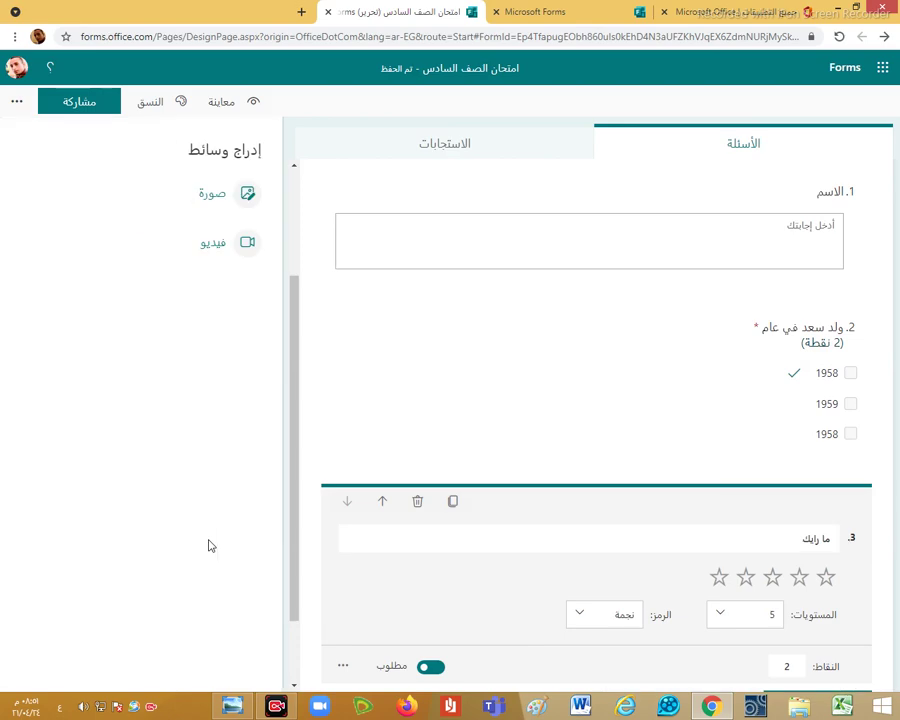
left_click(214, 194)
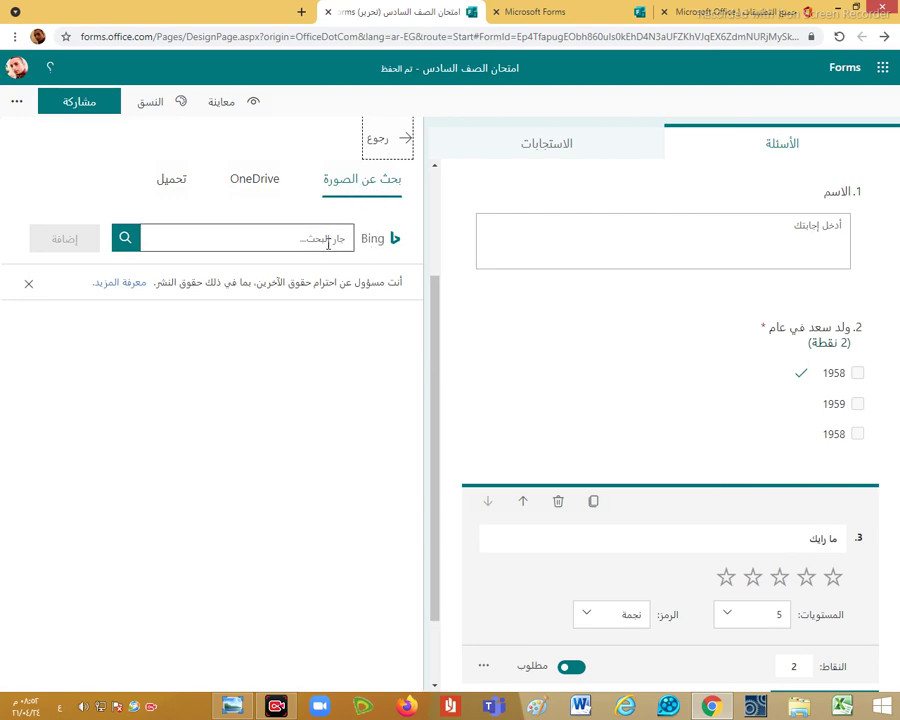
left_click(262, 186)
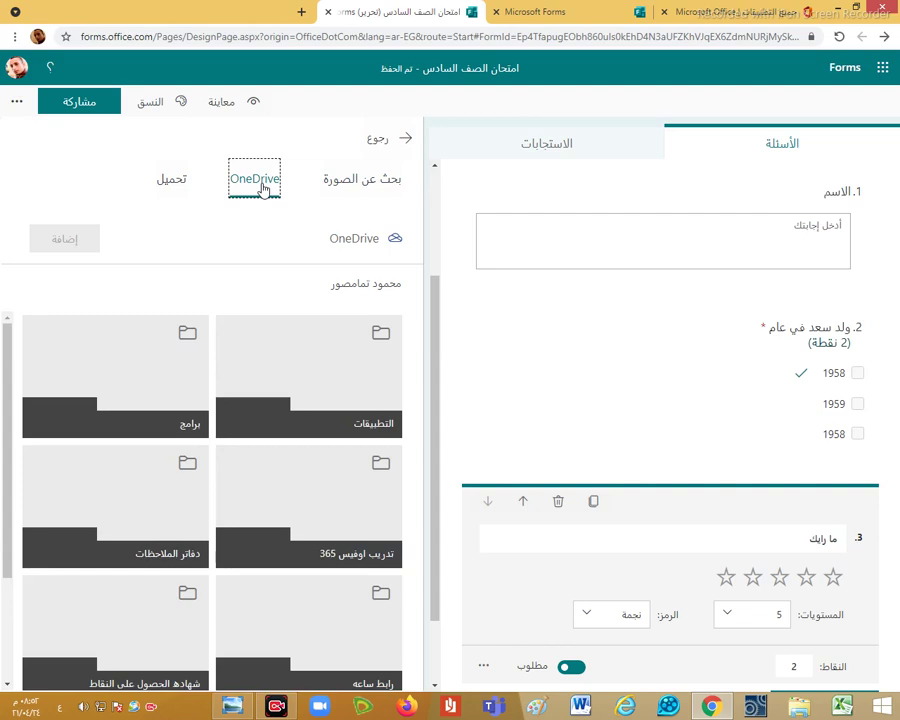
left_click(180, 187)
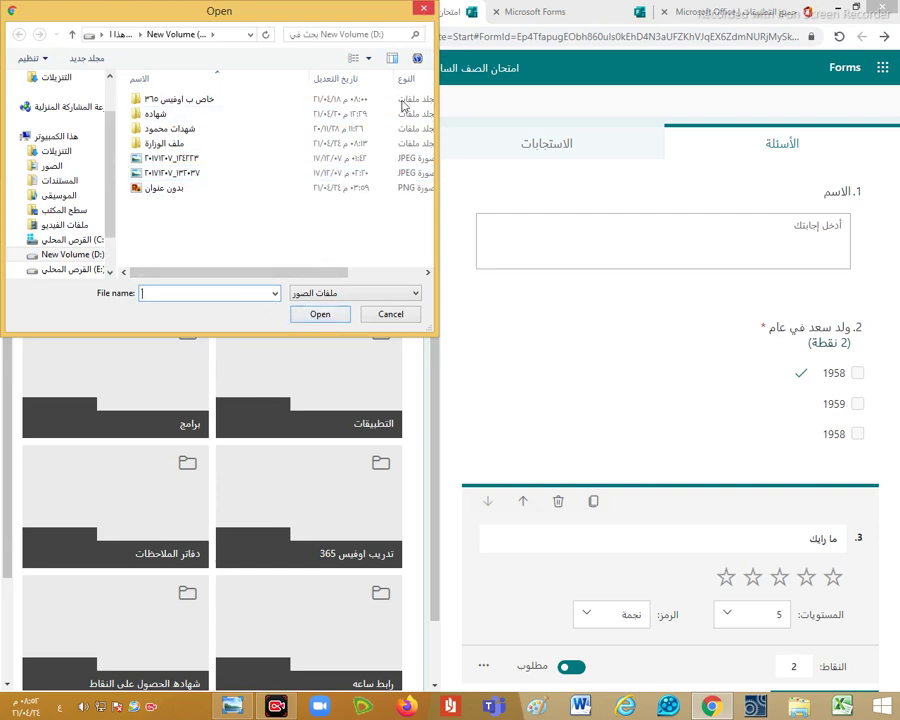
left_click(168, 189)
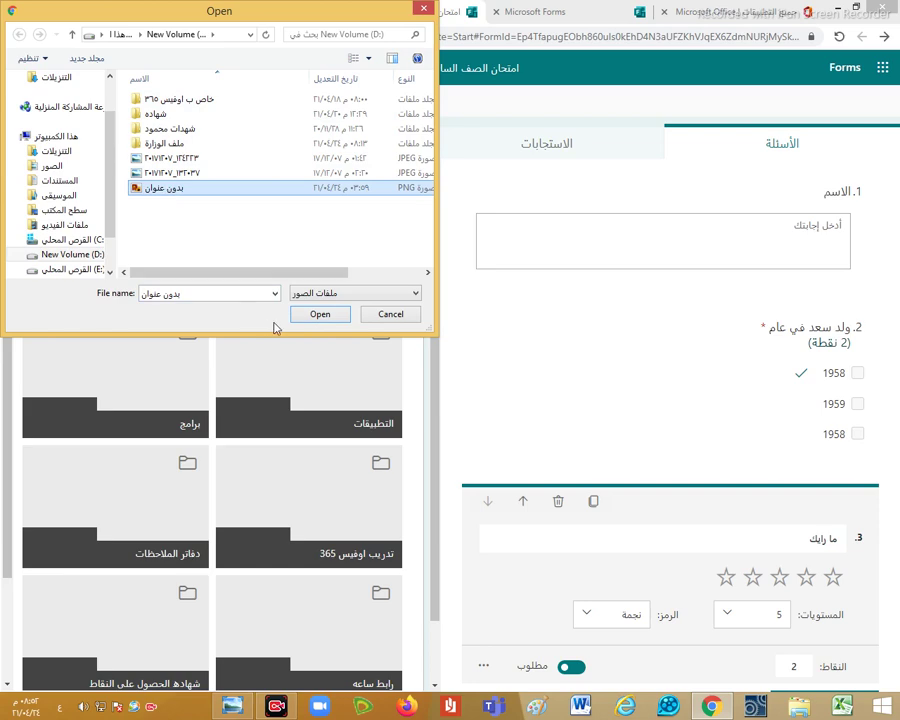
left_click(307, 317)
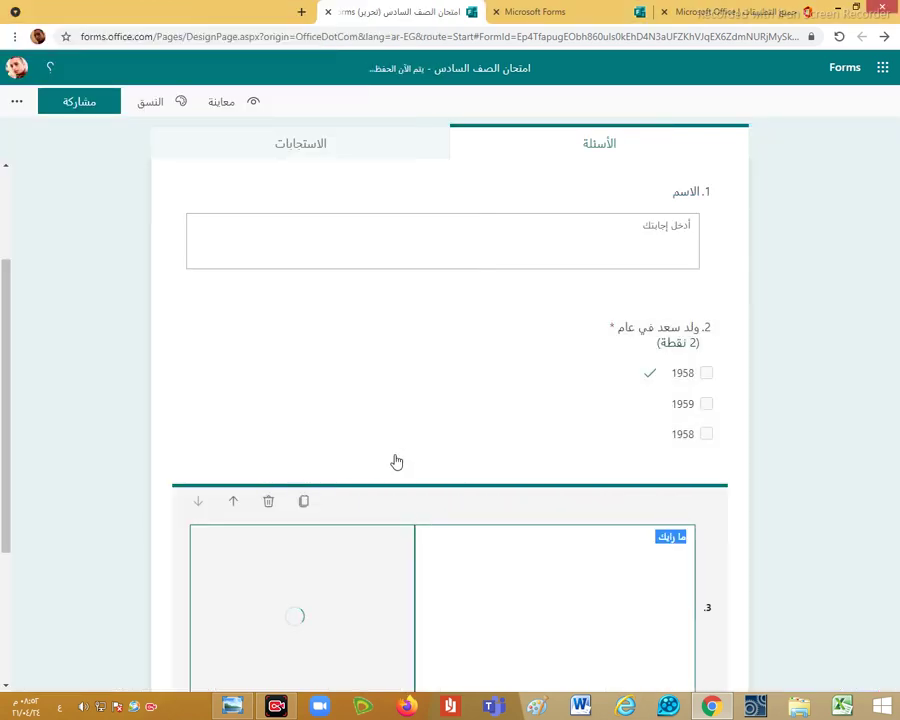
scroll(399, 444, "down", 2)
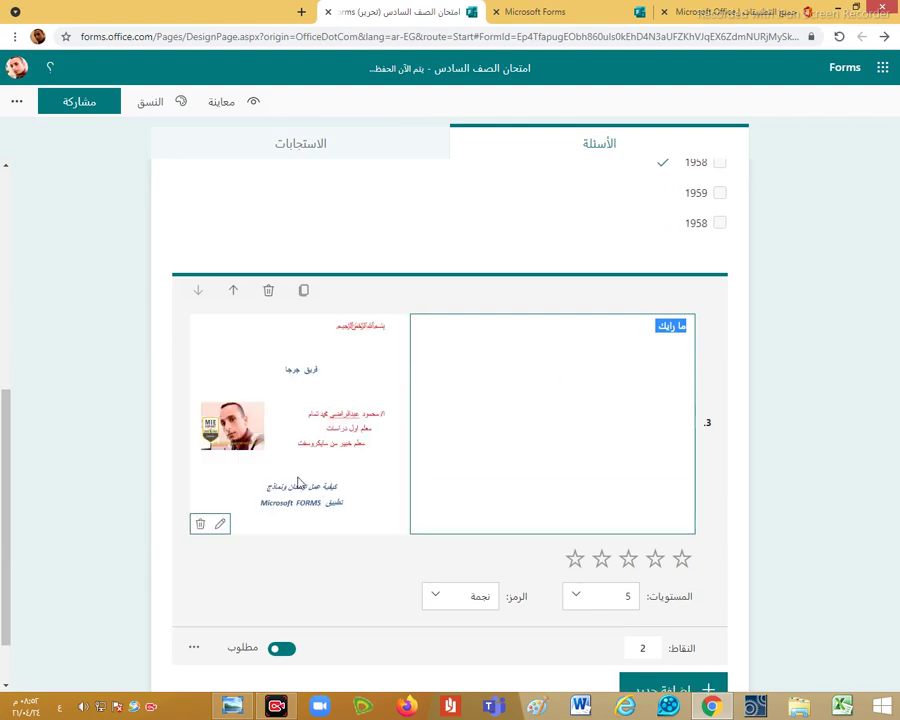
scroll(490, 476, "down", 1)
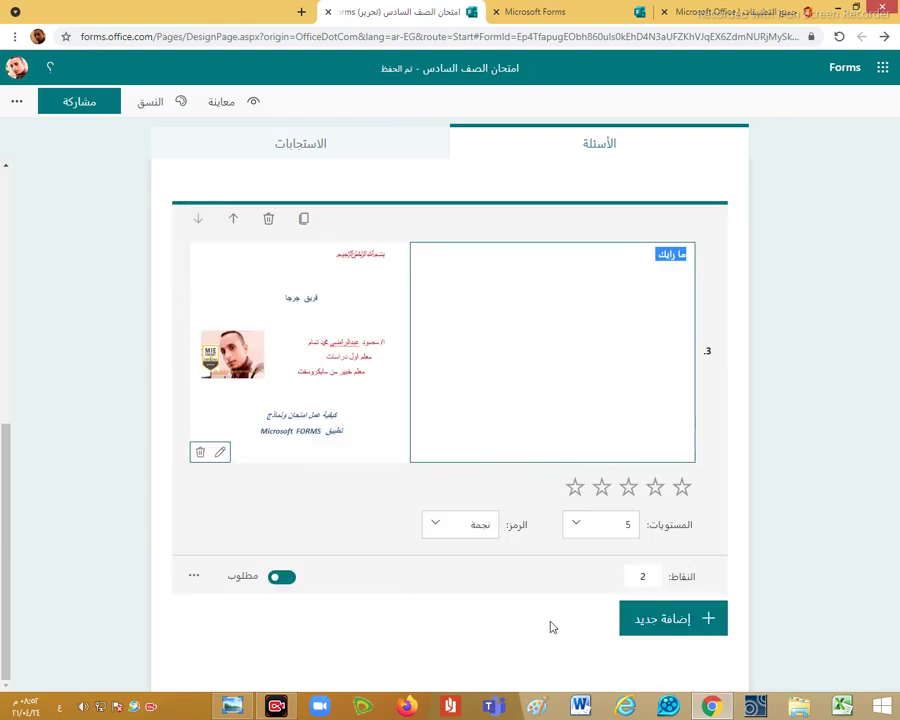
scroll(439, 311, "up", 2)
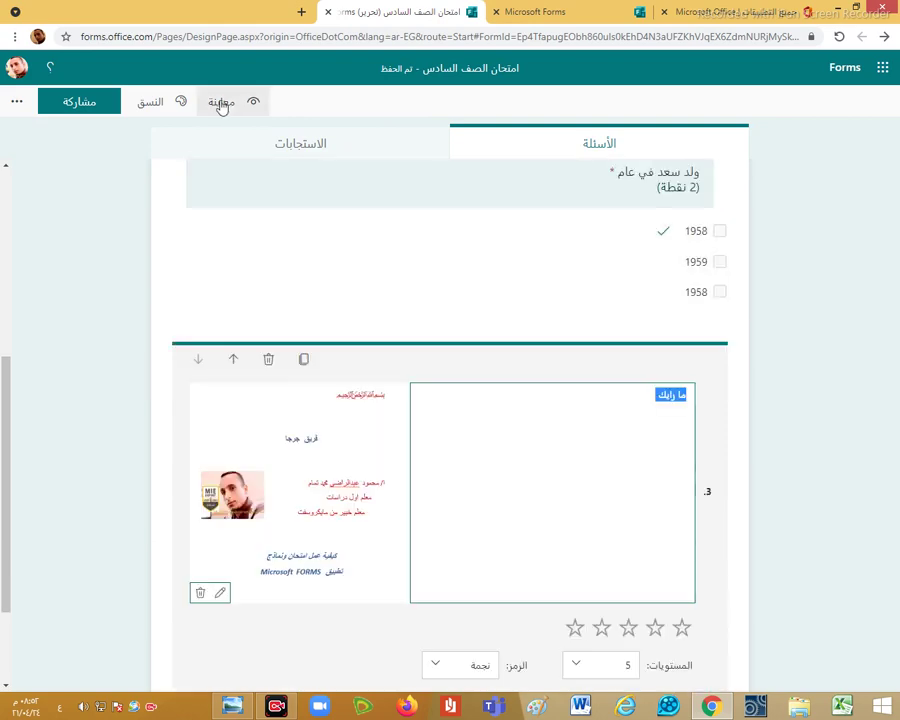
Preview the quiz, try the star rating on the "ما رايك" question, and return to editing
left_click(221, 102)
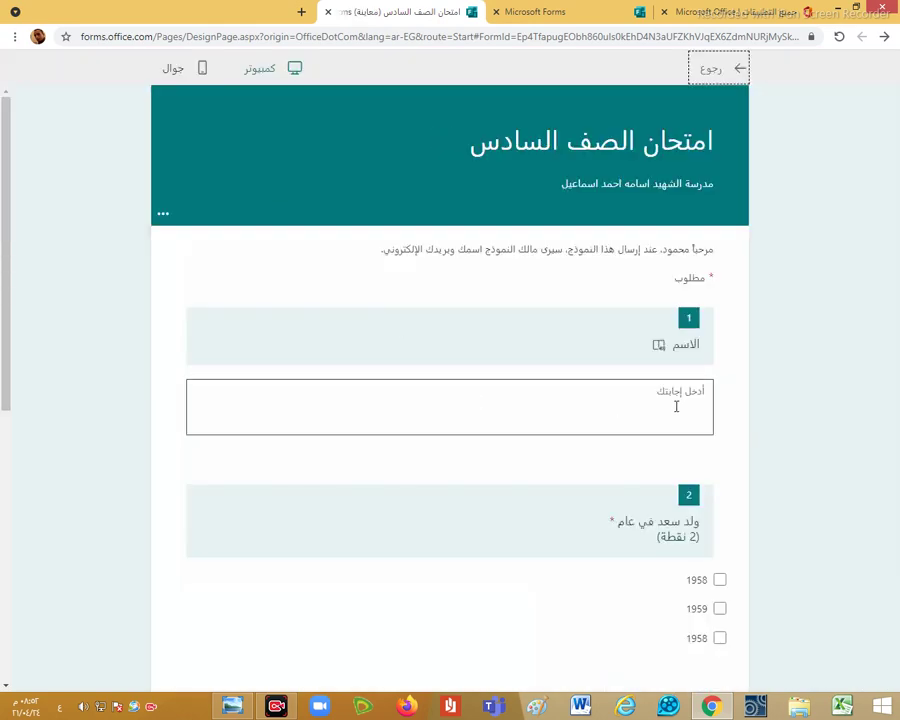
scroll(669, 412, "down", 2)
scroll(665, 415, "down", 2)
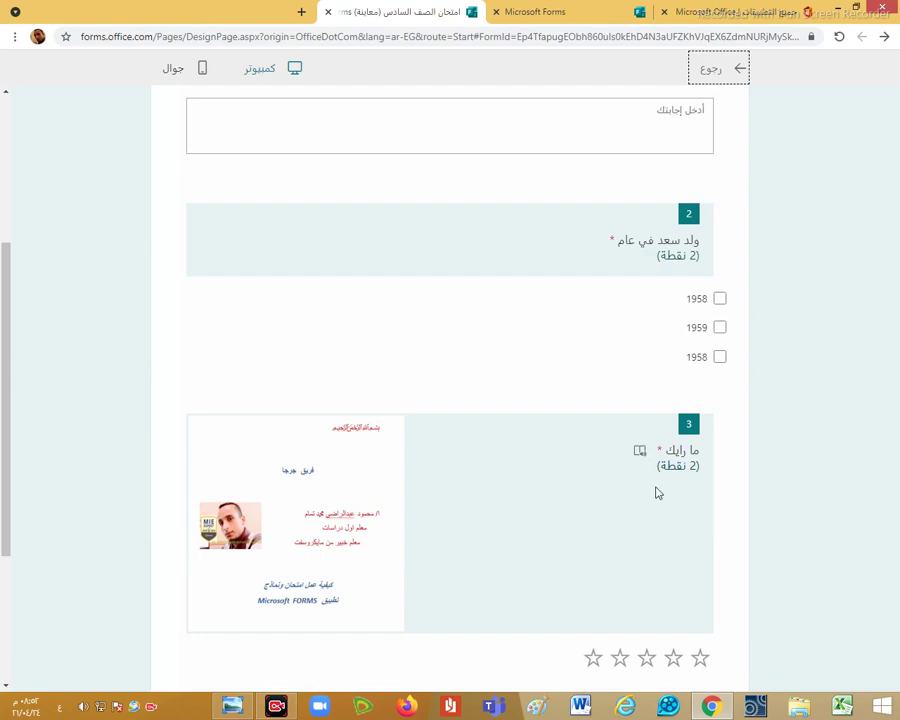
scroll(645, 577, "down", 1)
left_click(620, 588)
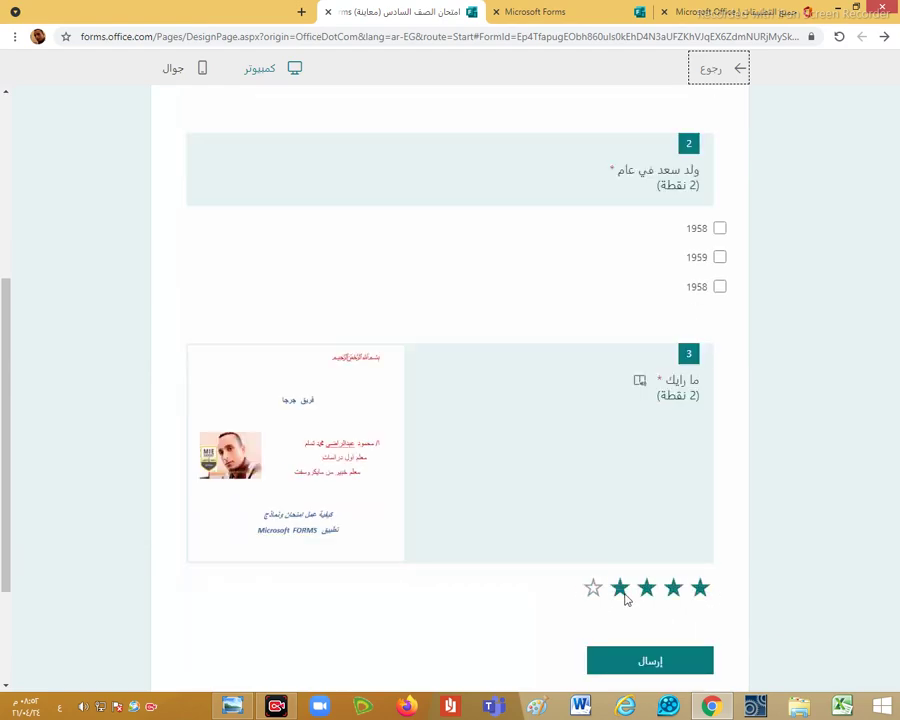
left_click(700, 588)
scroll(560, 583, "up", 2)
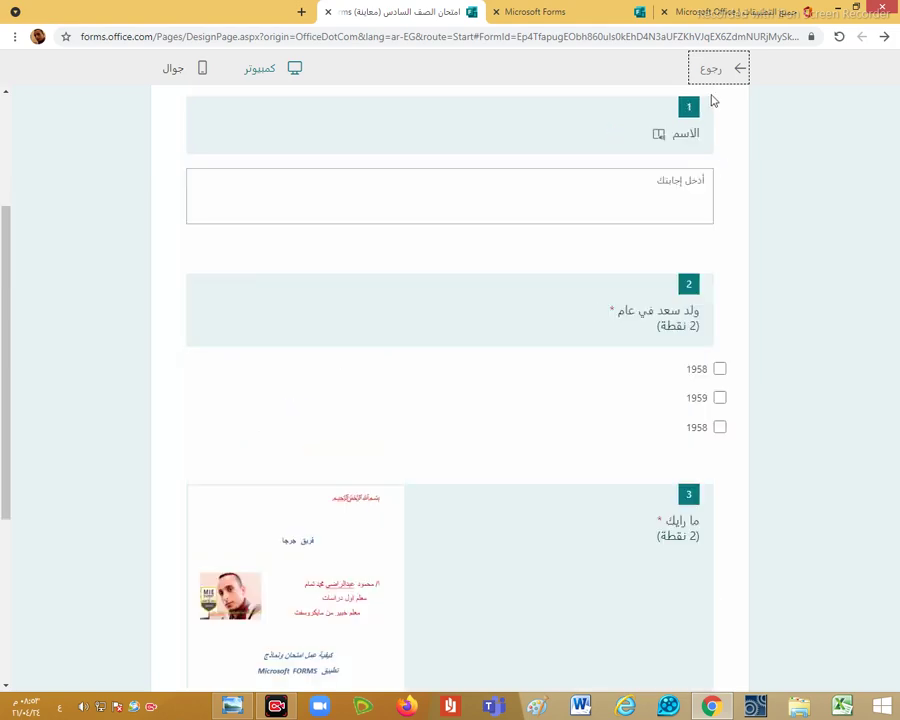
left_click(708, 72)
Add rating labels to the "ما رايك" question: "ضعيف" for one star and "ممتاز" for five stars
scroll(545, 591, "down", 4)
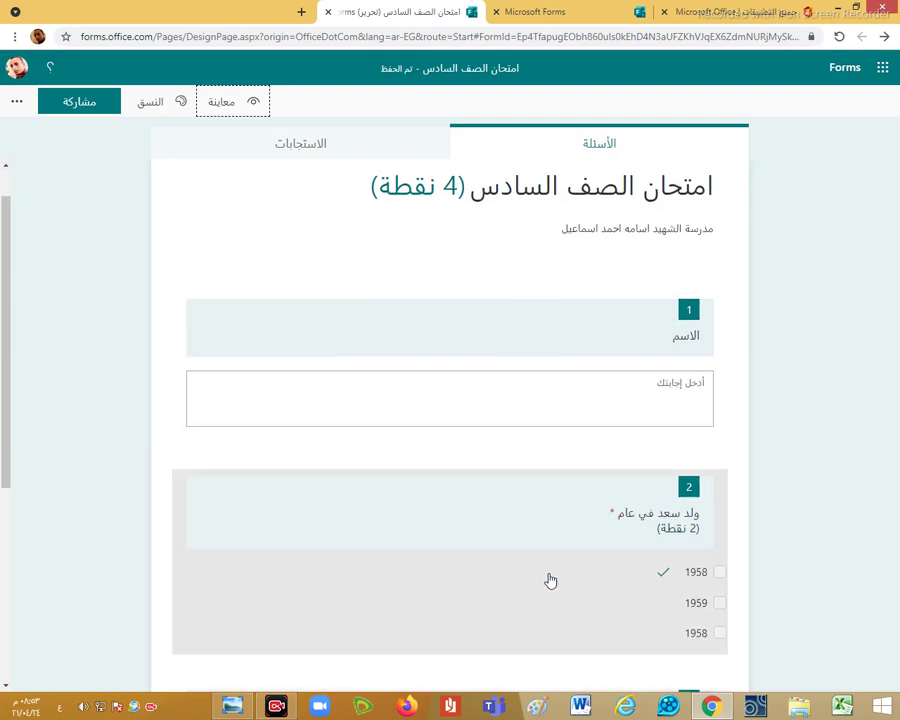
scroll(550, 535, "down", 1)
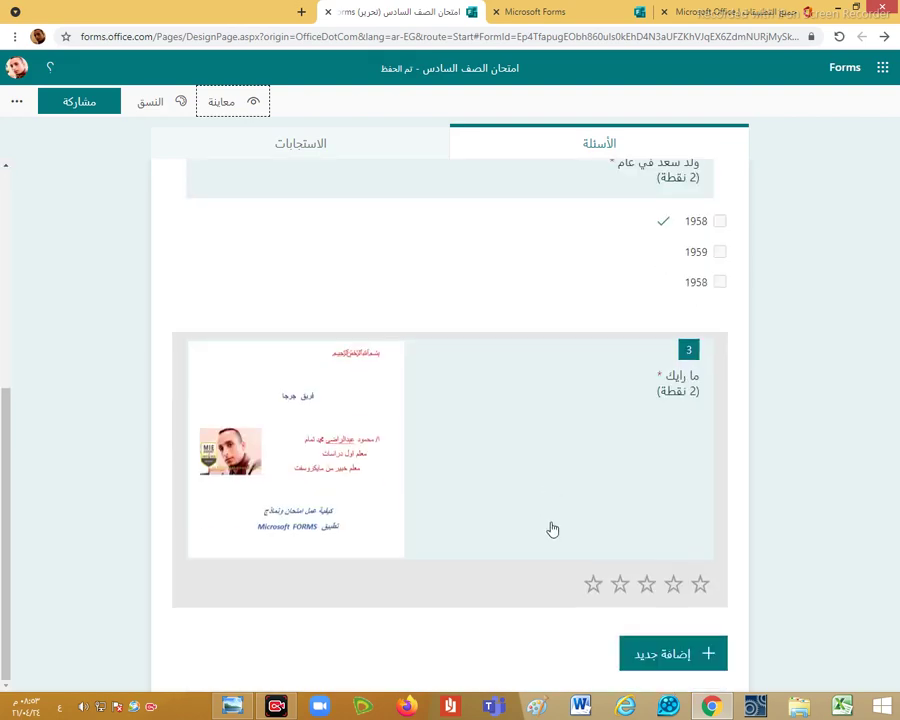
left_click(556, 524)
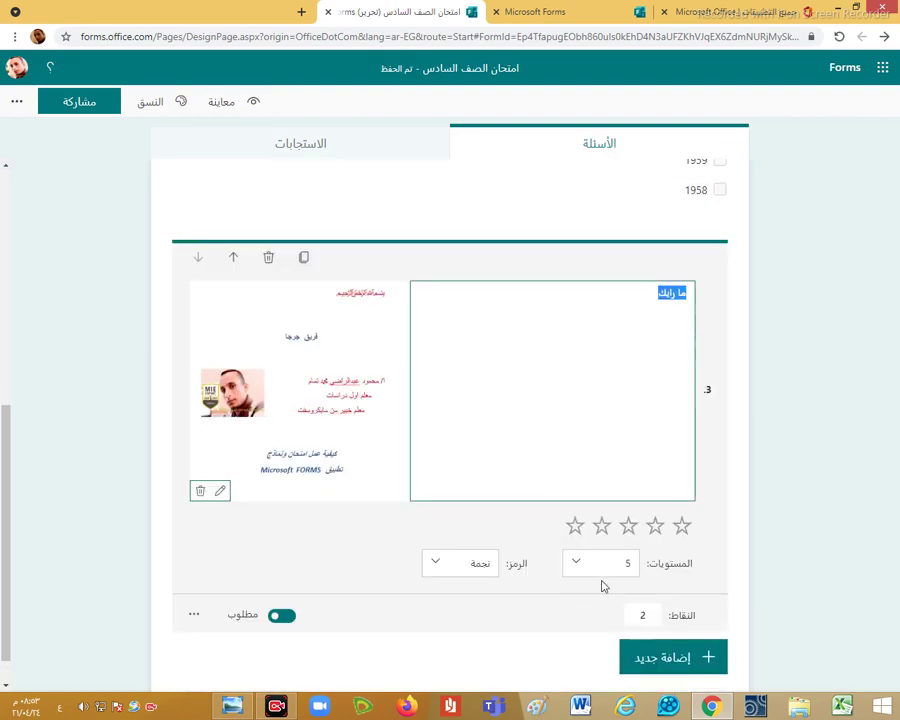
left_click(193, 619)
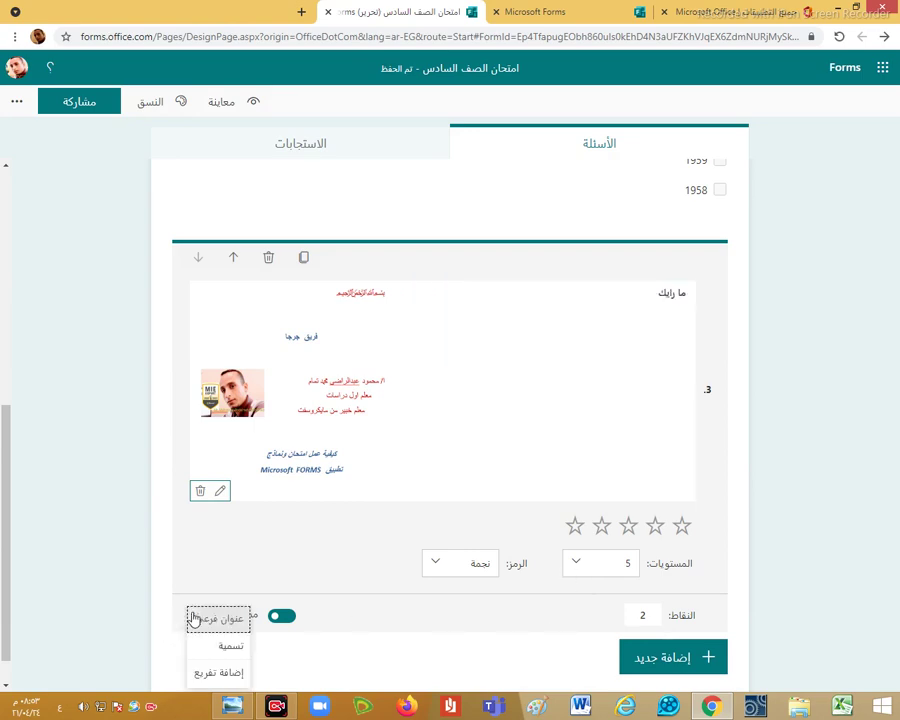
left_click(211, 647)
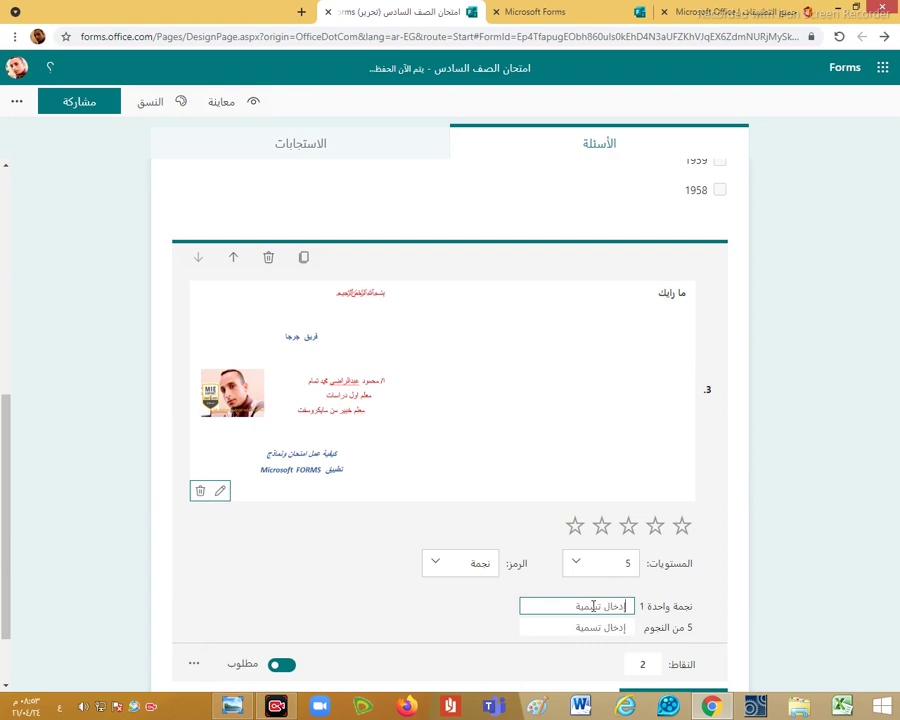
type("ضعيف")
left_click(606, 628)
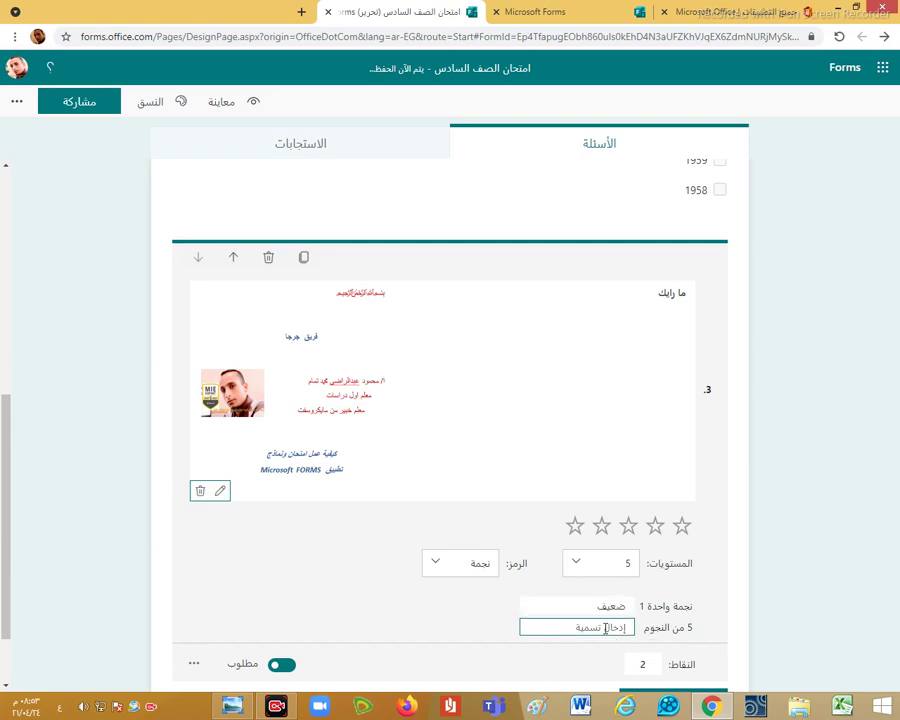
type("ممتاز")
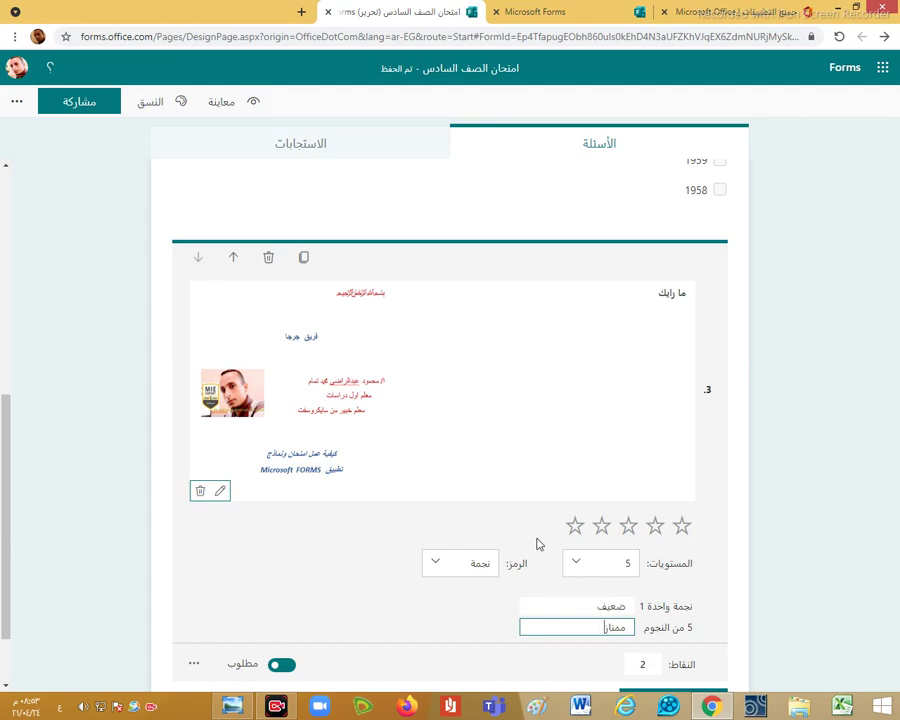
Add a date question titled "تاريخ ميلادك" below the rating question
scroll(540, 555, "down", 2)
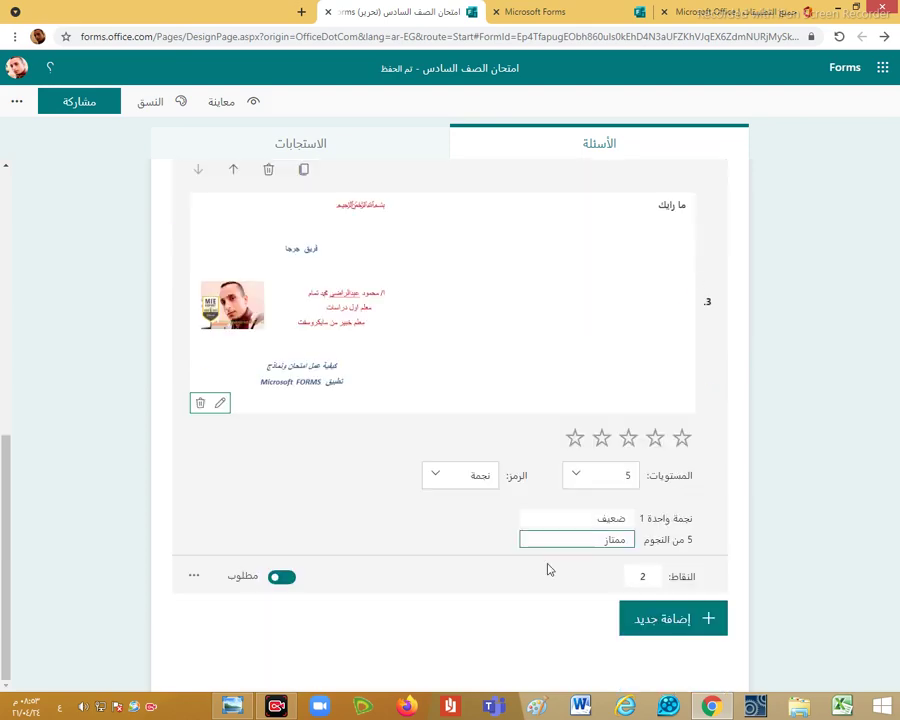
left_click(662, 628)
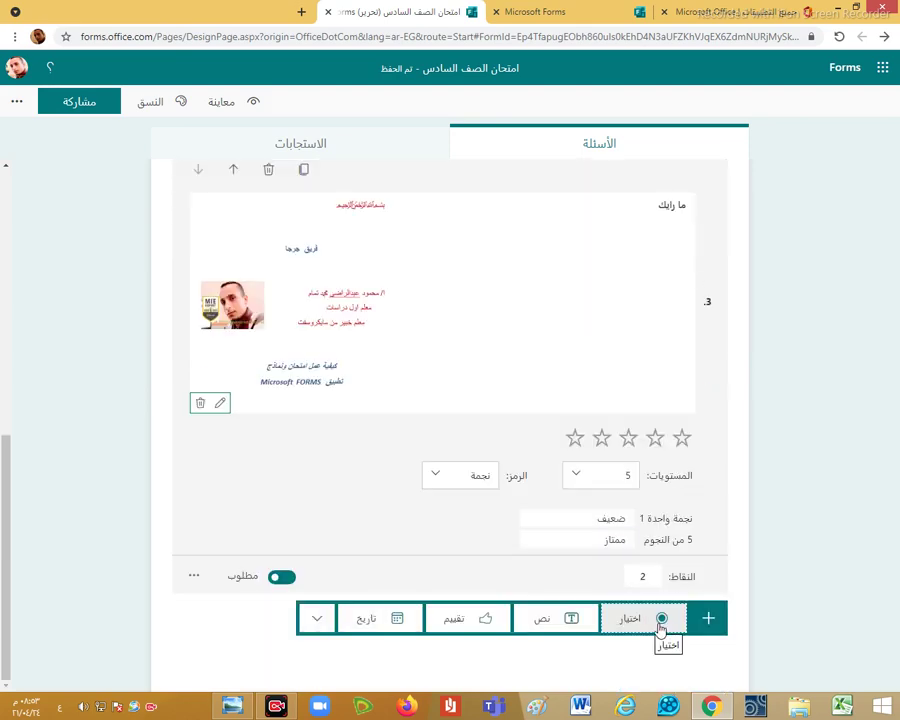
left_click(375, 624)
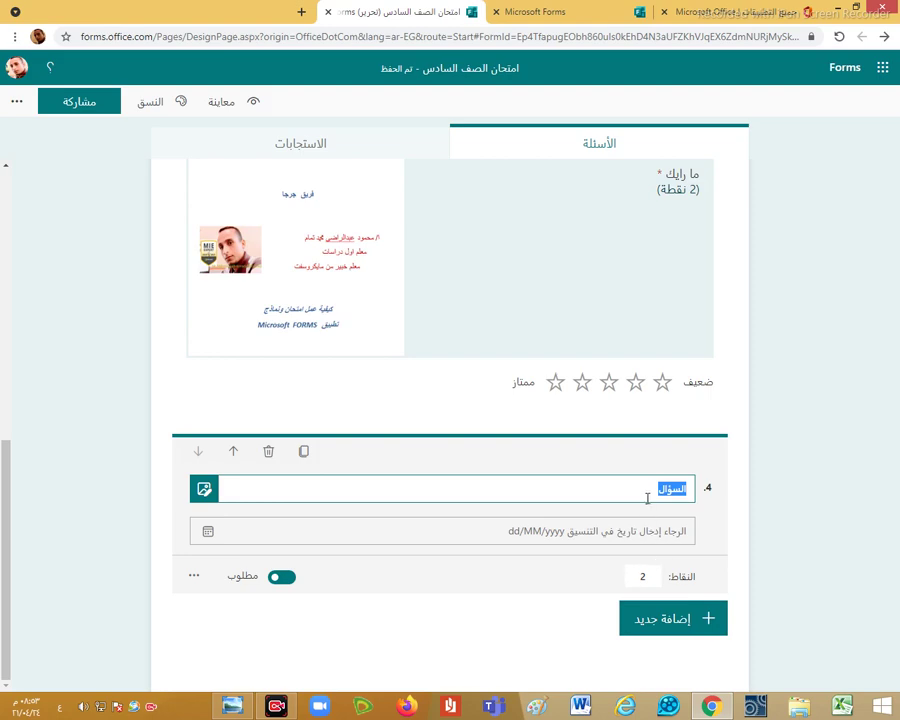
type("تاري")
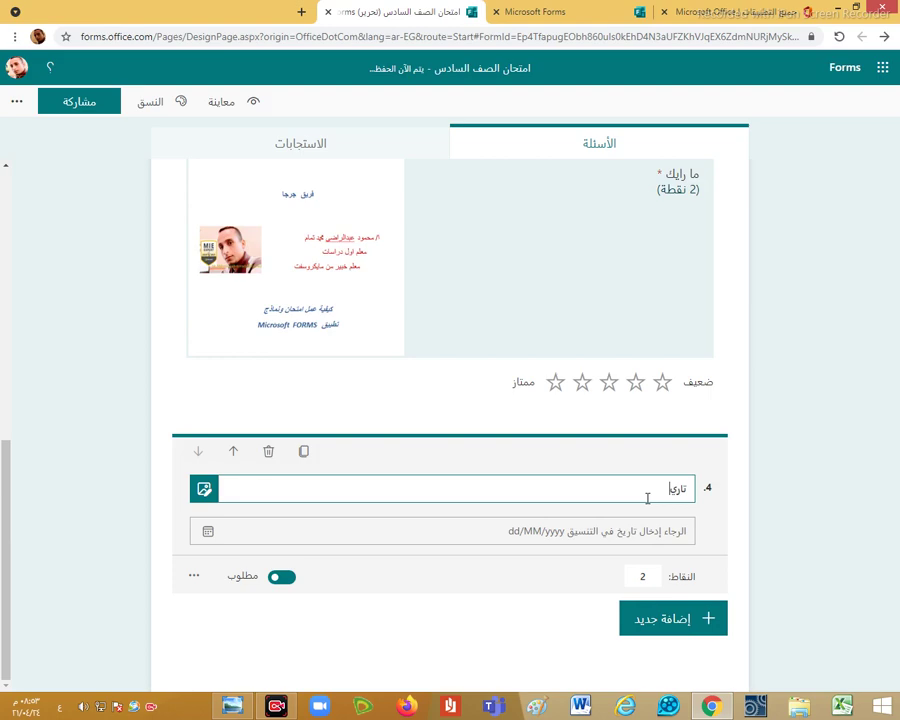
type("خ ميلادك")
Try moving the "تاريخ ميلادك" question above the rating question, and move it back down to its original place
left_click(194, 578)
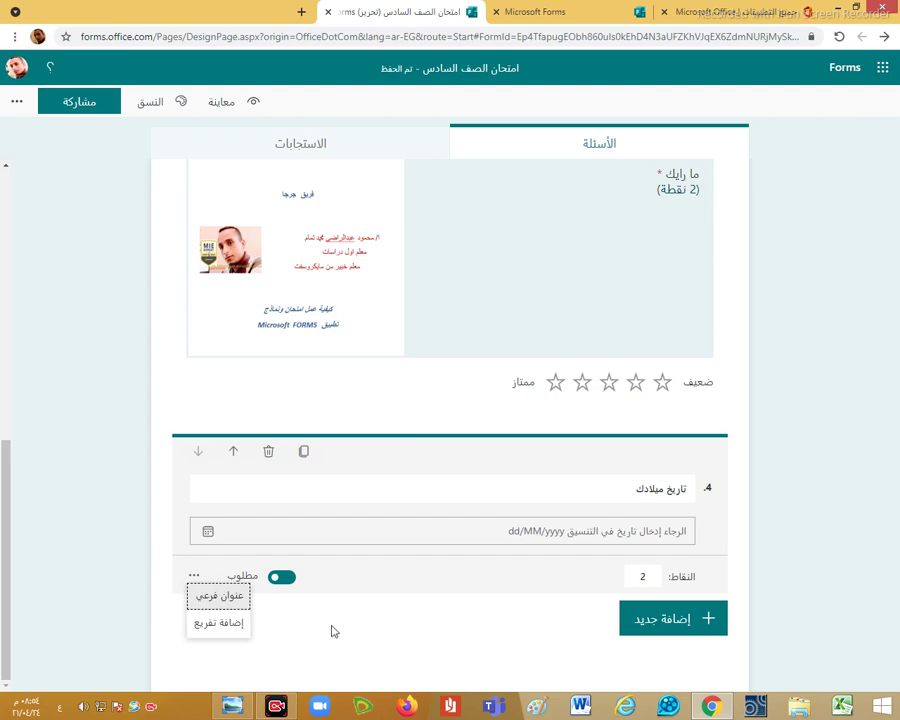
left_click(474, 630)
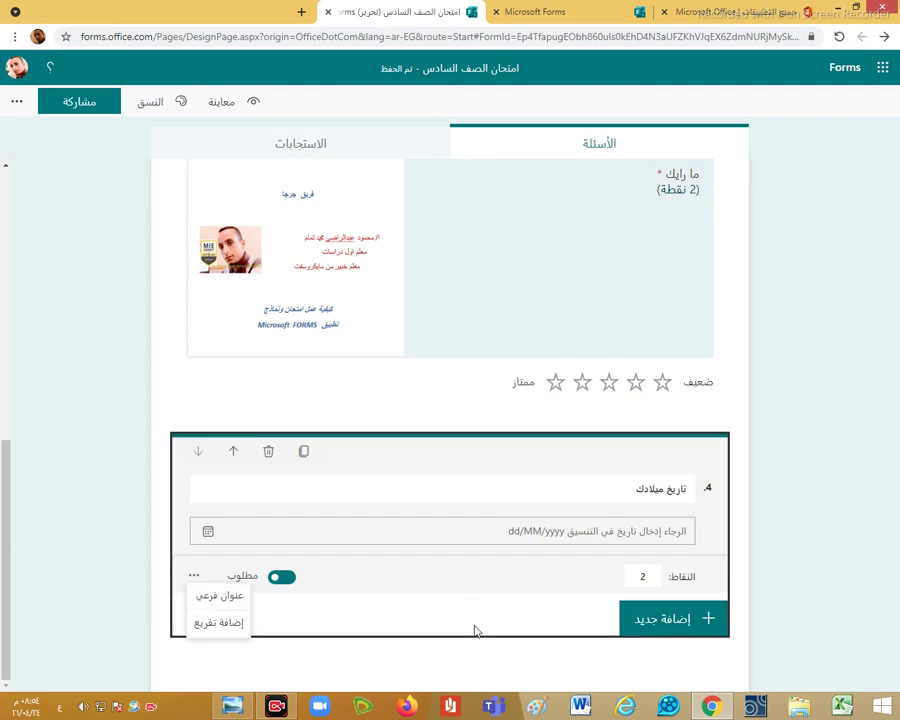
left_click(234, 453)
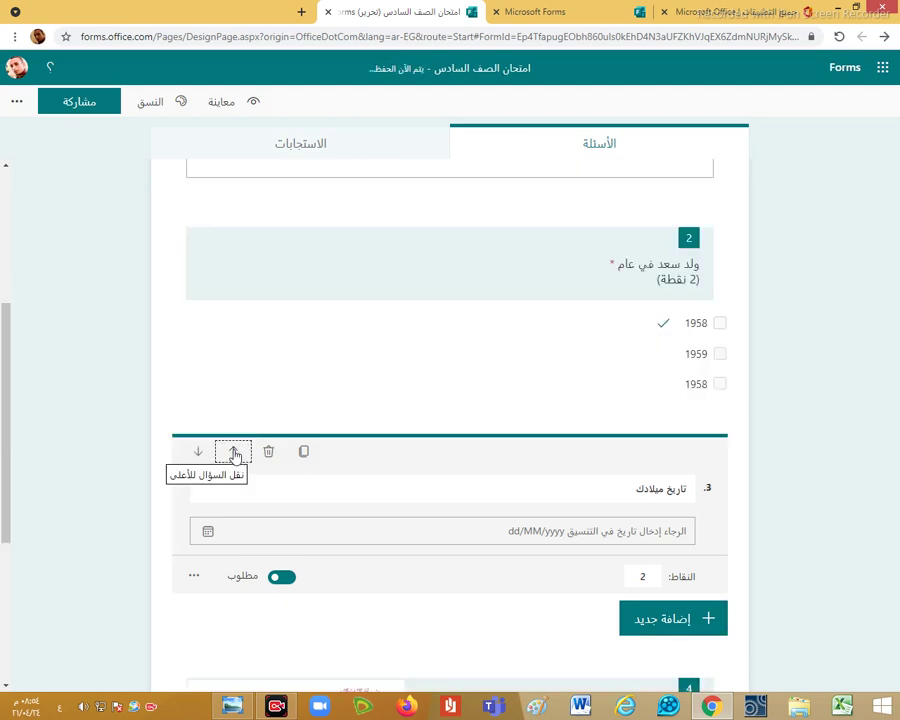
left_click(198, 451)
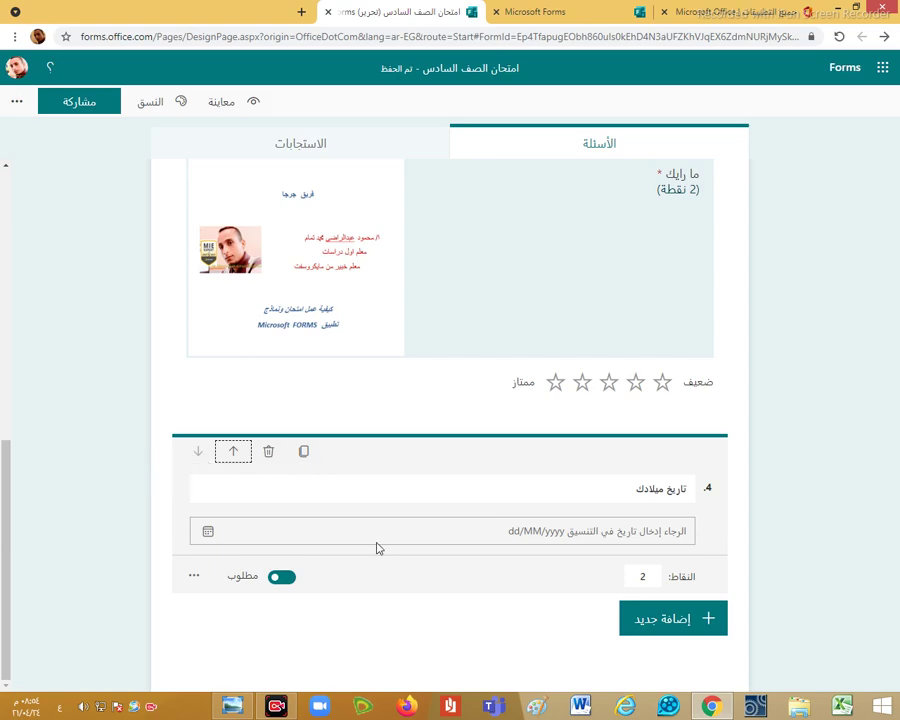
Add a ranking question (تصنيف) below the "تاريخ ميلادك" question
left_click(645, 630)
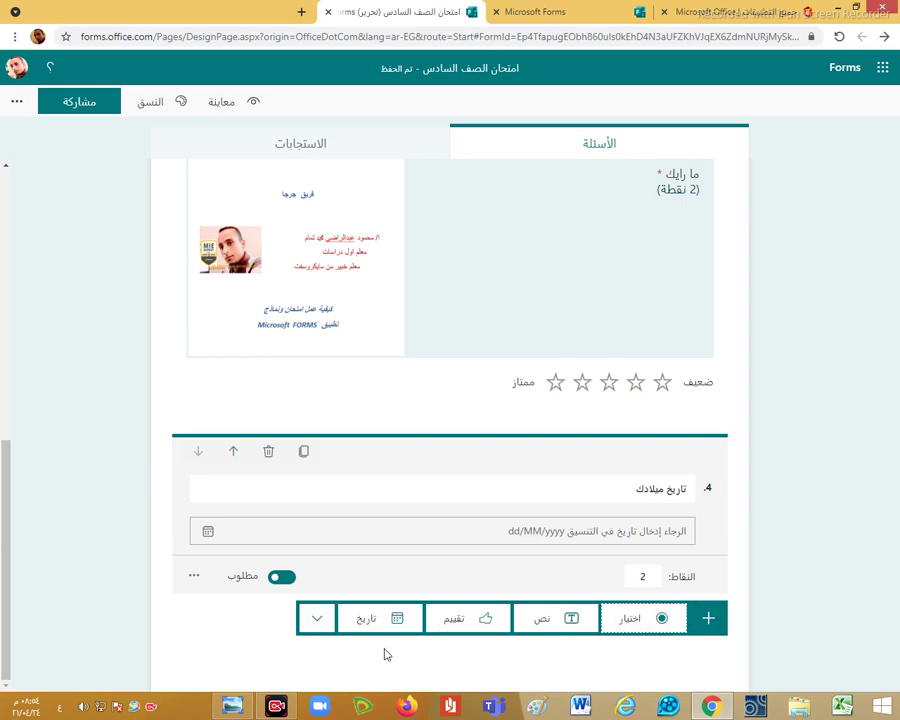
left_click(316, 620)
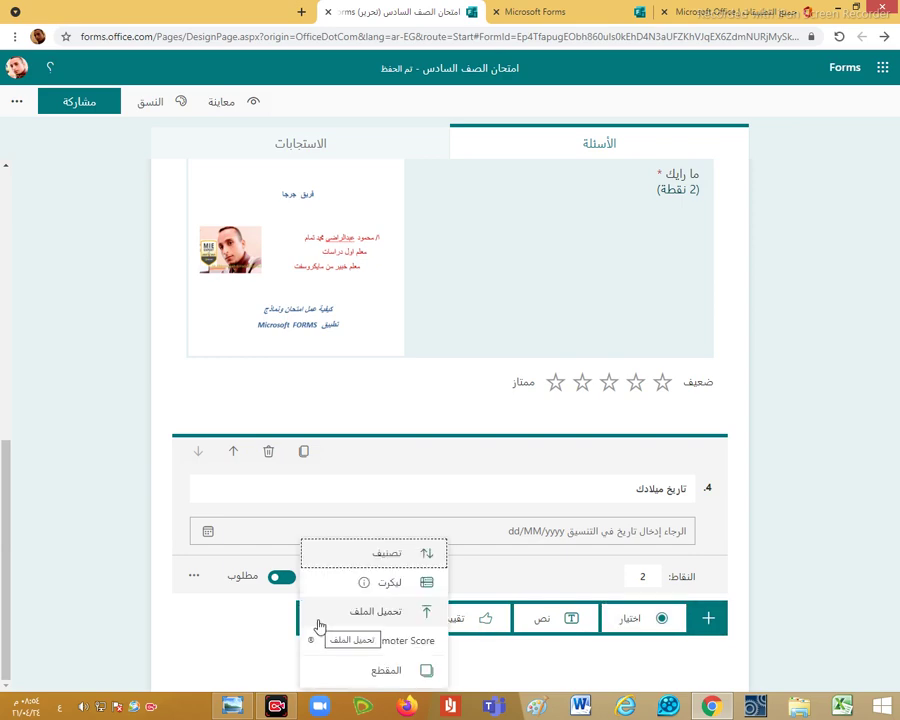
left_click(390, 556)
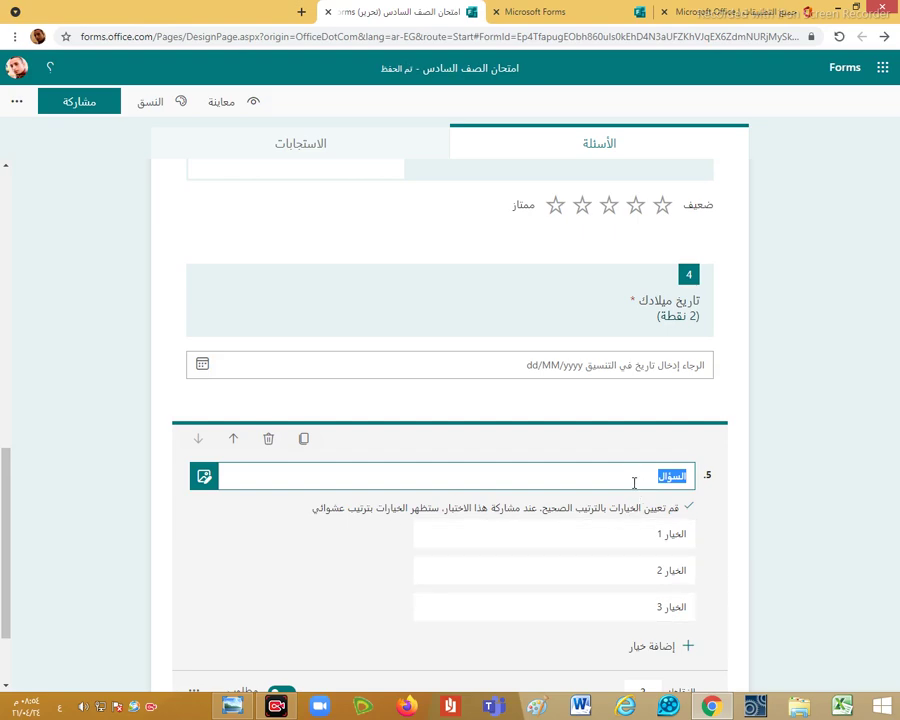
Title the ranking question "رتب الاحداث من القديم الىالحديث"
type("ات")
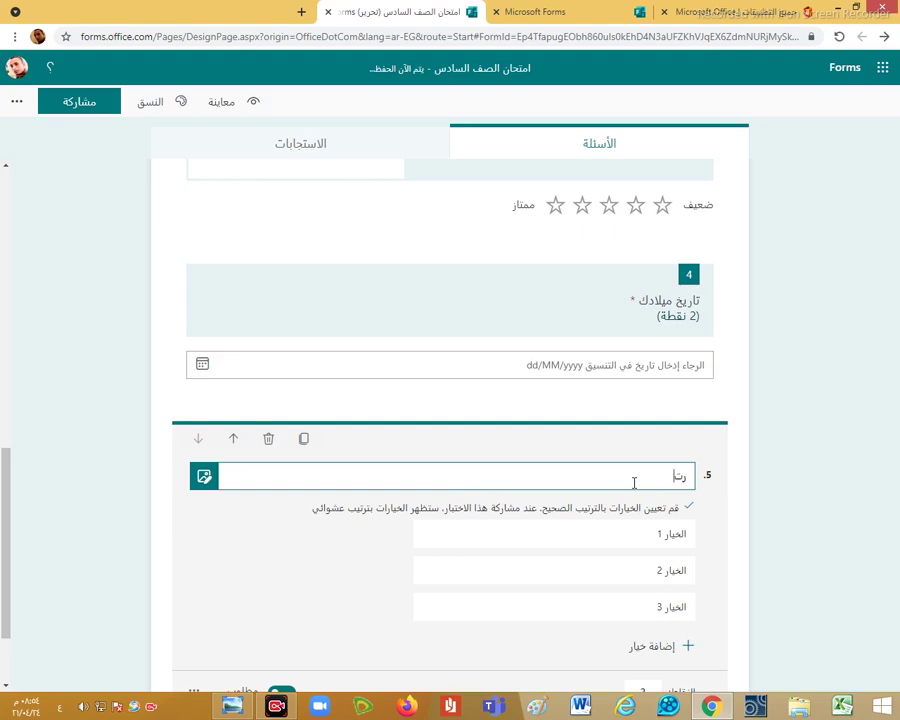
type("ب الاحداث من القديم الىال")
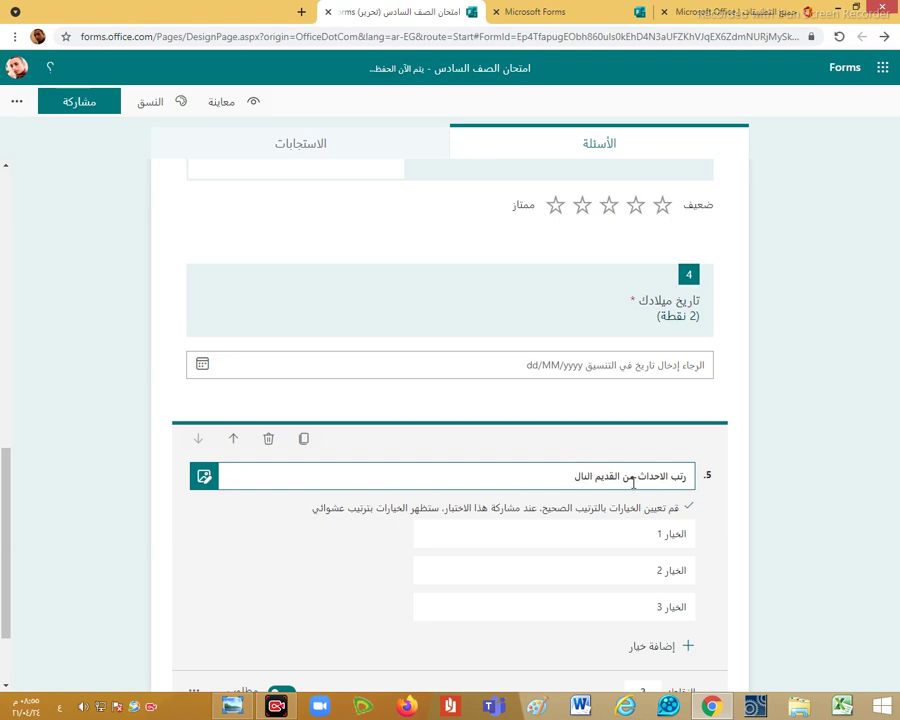
type("حداث")
left_click(589, 484)
type("ى الحديث")
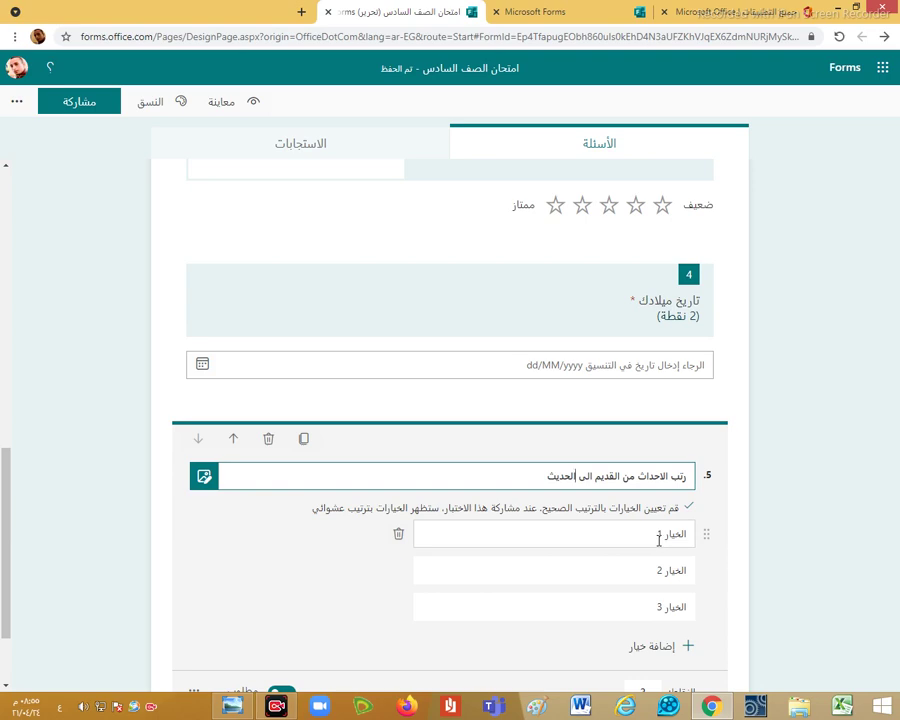
type("200")
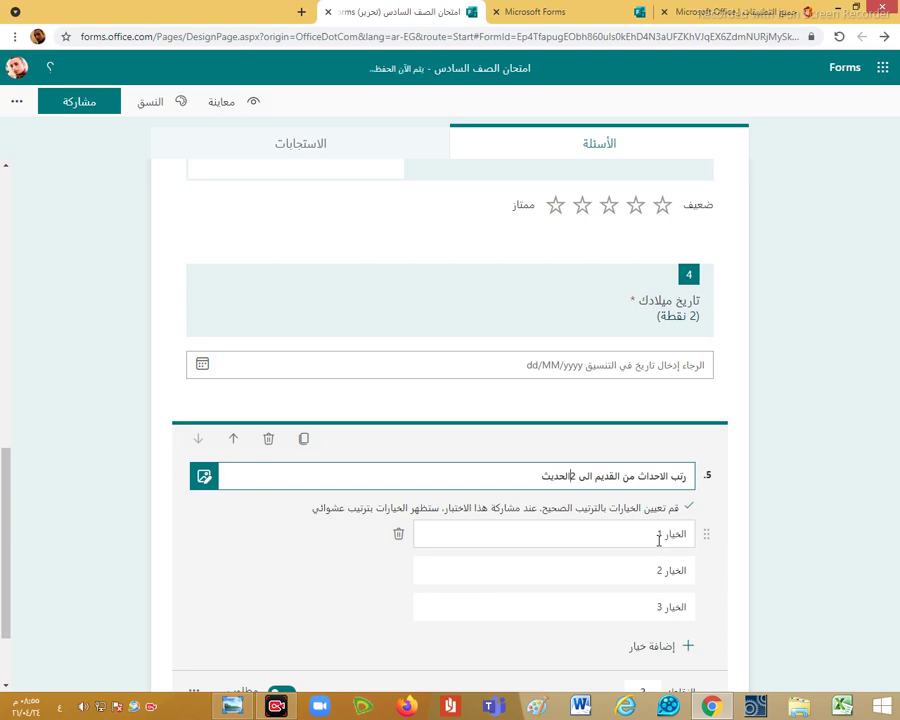
key("BackSpace")
key("BackSpace")
key("BackSpace")
key("BackSpace")
key("BackSpace")
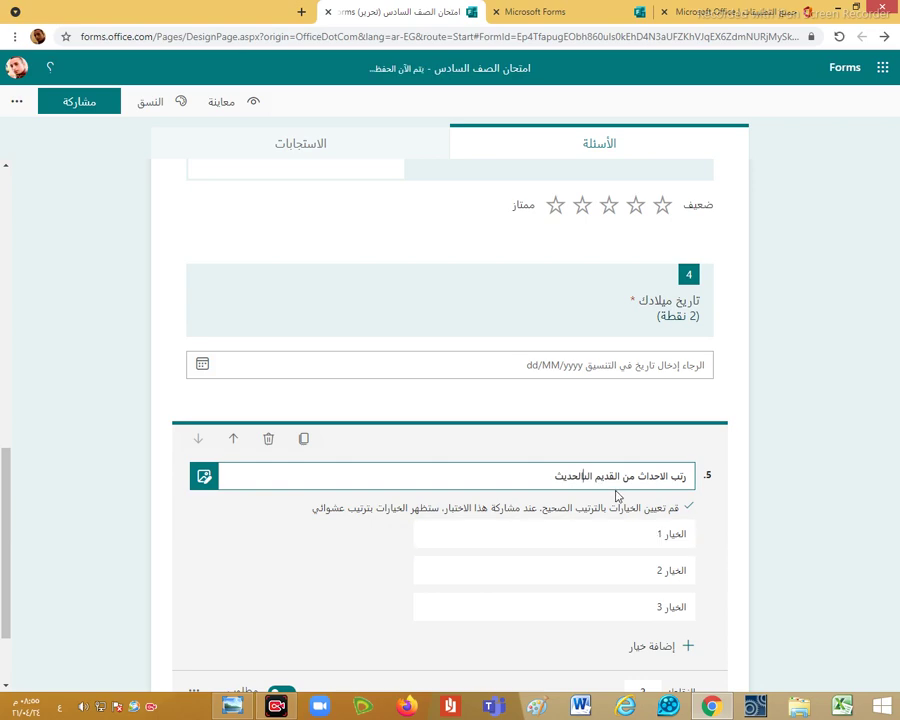
Set the ranking question's options in order to 2000, 2001 and 2002, and add a fourth option, 2003
left_click(667, 538)
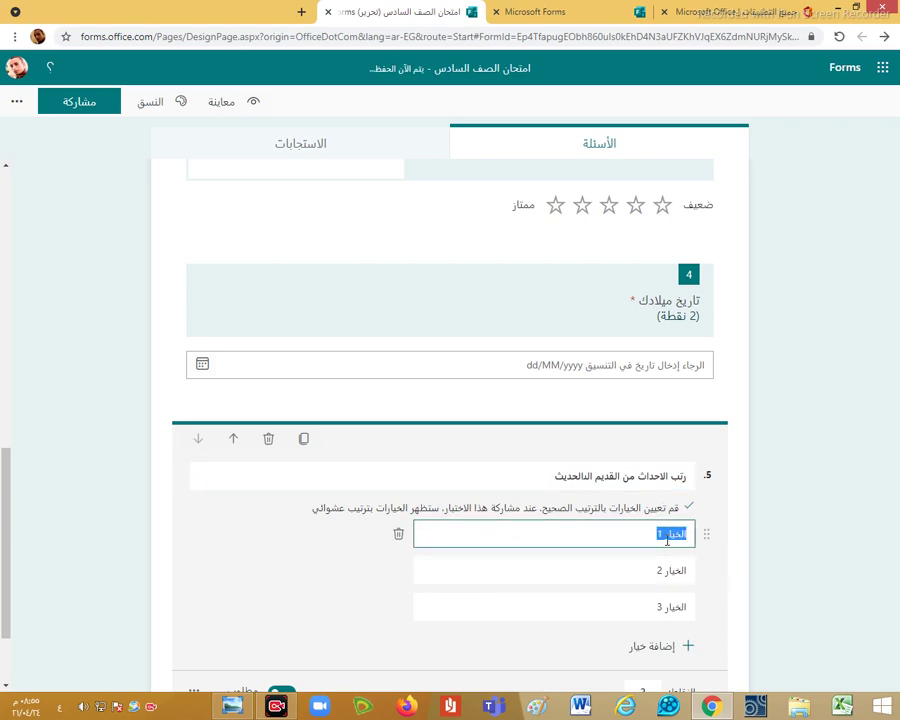
type("2000")
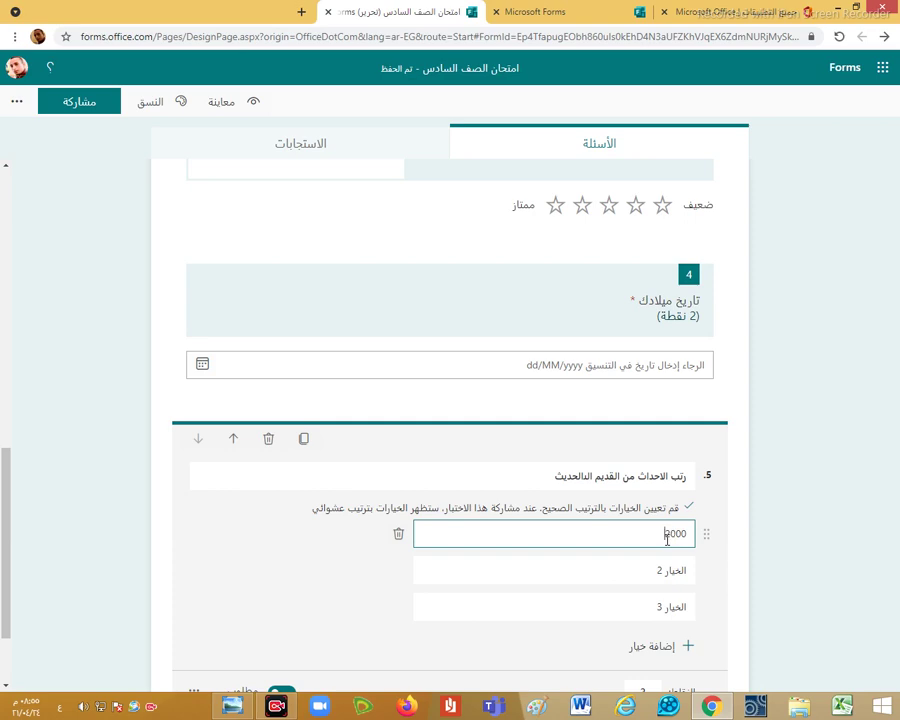
left_click(665, 570)
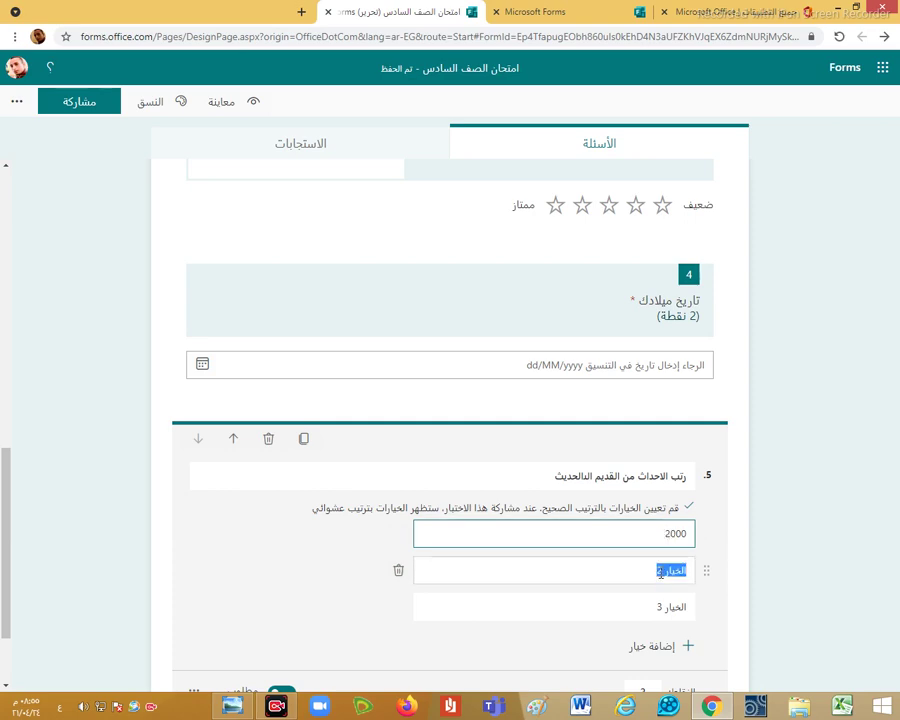
type("20")
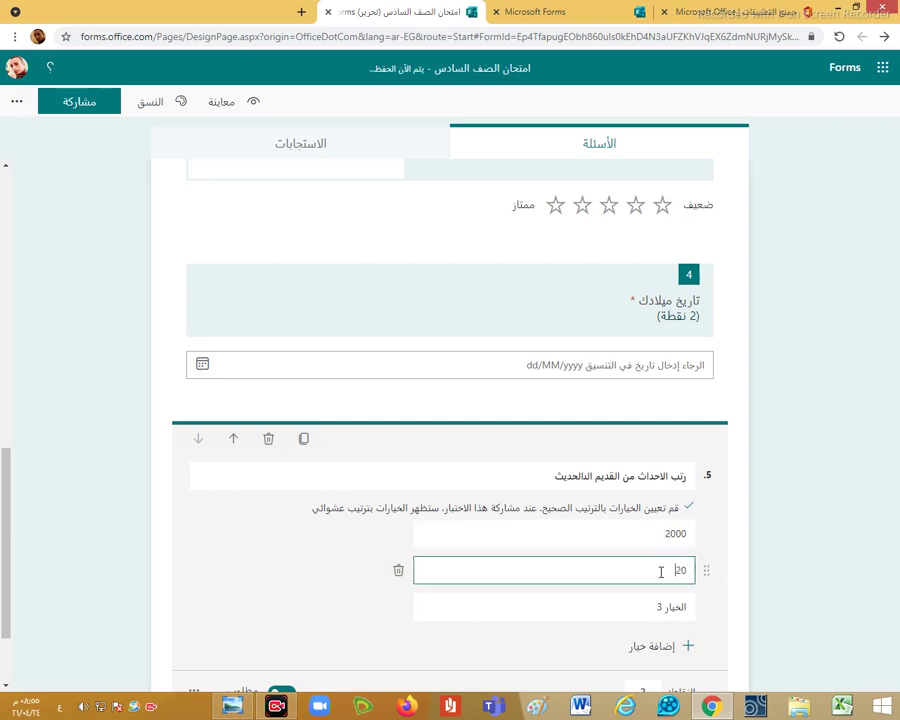
type("1")
key("BackSpace")
type("01")
left_click(672, 606)
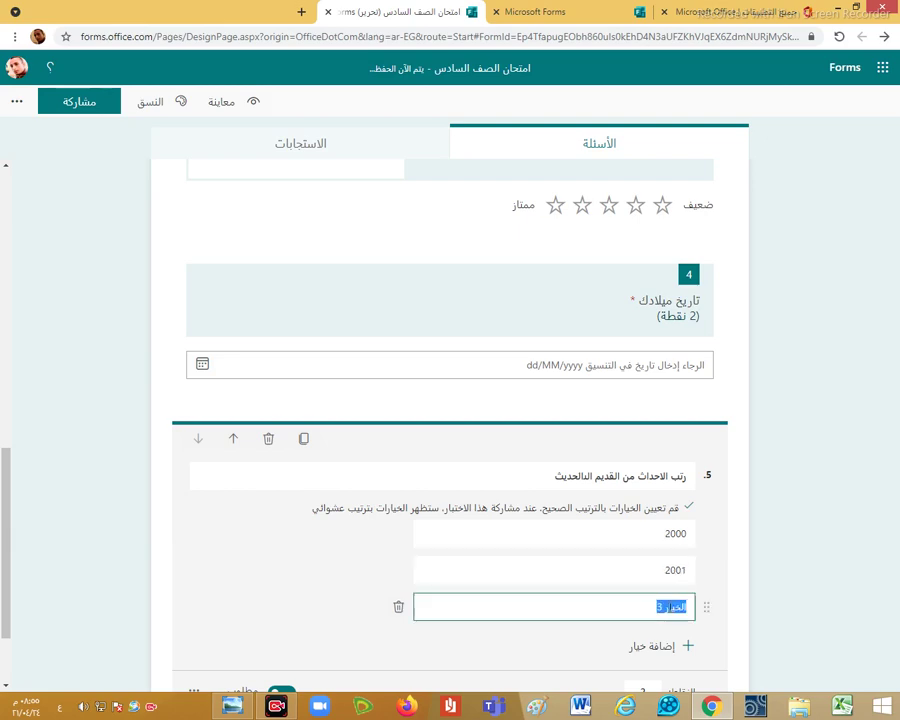
type("200")
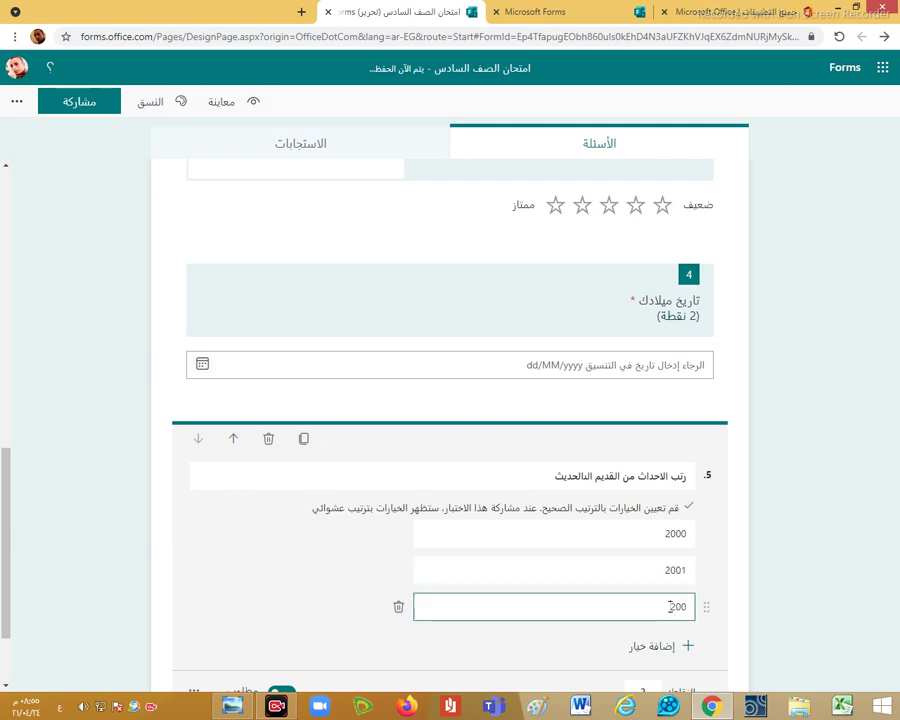
type("2")
left_click(662, 647)
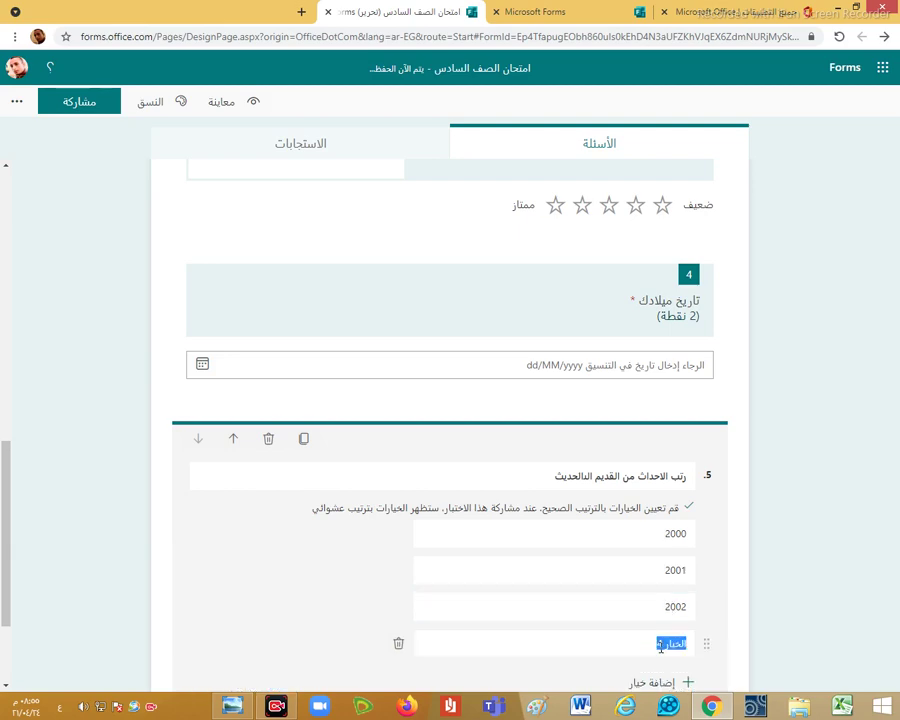
type("2003")
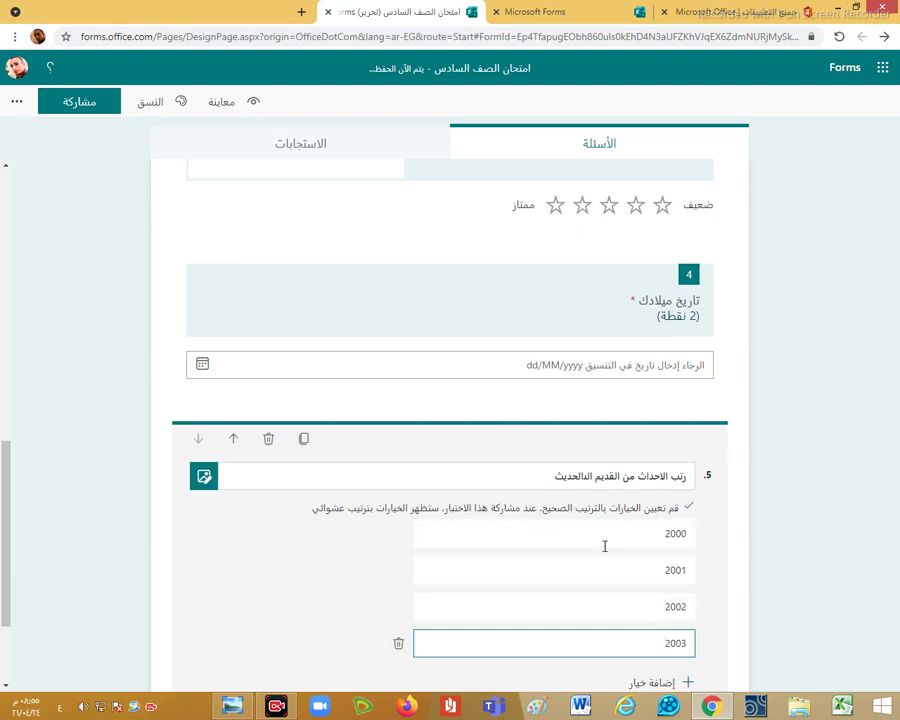
Preview the quiz, try ordering the ranking question's options as 2000, 2001, 2002, 2003, and return to editing
scroll(600, 550, "down", 3)
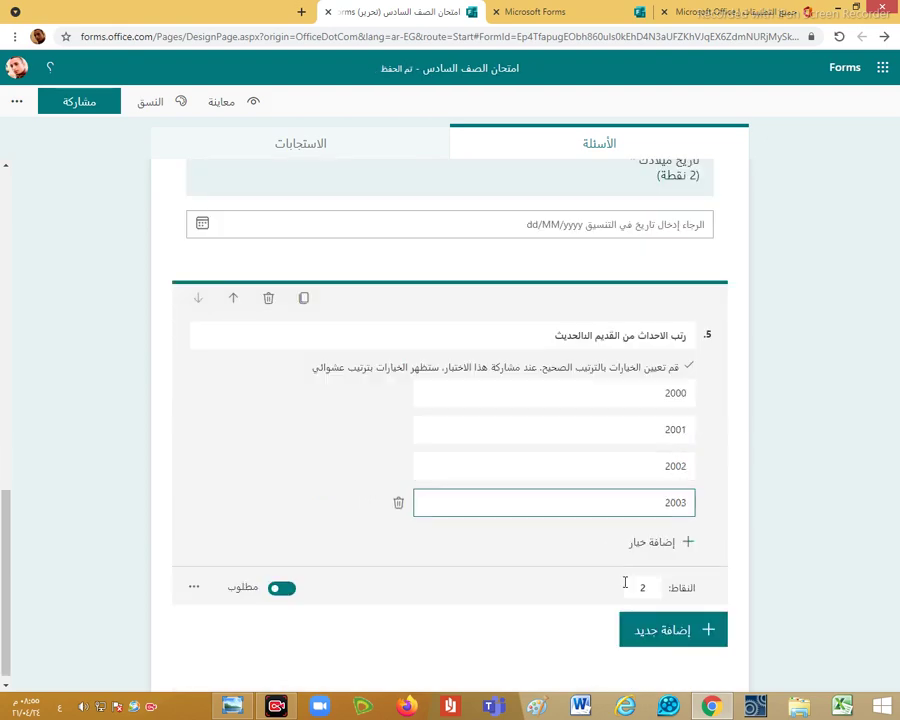
scroll(539, 342, "up", 4)
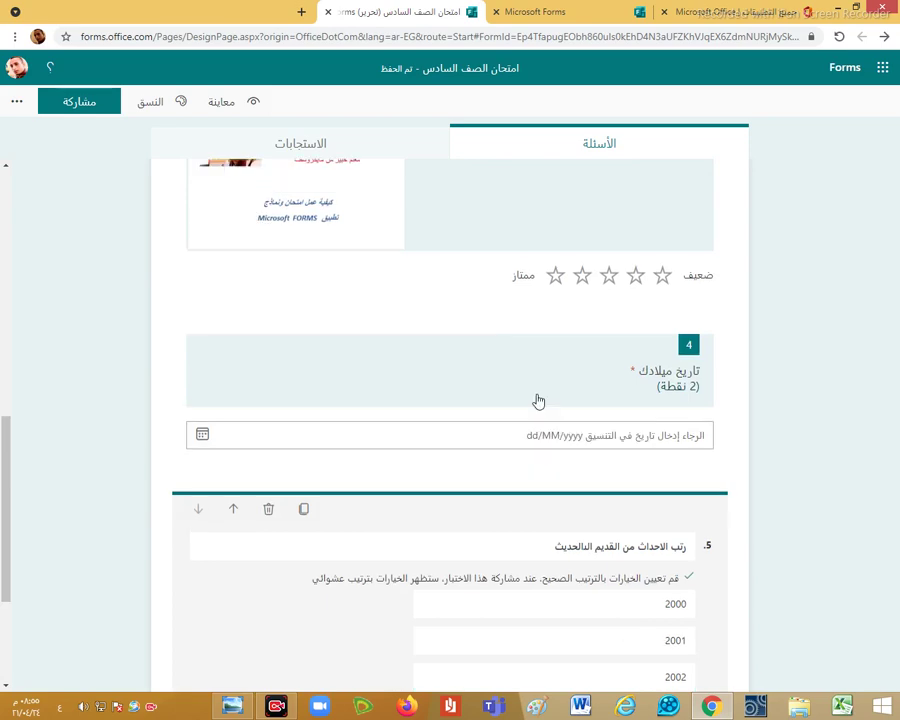
left_click(225, 106)
scroll(512, 518, "down", 8)
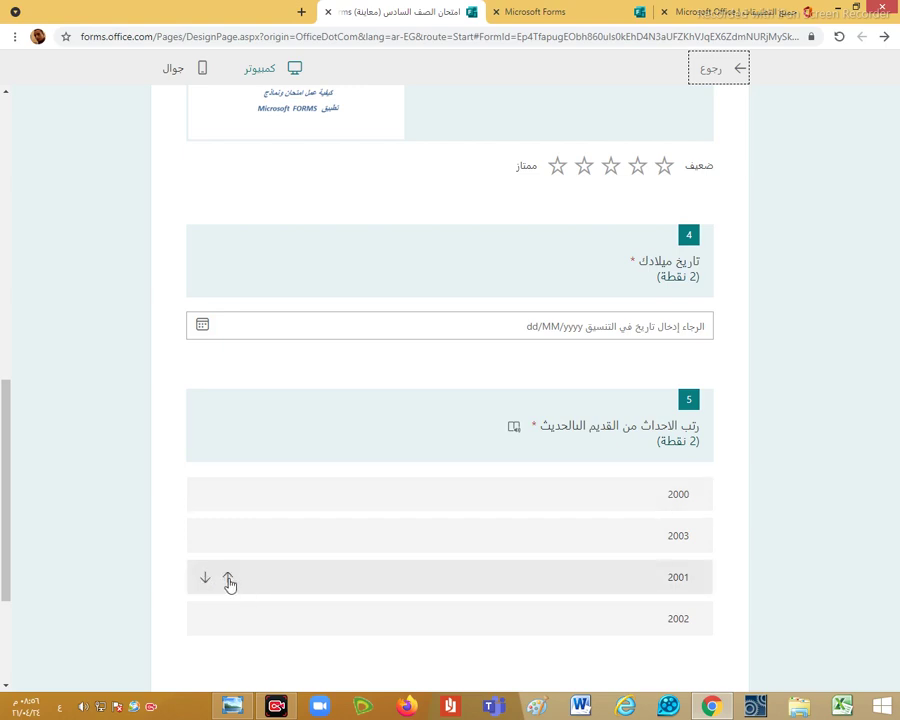
left_click(225, 580)
left_click(229, 537)
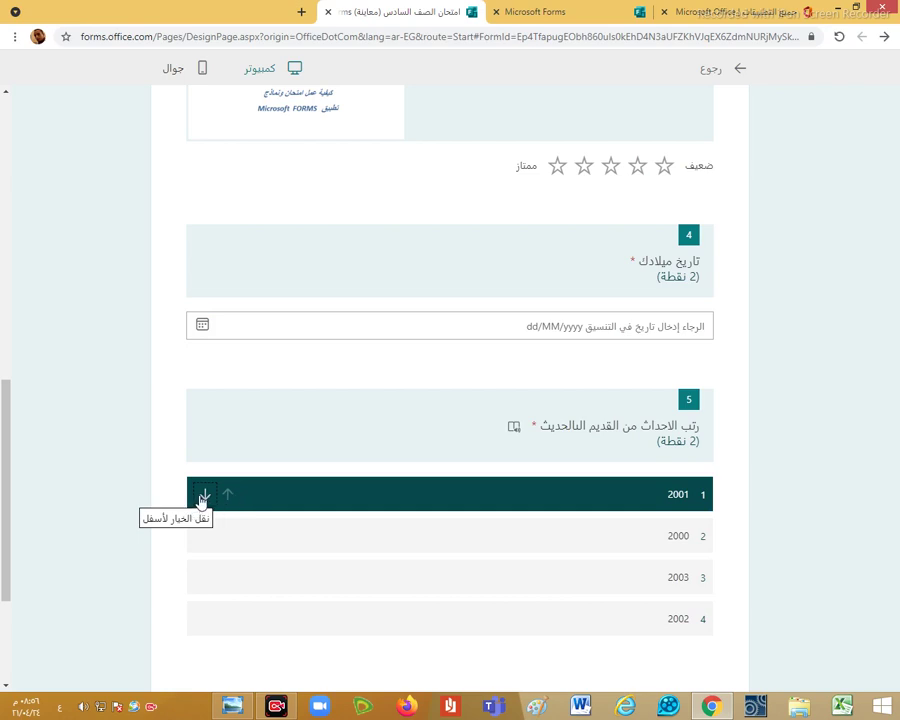
left_click(203, 495)
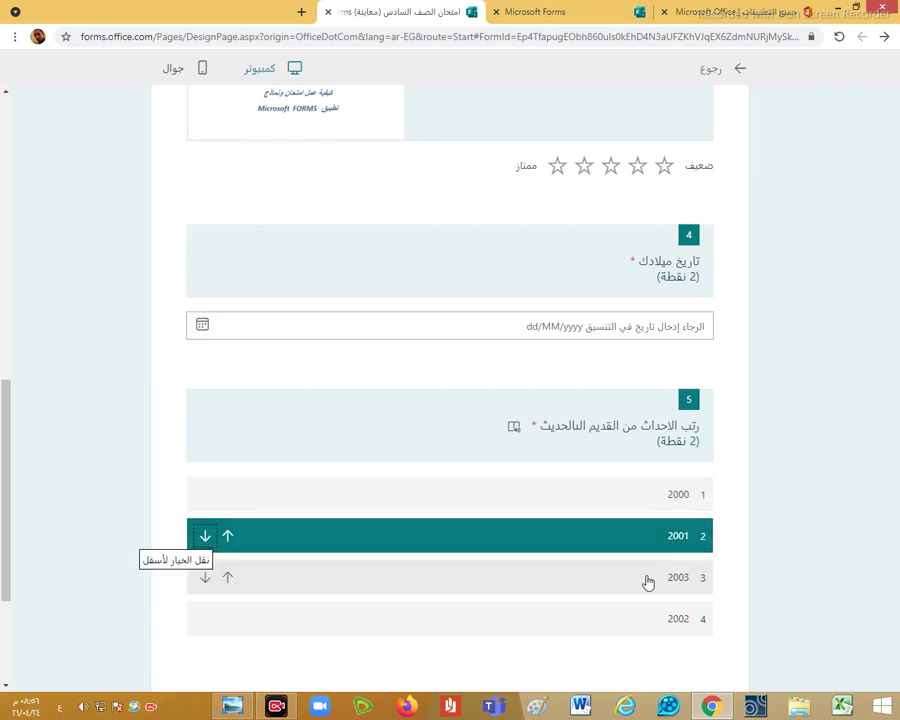
left_click(649, 617)
left_click(229, 621)
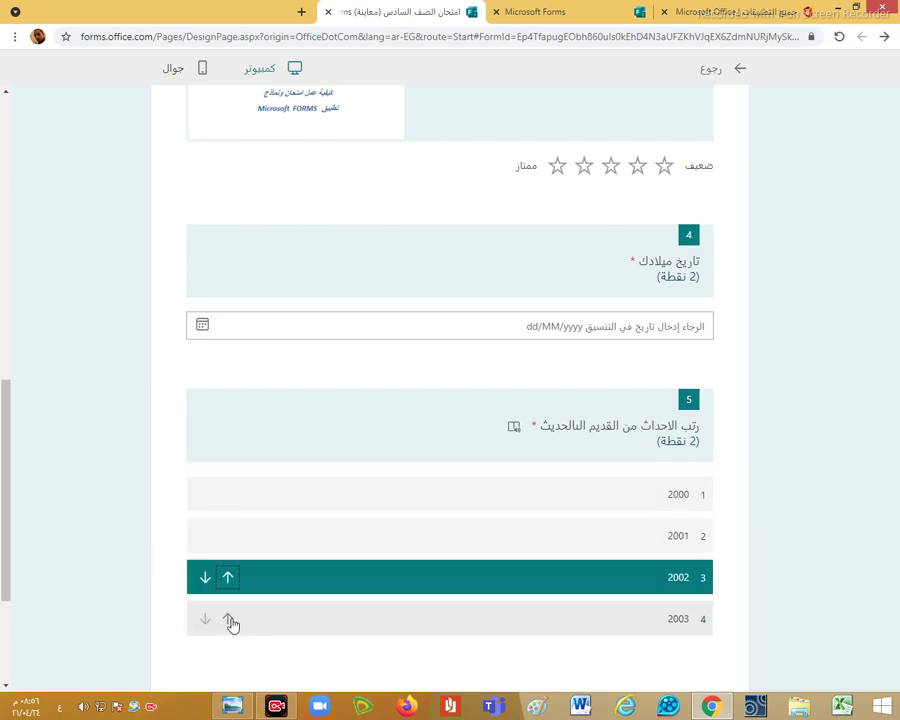
scroll(609, 625, "down", 2)
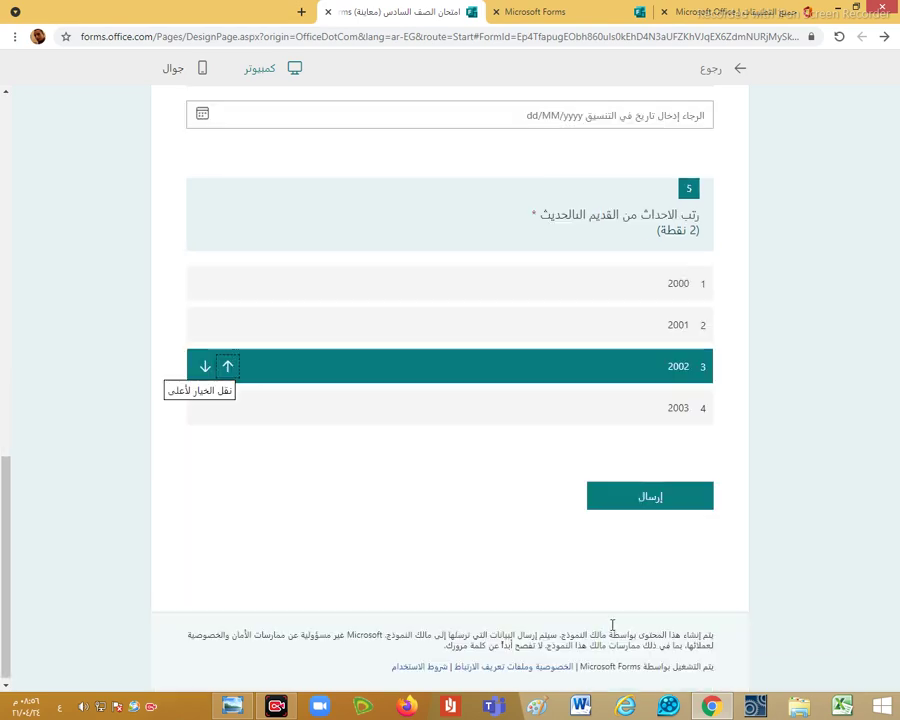
scroll(594, 558, "up", 15)
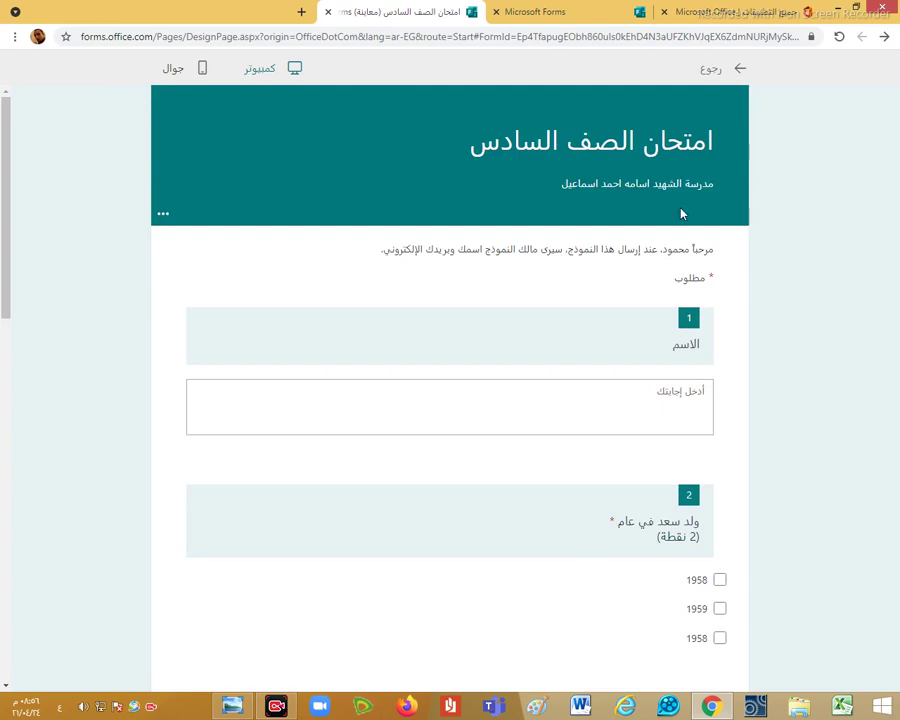
left_click(708, 70)
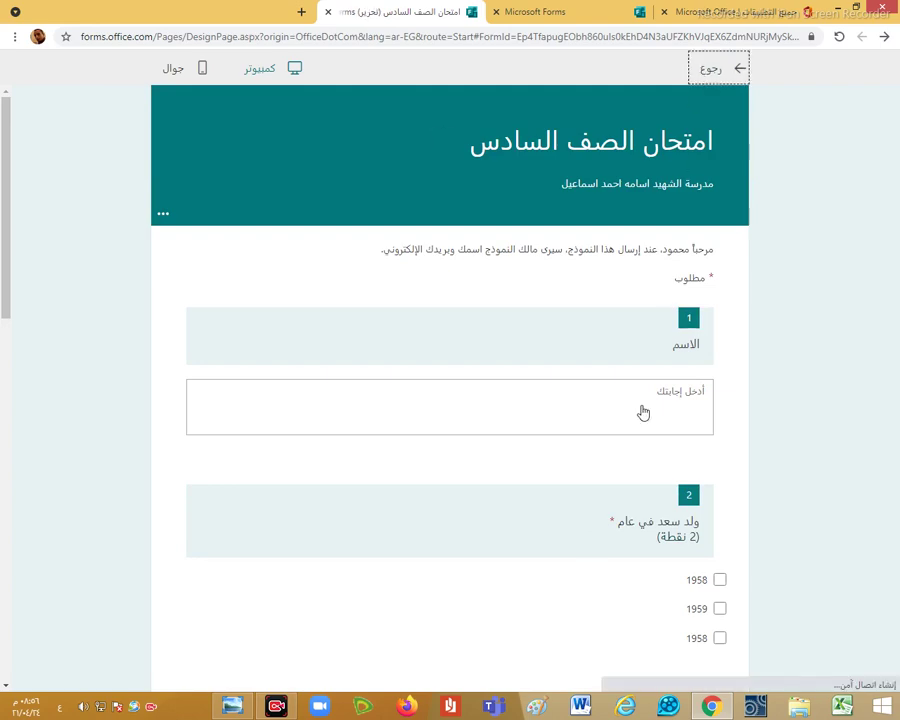
Open the ranking question for editing and look at its additional settings
scroll(620, 455, "down", 5)
scroll(619, 455, "down", 3)
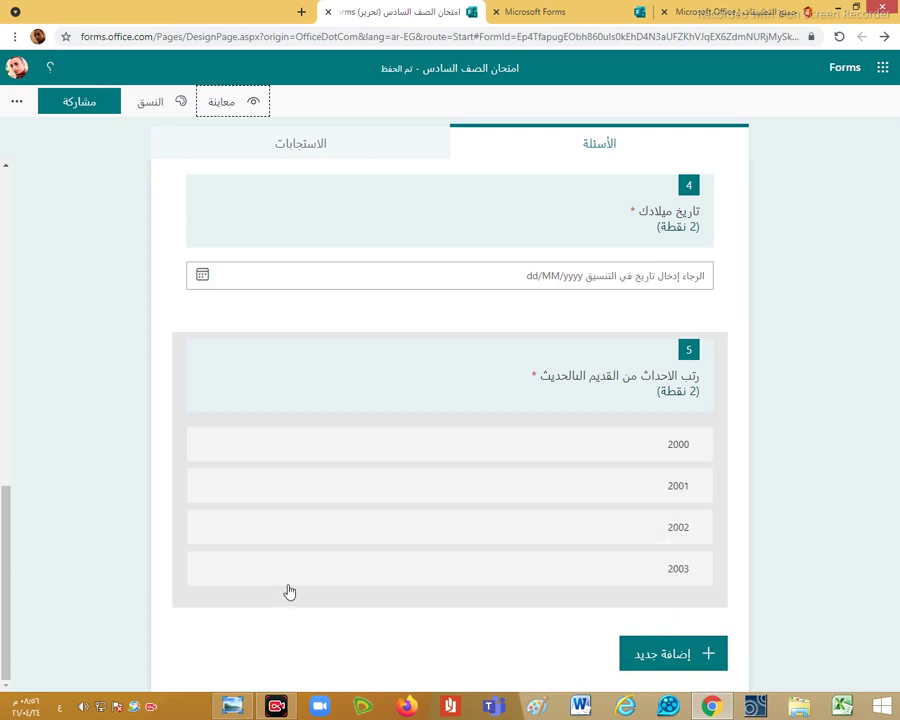
left_click(306, 583)
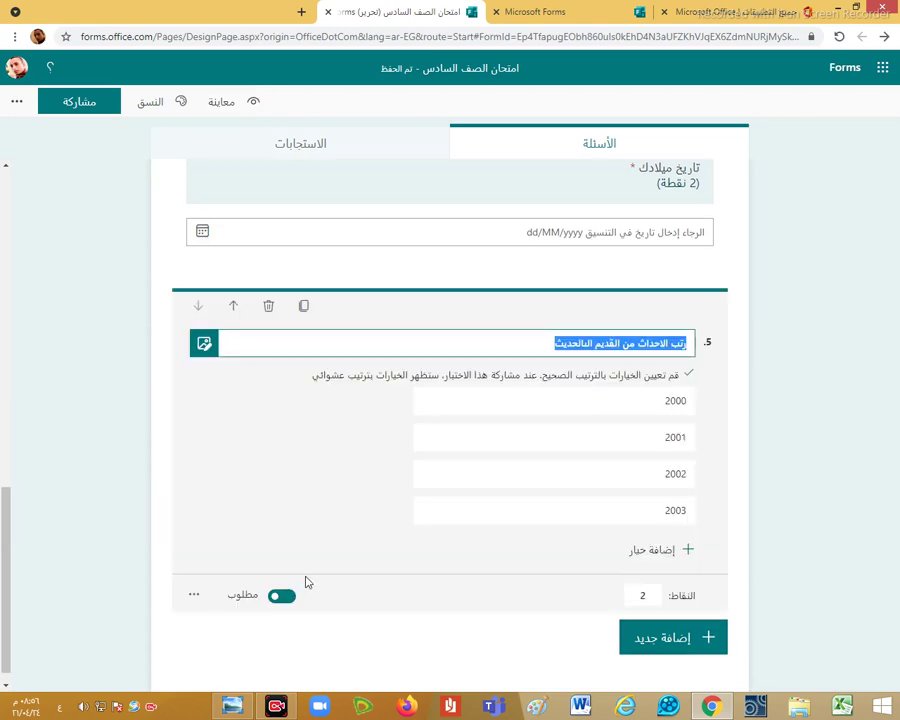
left_click(195, 596)
left_click(518, 636)
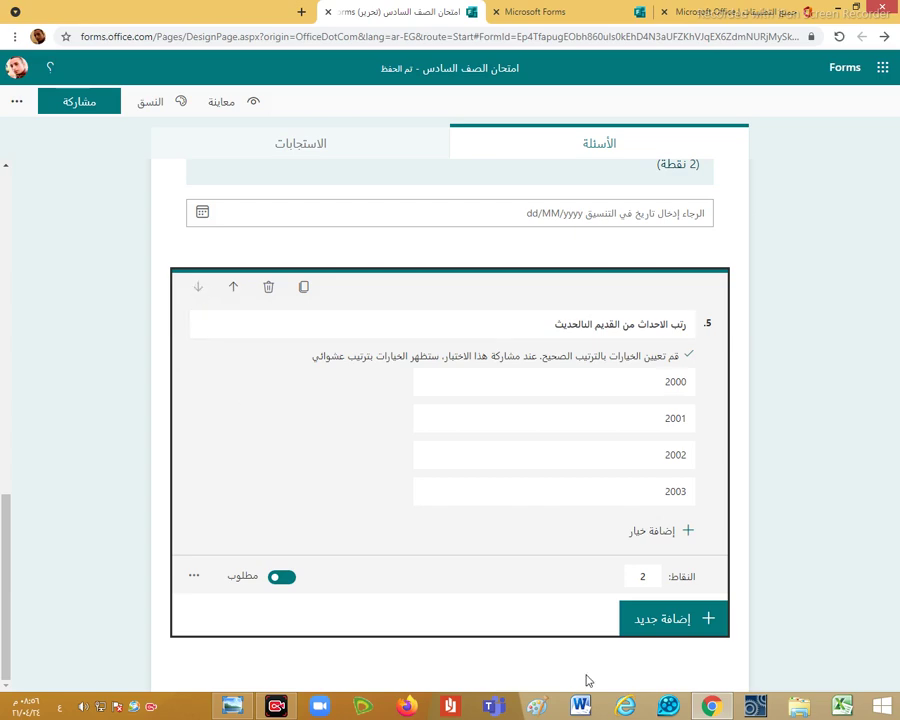
Add a file upload question below the ranking question and agree to creating its OneDrive folder
left_click(640, 636)
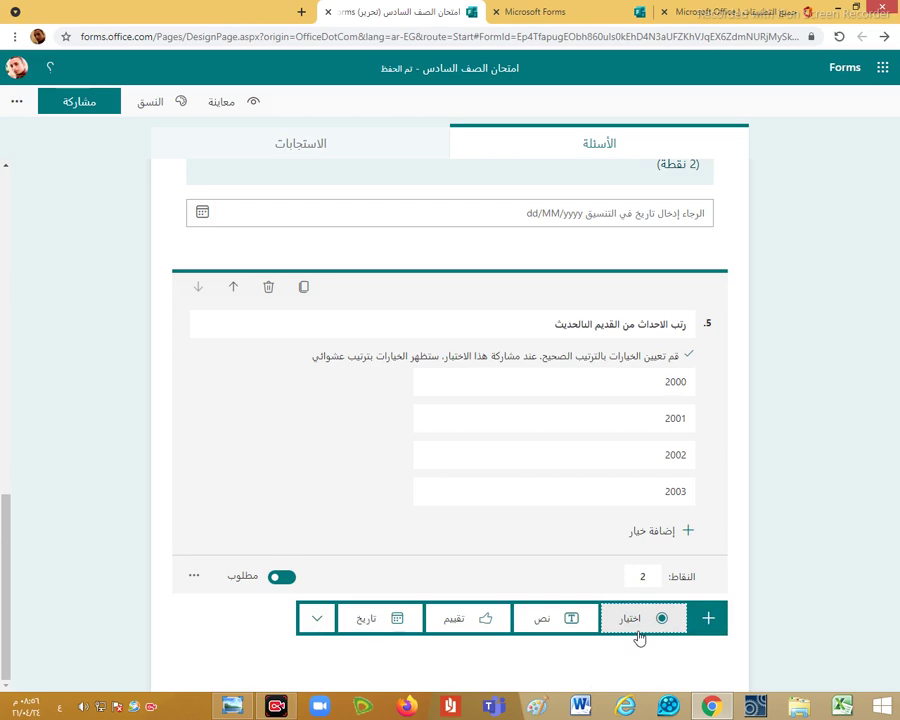
left_click(318, 621)
left_click(318, 610)
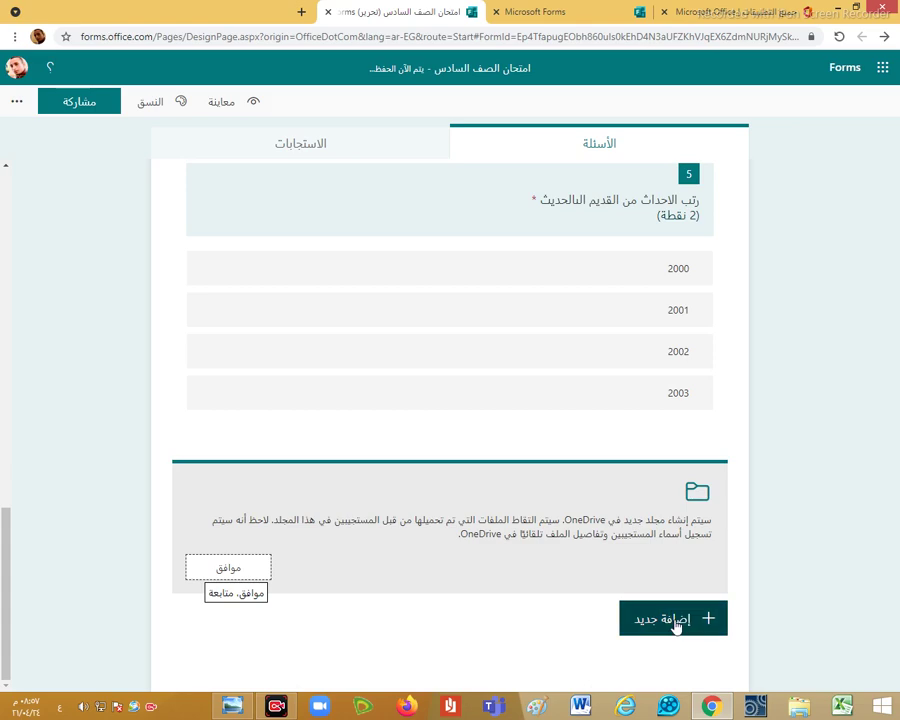
left_click(240, 575)
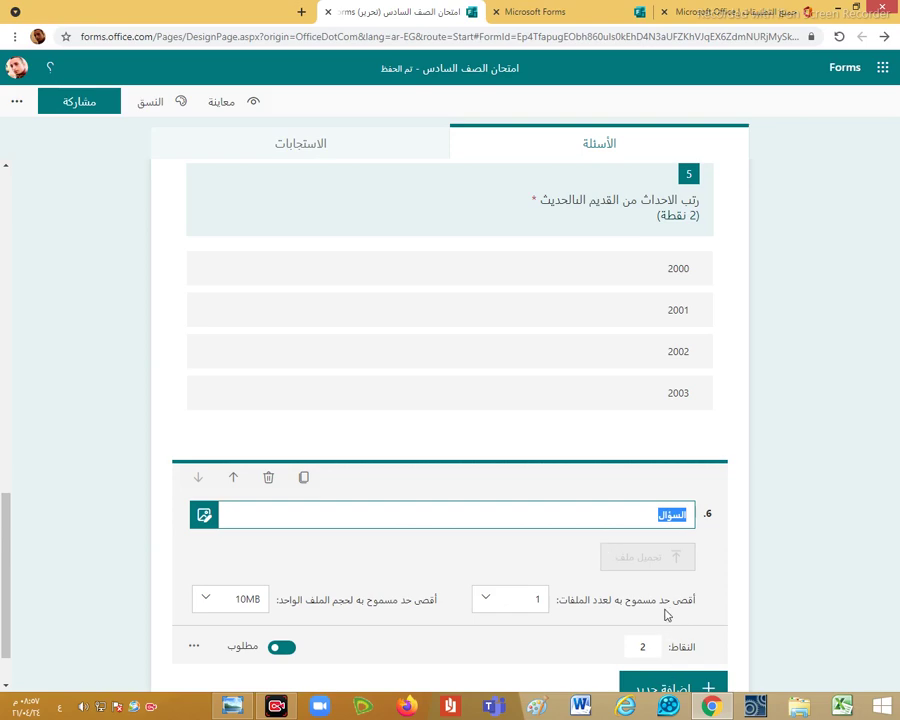
Set the upload question's maximum number of files to 3 and its maximum single file size to 100MB
left_click(489, 601)
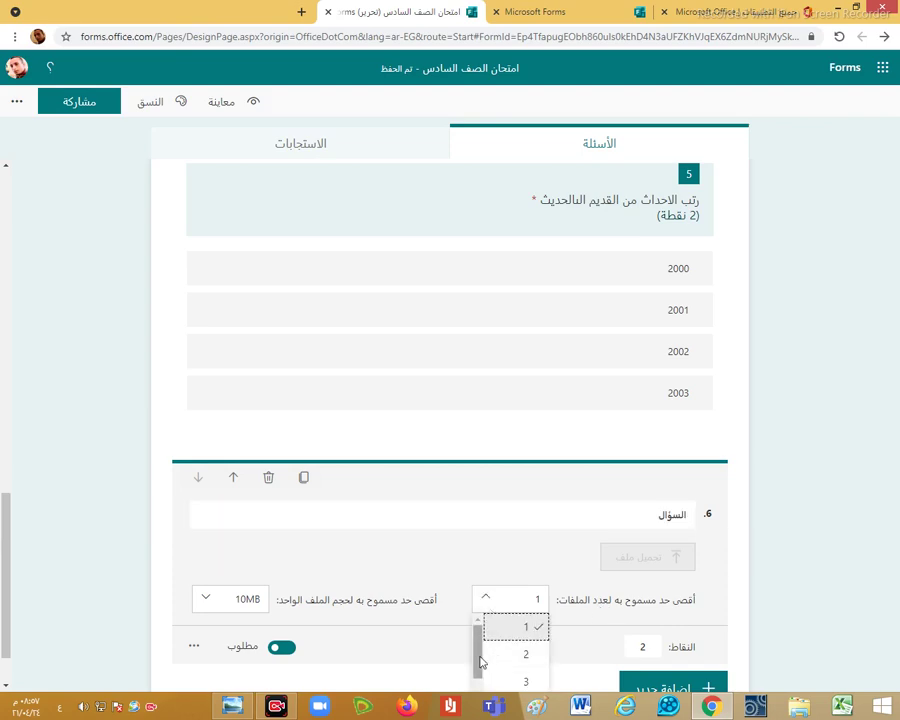
left_click_drag(478, 639, 486, 671)
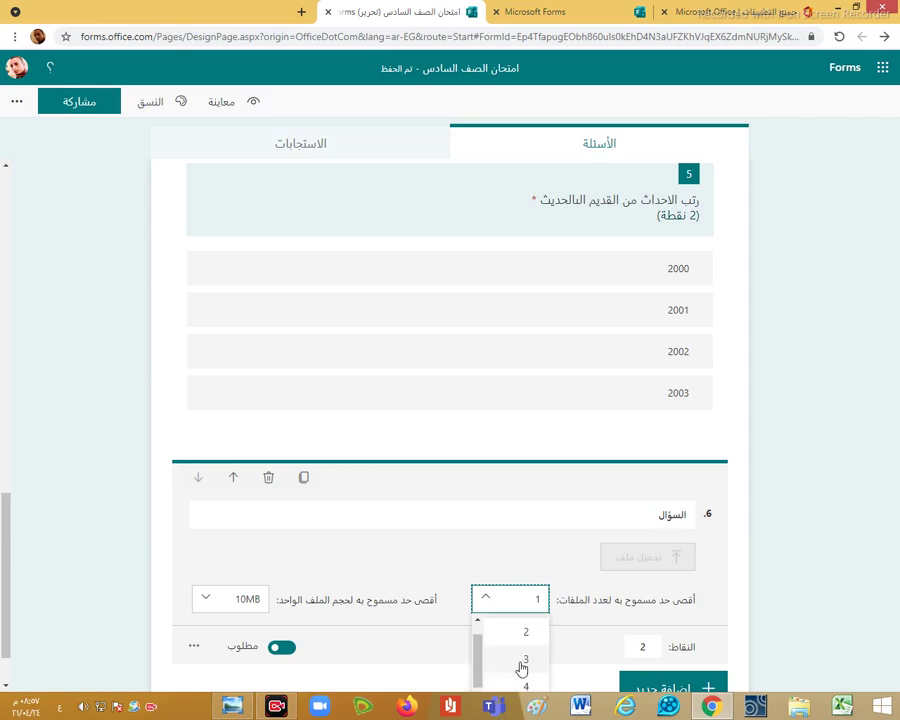
left_click(521, 665)
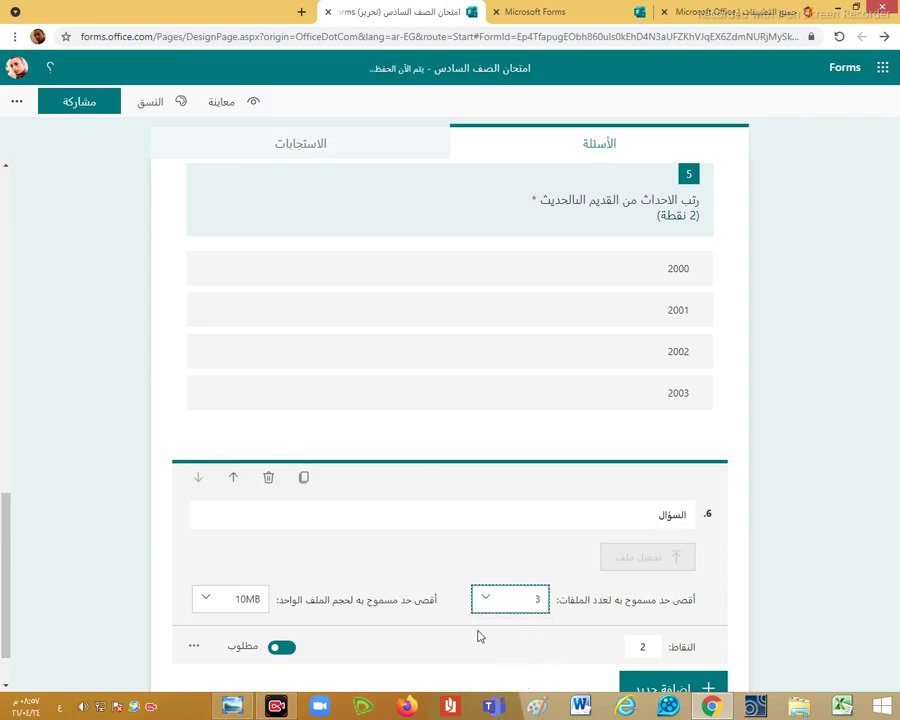
left_click(207, 598)
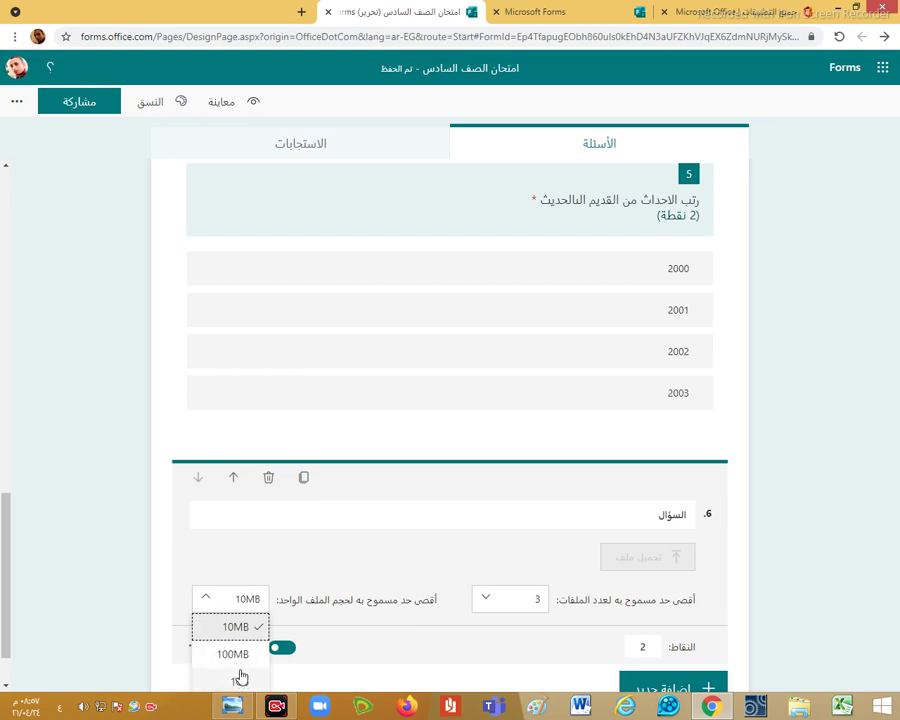
left_click(234, 655)
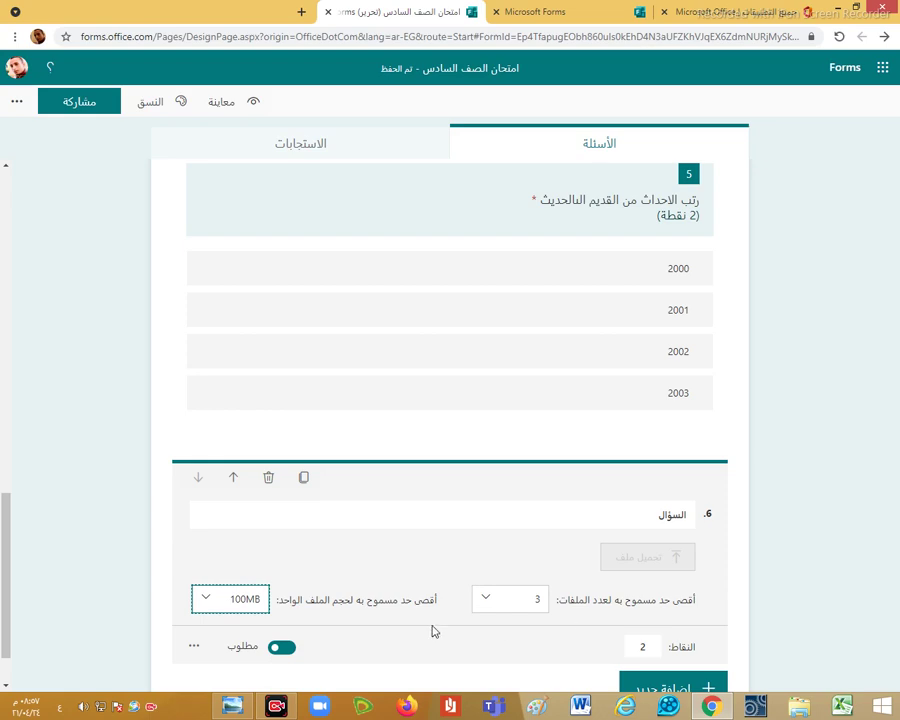
Turn on the file type (نوع الملف) setting for the upload question
left_click(196, 647)
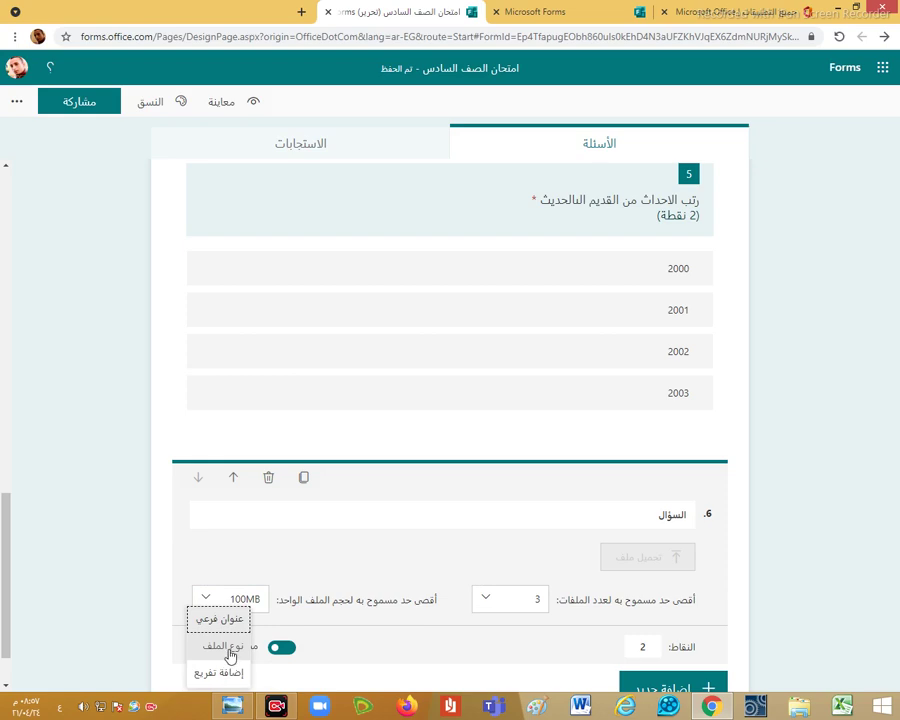
left_click(228, 648)
scroll(598, 538, "down", 2)
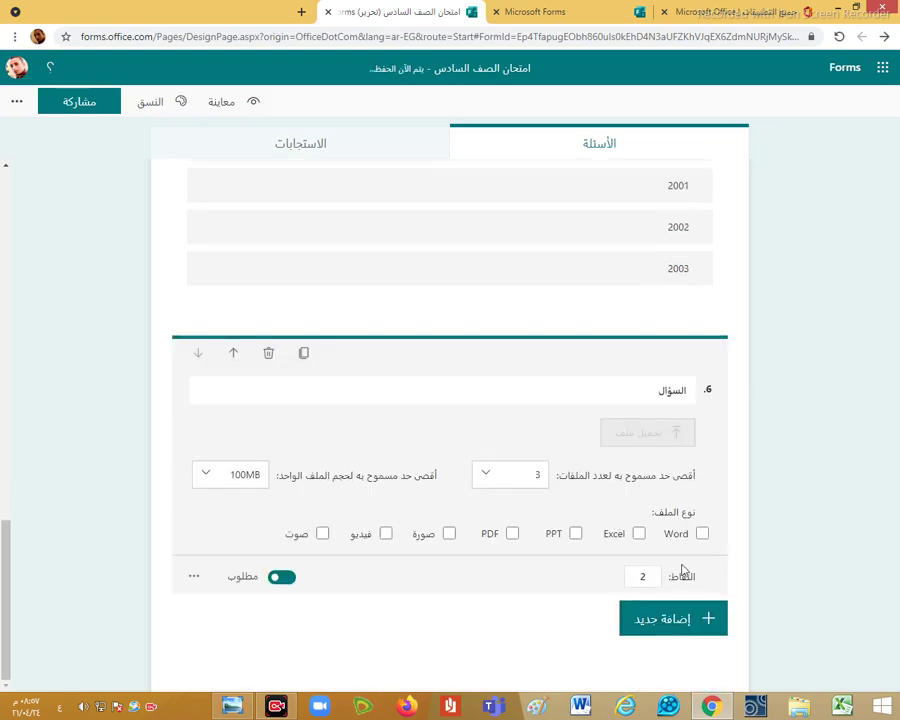
Try allowing PDF, video (فيديو) and audio (صوت) files for the upload question, and clear all three types again
left_click(512, 535)
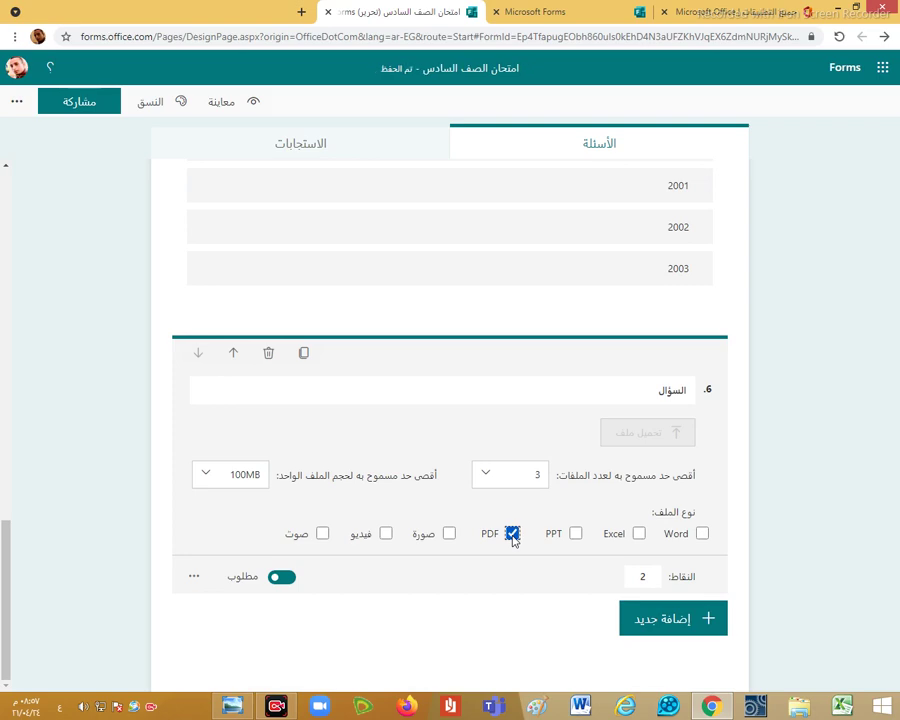
left_click(386, 534)
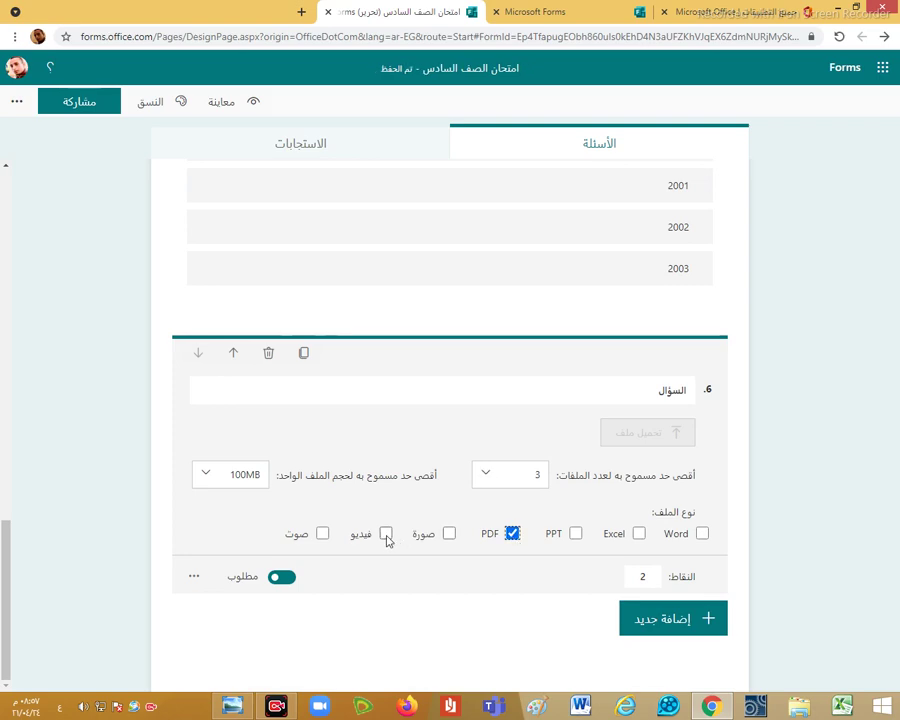
left_click(322, 534)
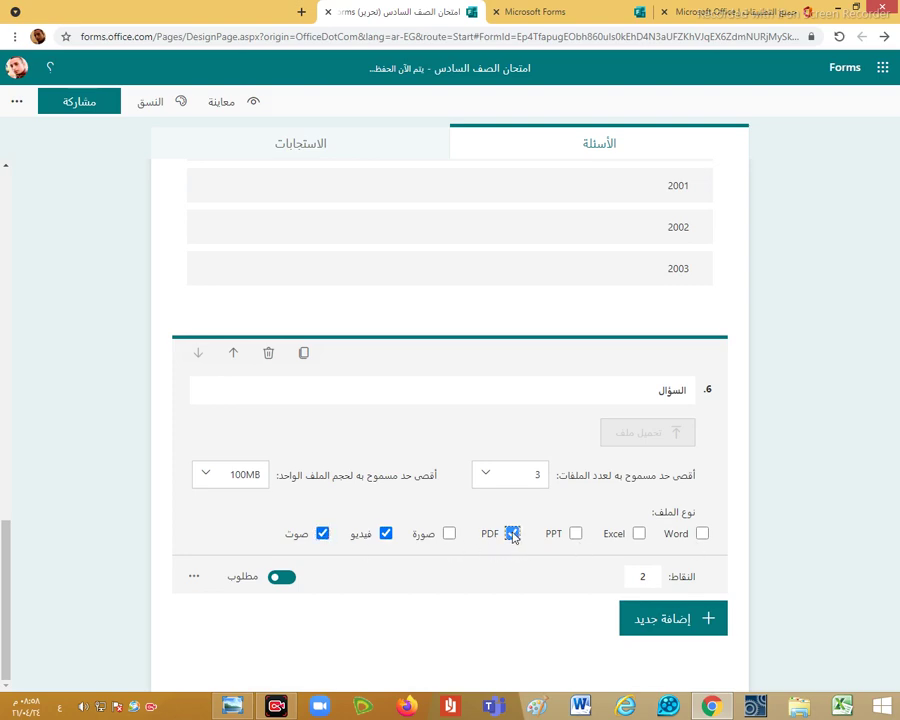
left_click(512, 533)
left_click(386, 533)
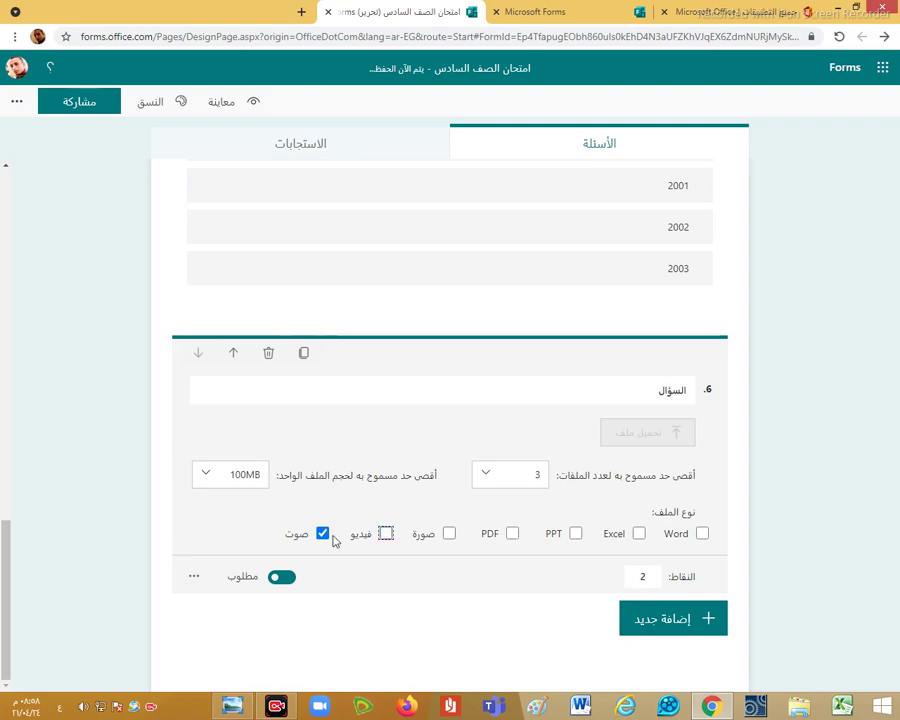
left_click(322, 533)
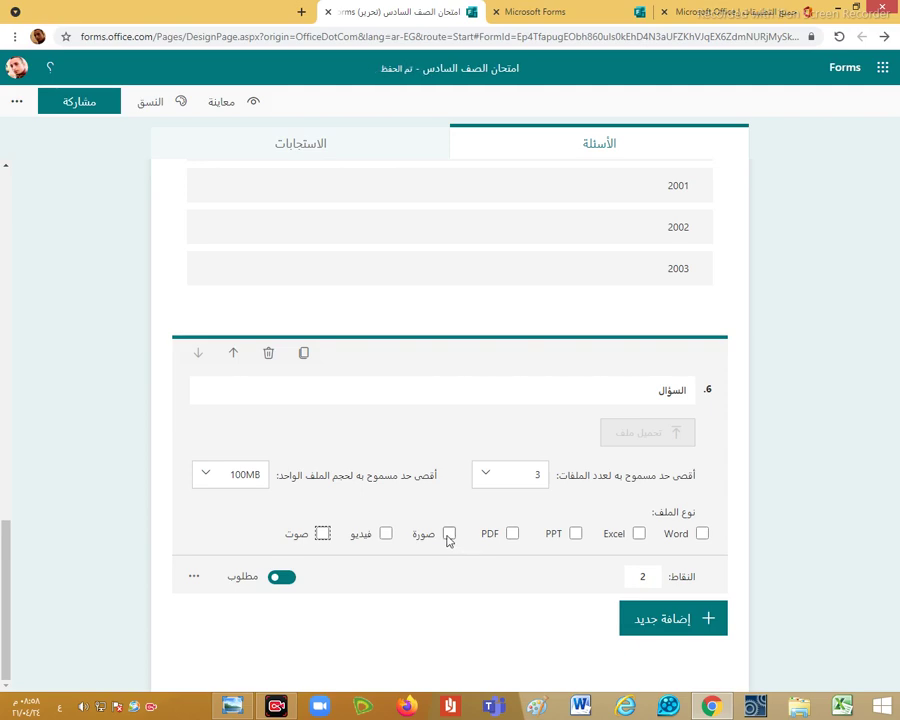
Restrict the upload question to PDF files, check its upload limits in preview, and return to editing
left_click(512, 533)
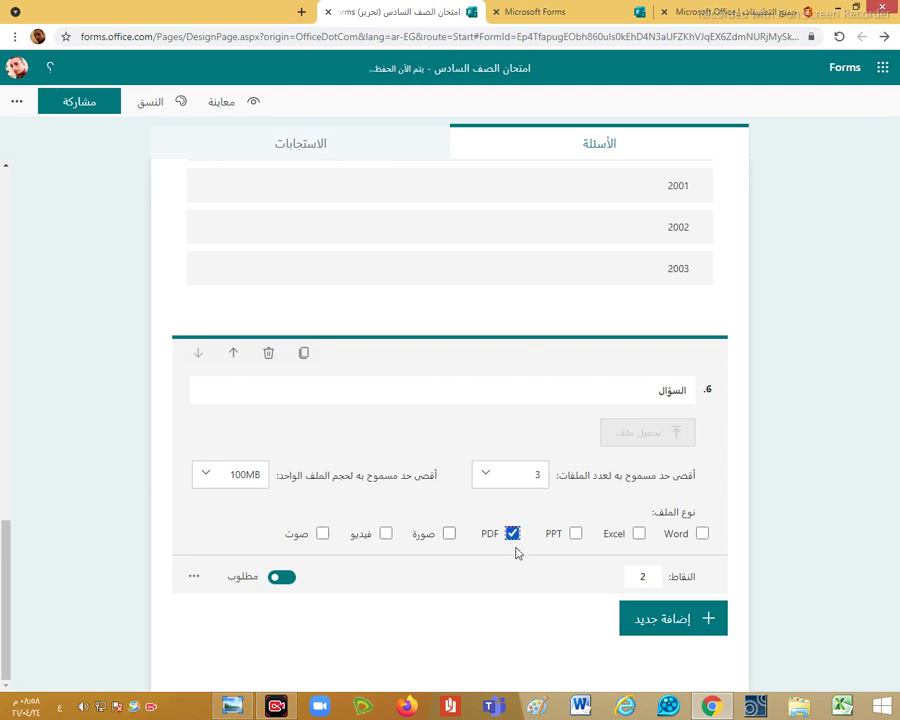
scroll(530, 570, "up", 5)
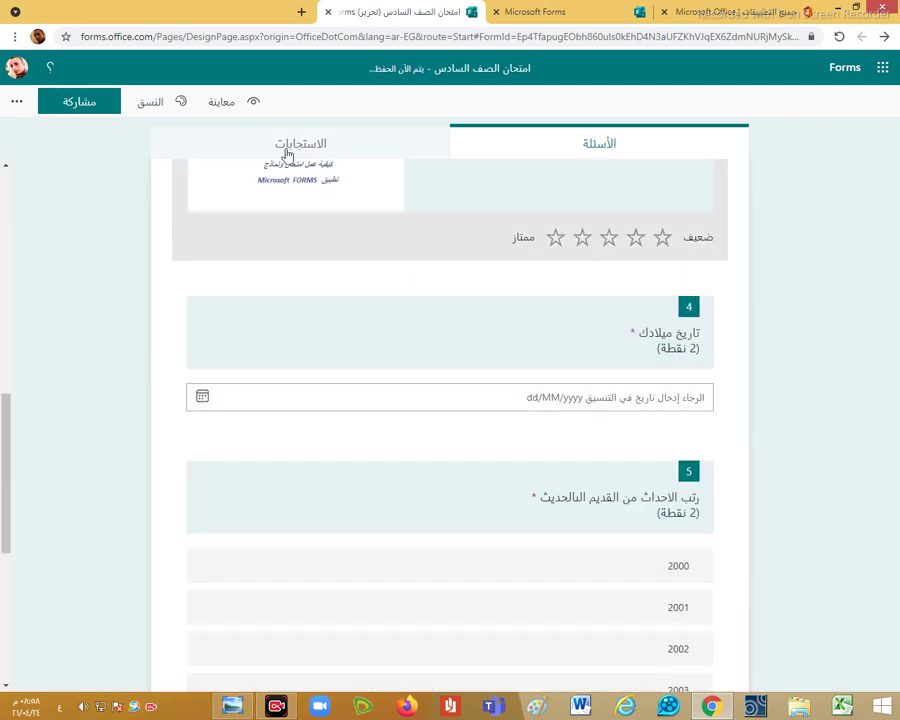
left_click(232, 104)
scroll(430, 391, "down", 10)
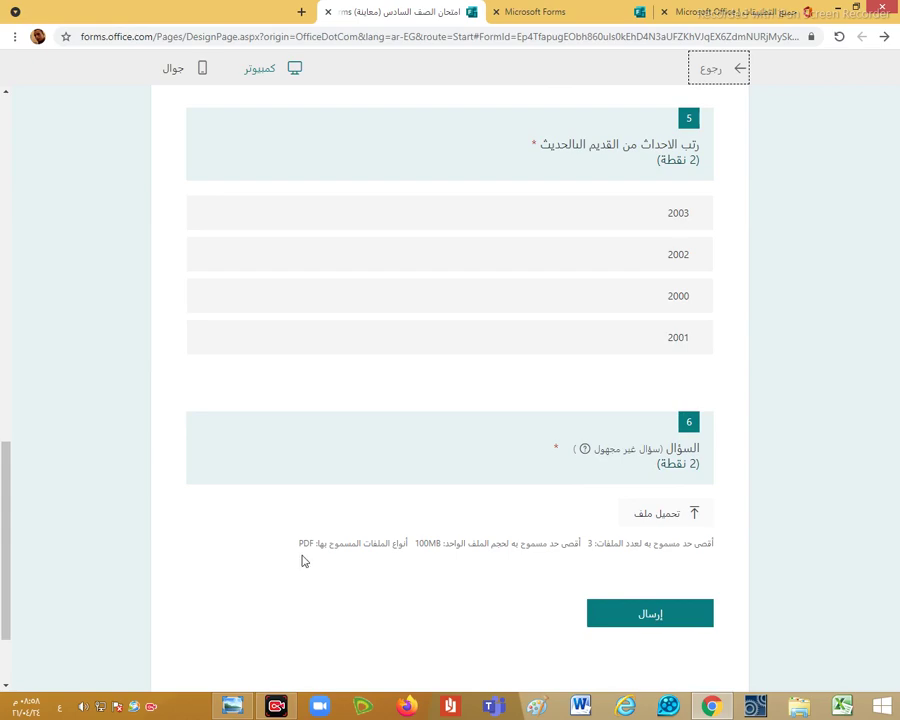
left_click(707, 79)
Clear the PDF restriction on the upload question and check its allowed file types in preview
scroll(486, 534, "down", 15)
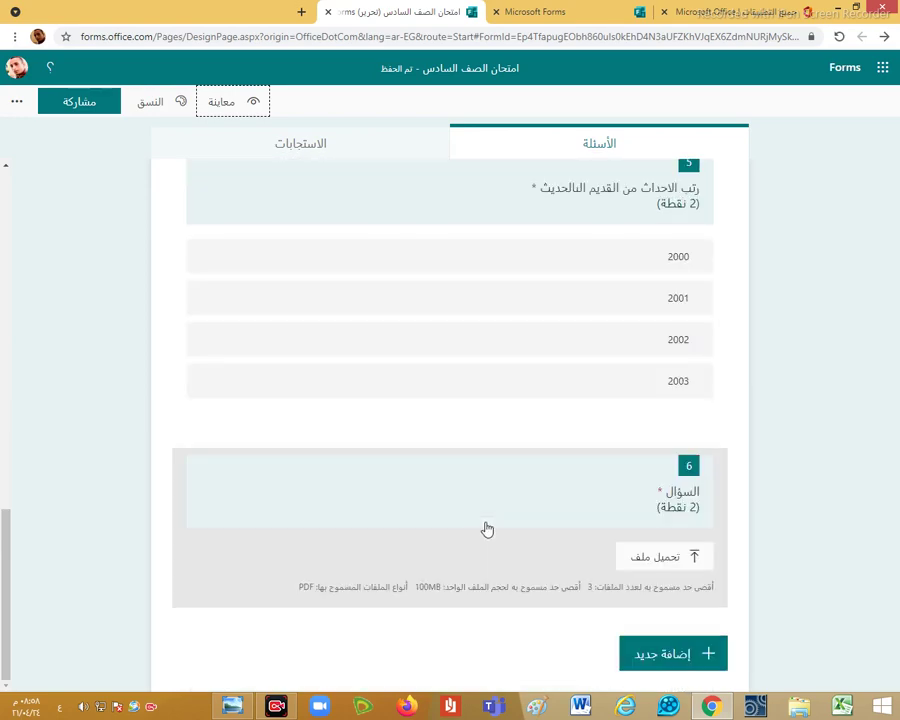
left_click(558, 587)
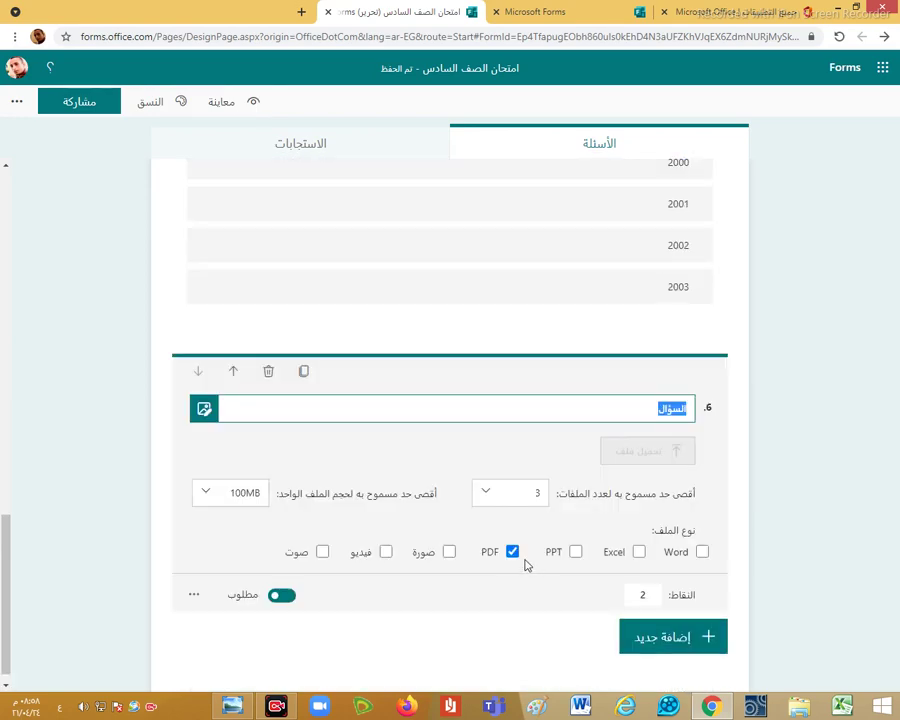
left_click(512, 551)
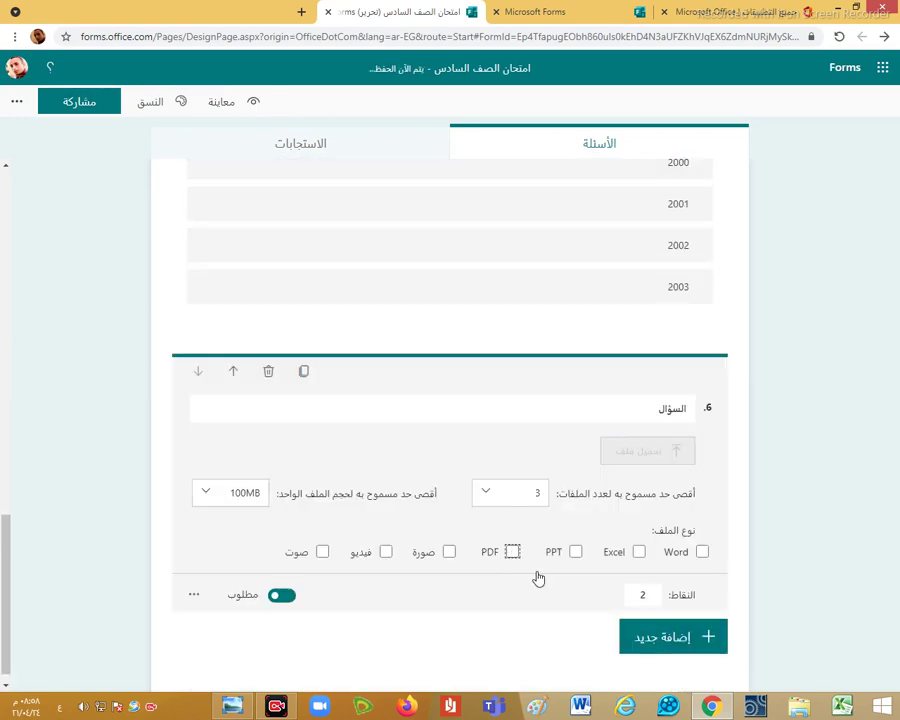
left_click(237, 100)
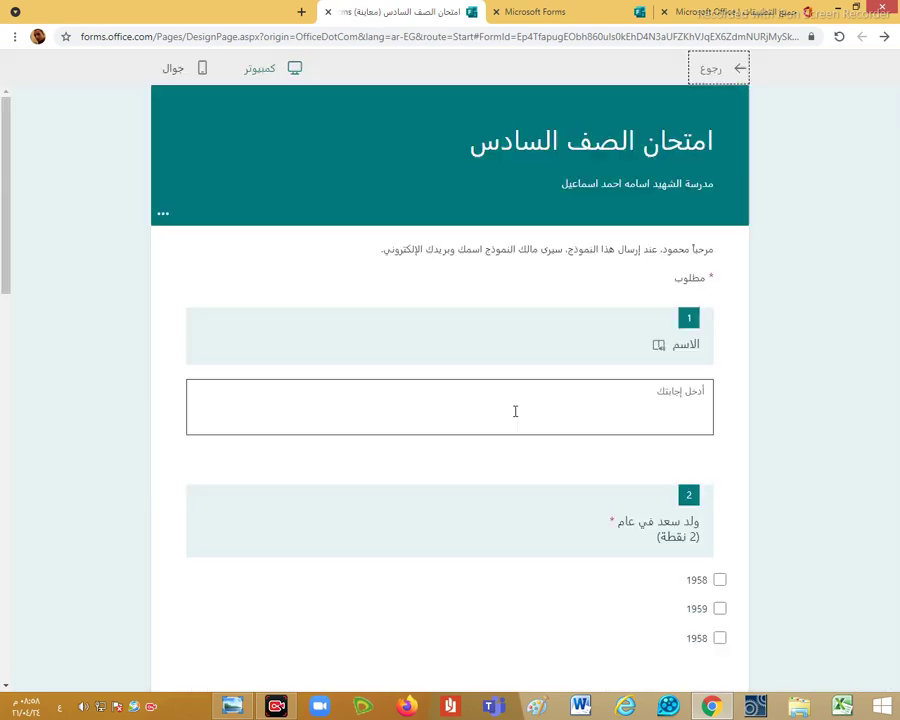
scroll(512, 412, "down", 20)
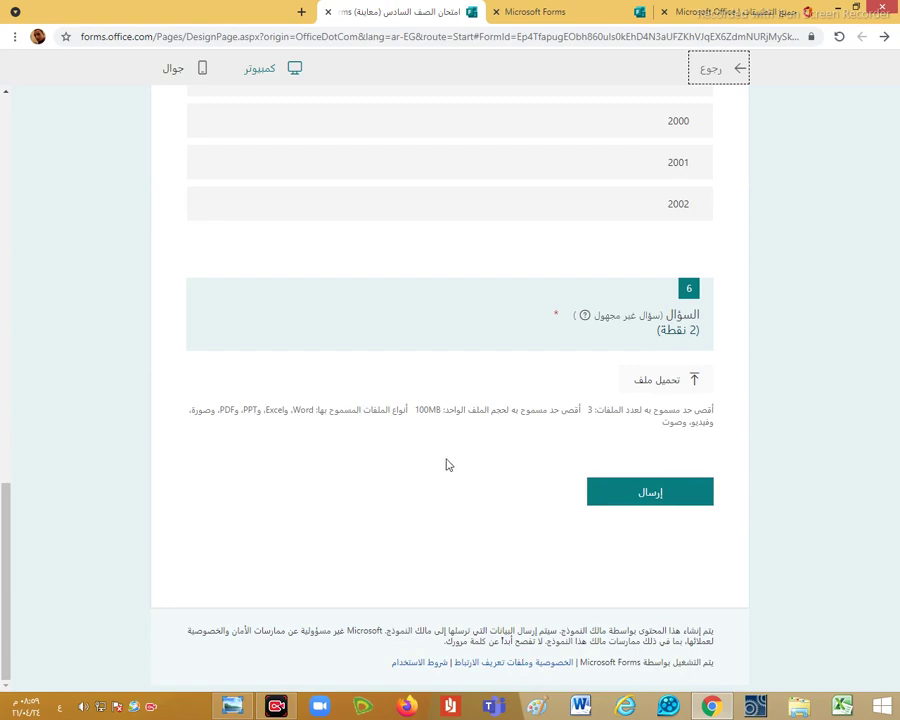
Return to editing and add a Likert (ليكرت) question after the file upload question
scroll(446, 464, "up", 3)
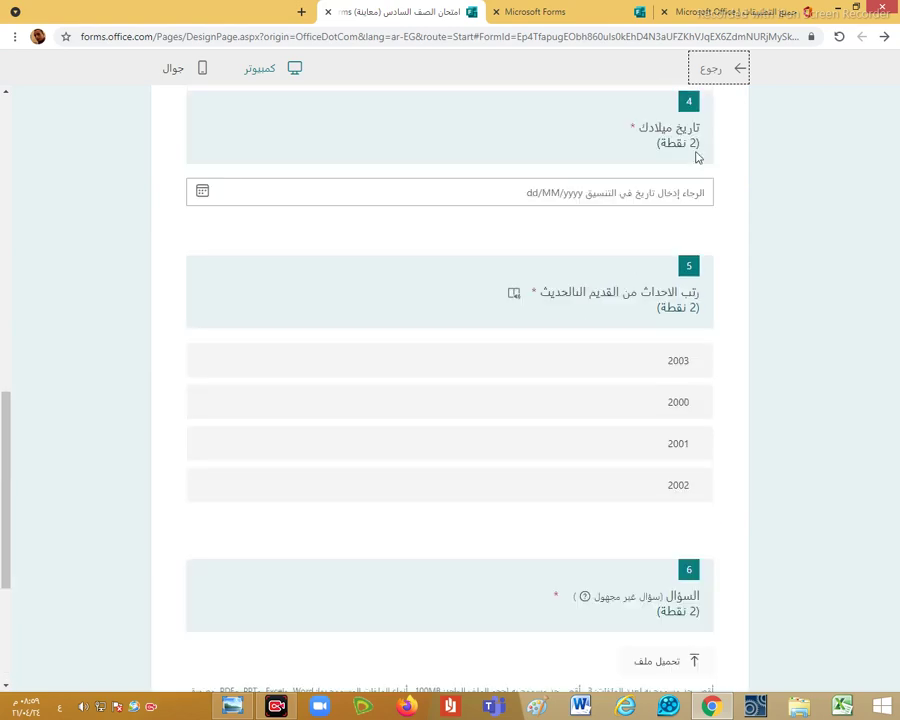
left_click(720, 70)
scroll(542, 460, "down", 6)
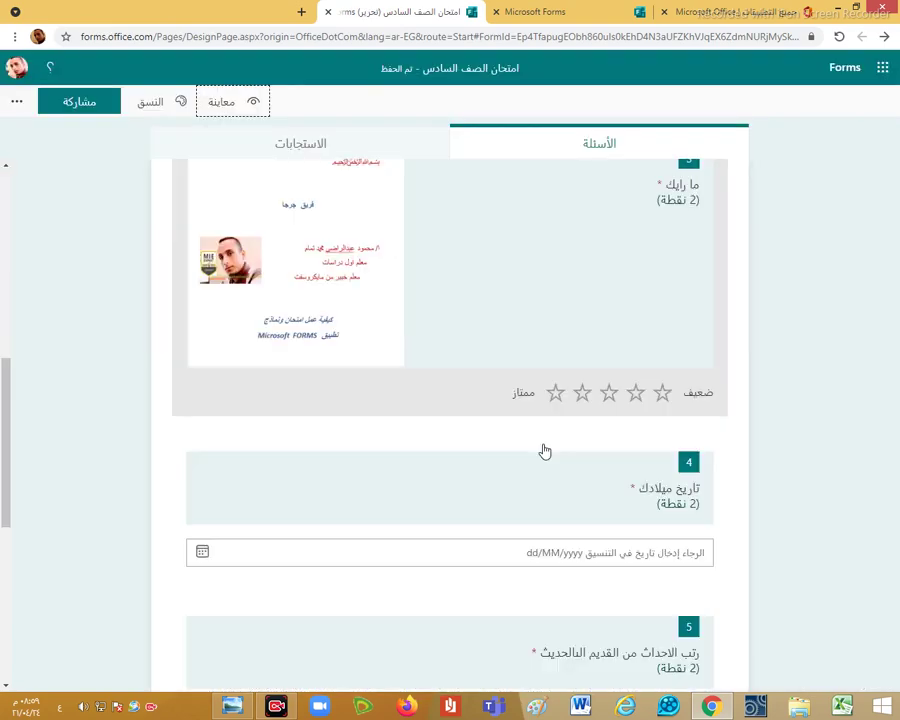
scroll(543, 448, "down", 5)
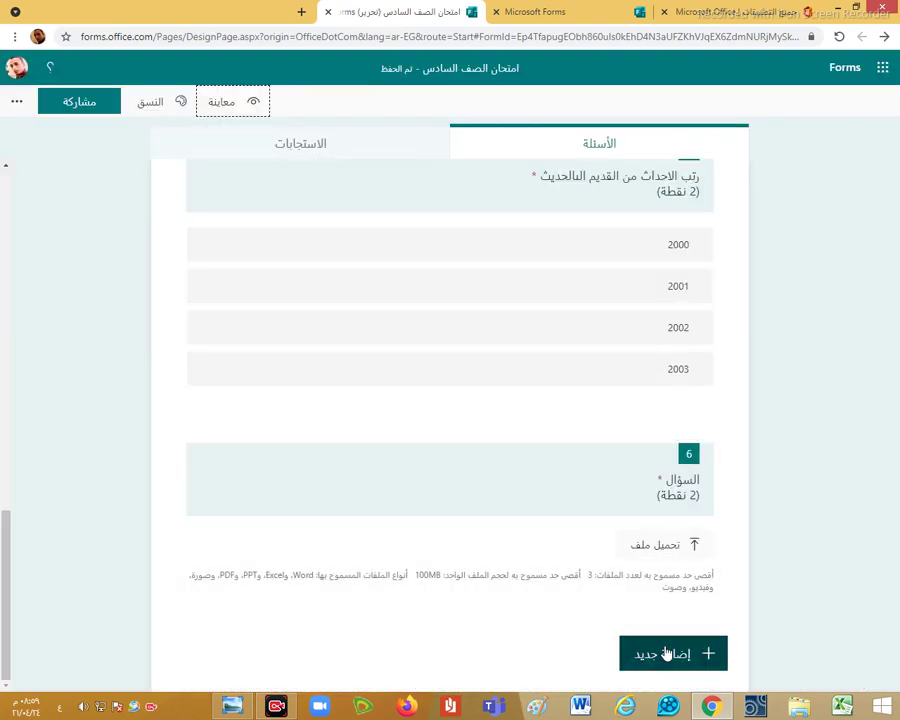
left_click(667, 653)
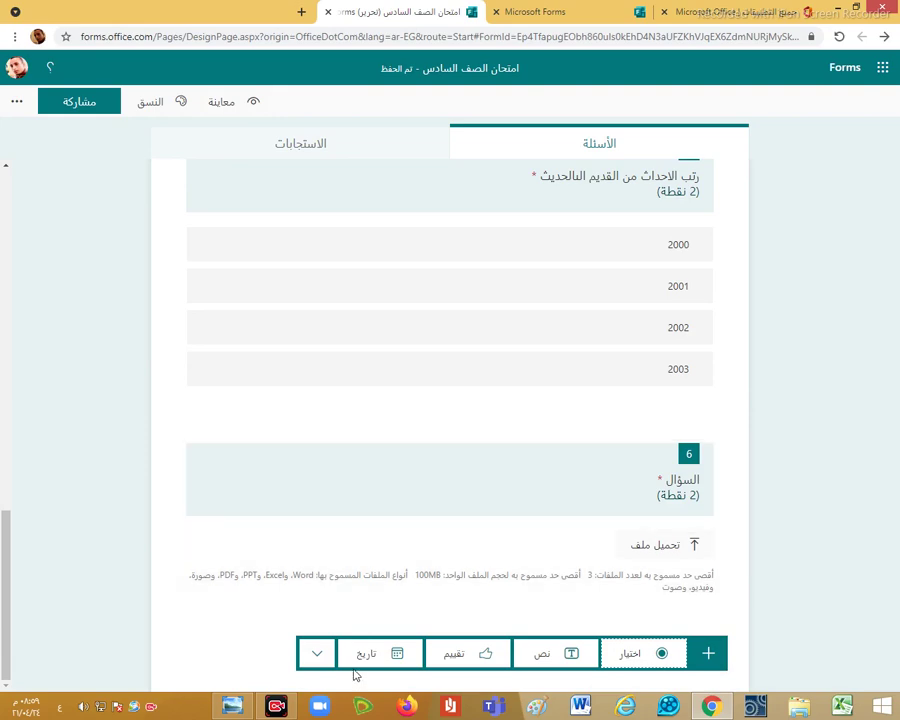
left_click(316, 653)
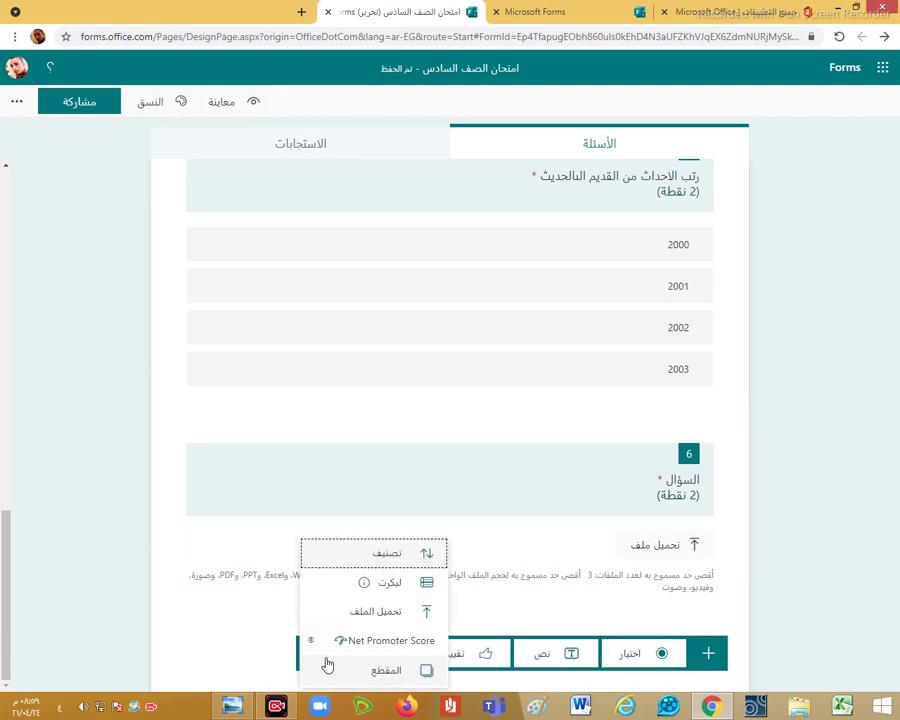
left_click(403, 591)
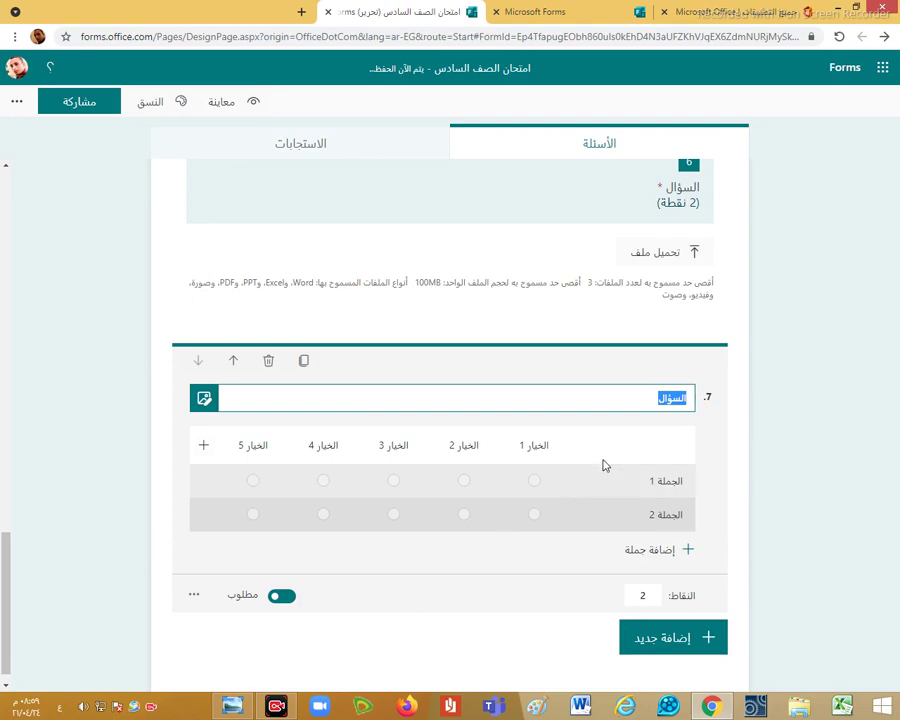
Title the Likert question "ضع او خطا" and set its first statement to "مناخ مصر معتدل"
type("ضع او خطا")
left_click(661, 483)
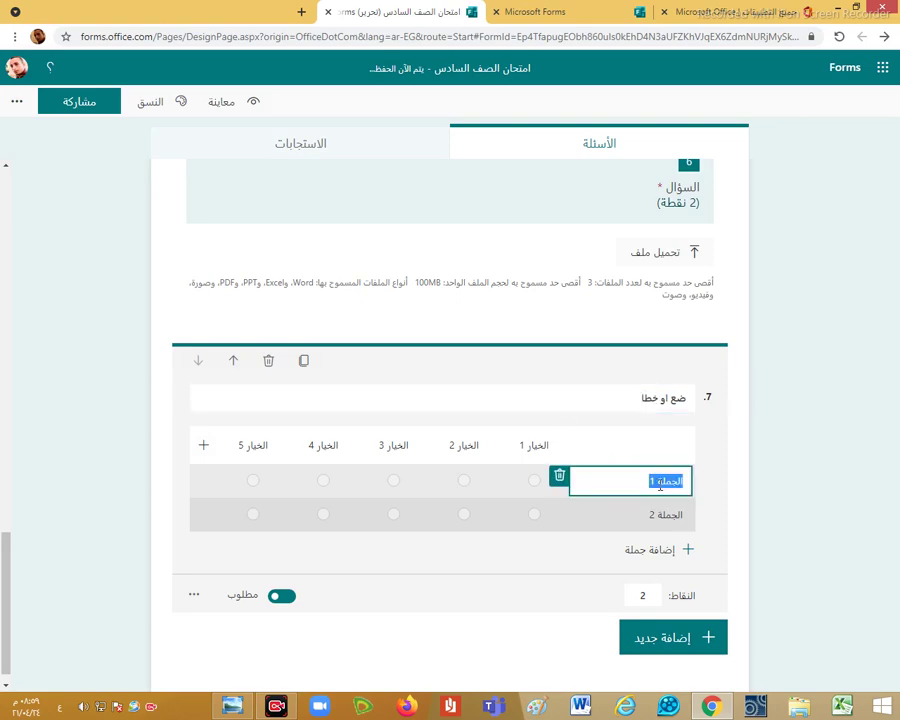
type("صا")
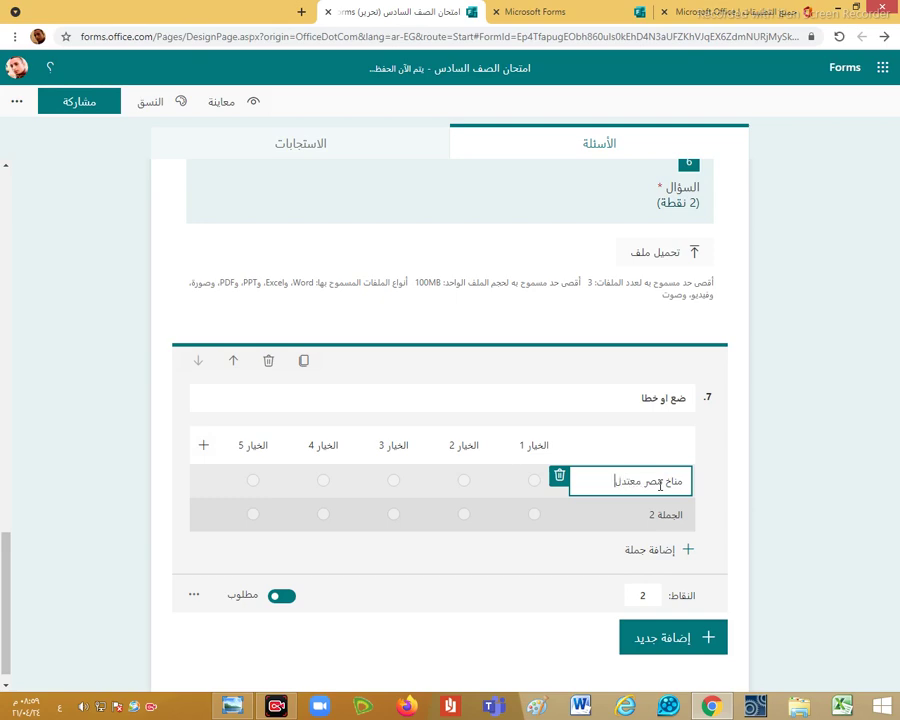
Name the first two options of the Likert question "صح" and "خطا"
left_click(531, 446)
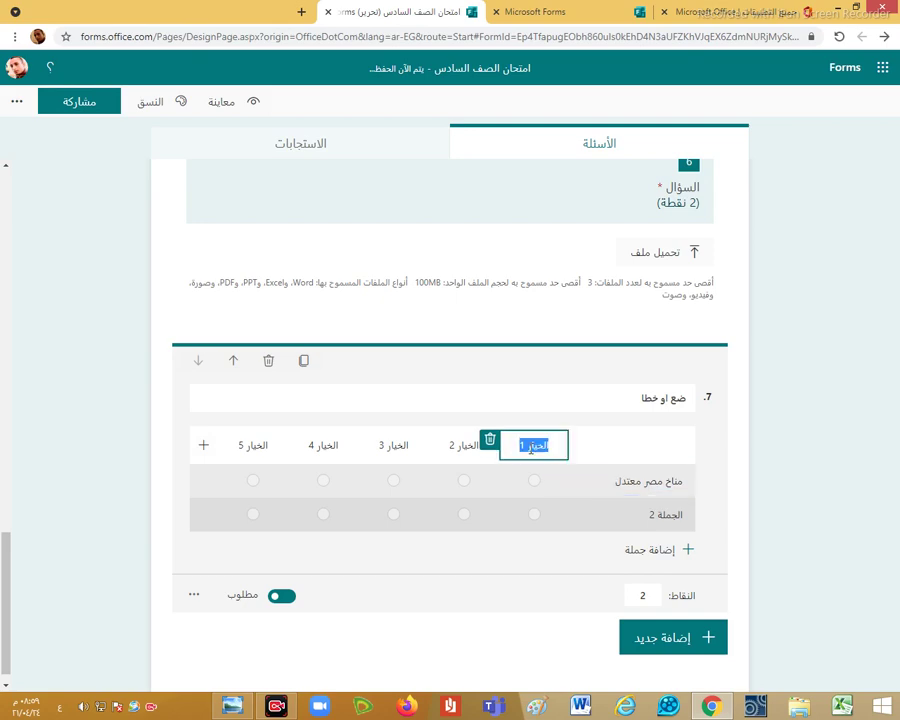
type("صح")
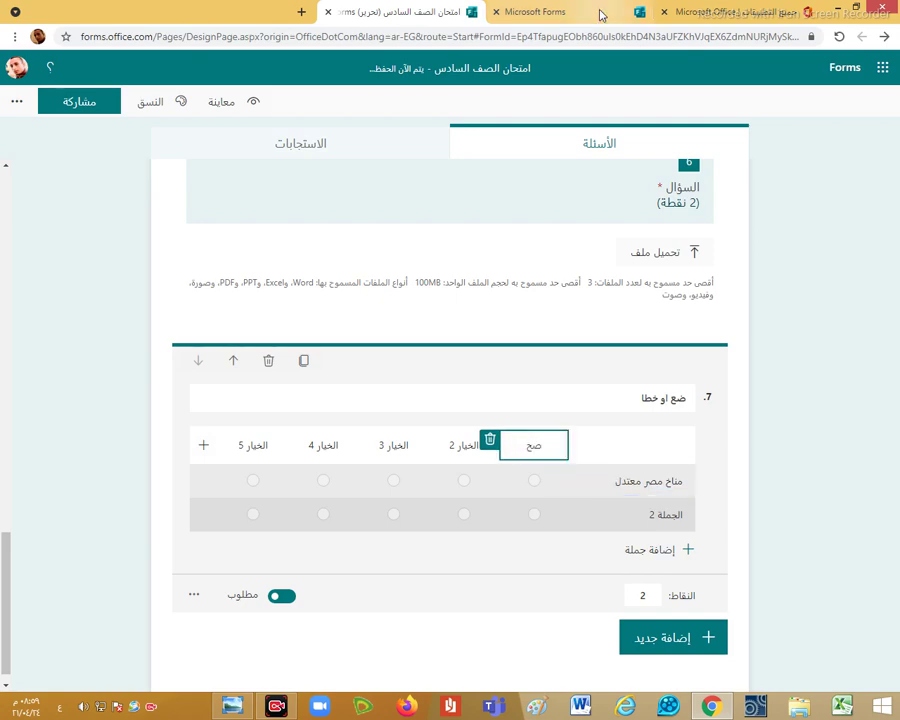
left_click(449, 448)
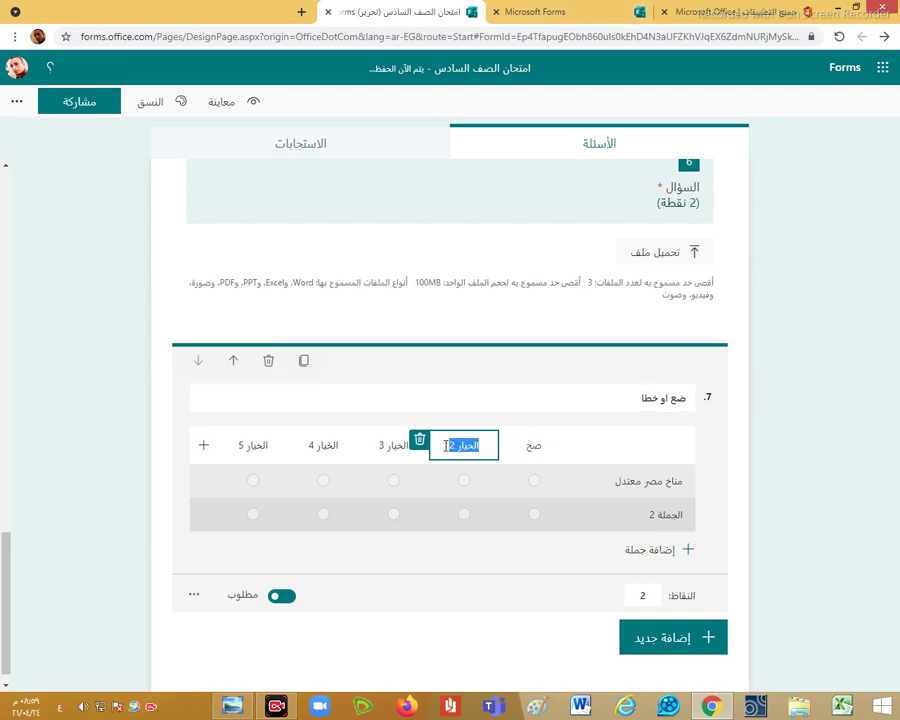
type("خ")
key("BackSpace")
key("BackSpace")
type("خطا")
Delete options 3, 4 and 5 from the Likert question, keeping only "صح" and "خطا"
left_click(394, 445)
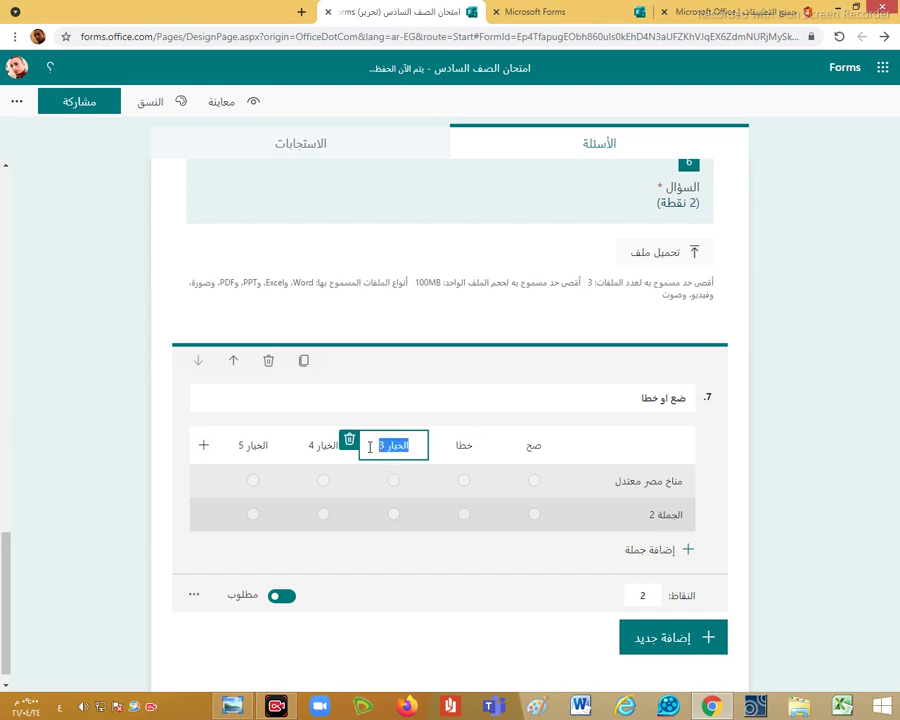
left_click(349, 440)
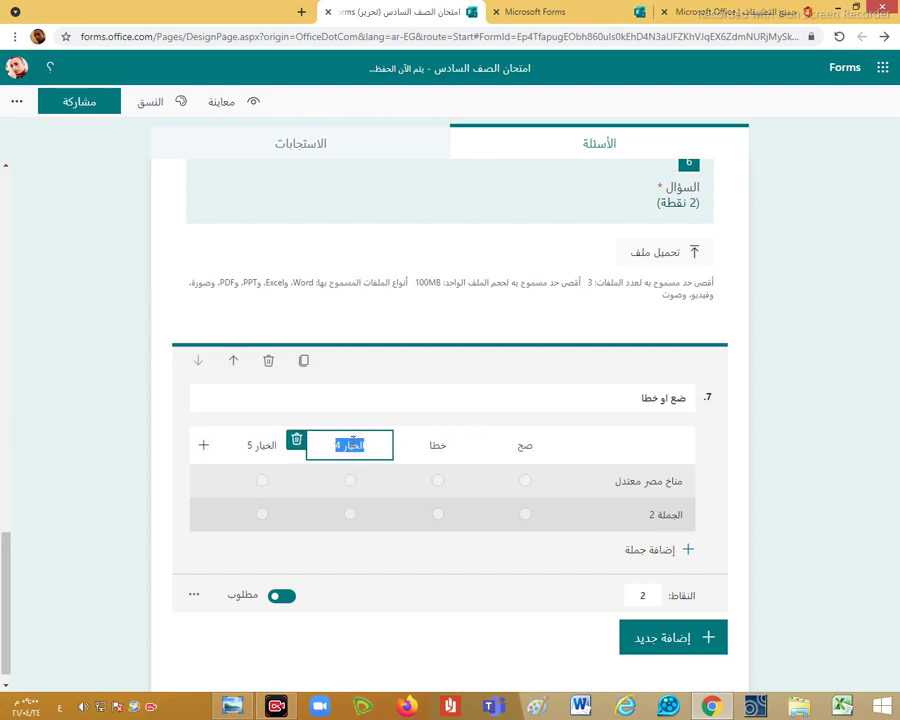
left_click(297, 441)
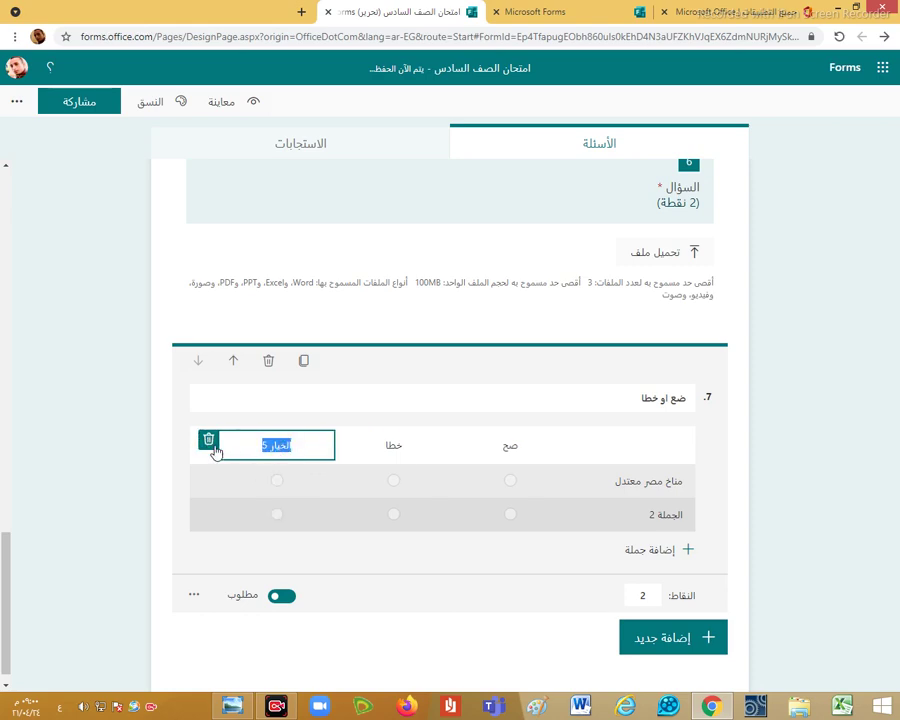
left_click(209, 441)
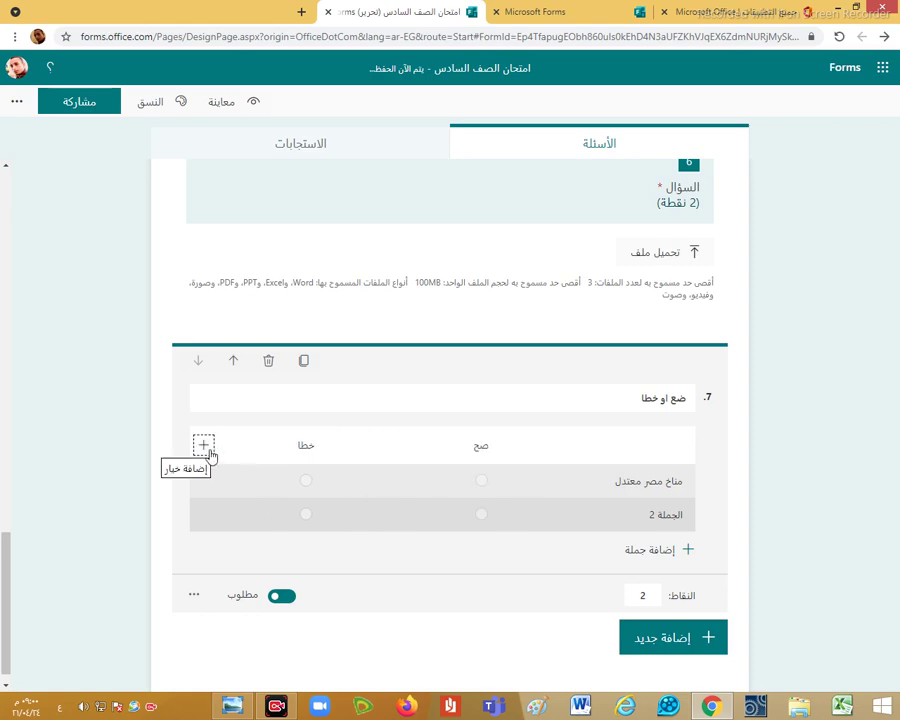
Try adding a third option column to the Likert question and remove it again
left_click(205, 451)
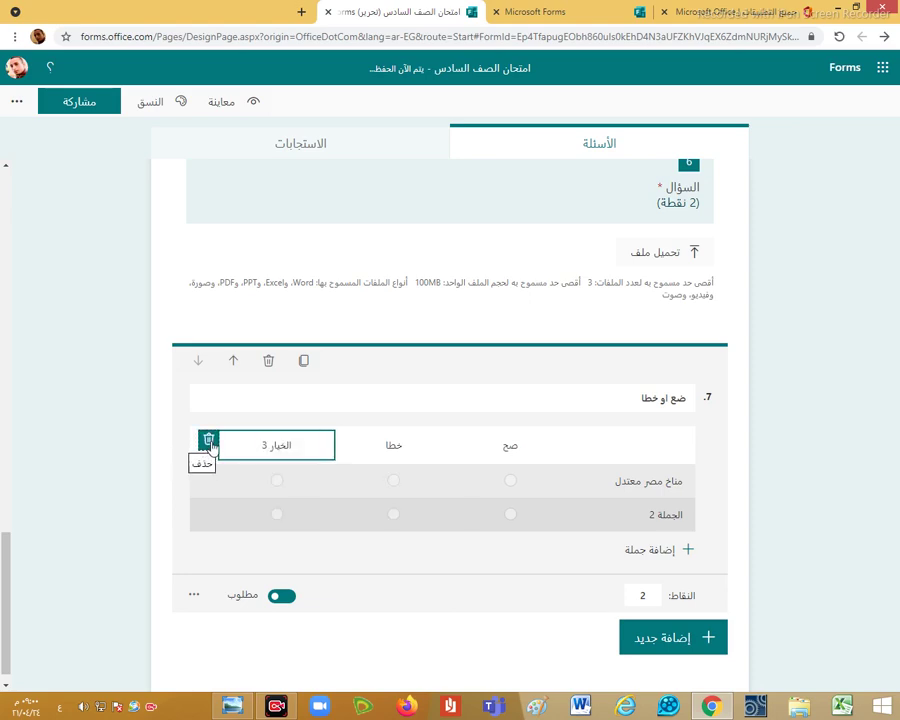
left_click(209, 441)
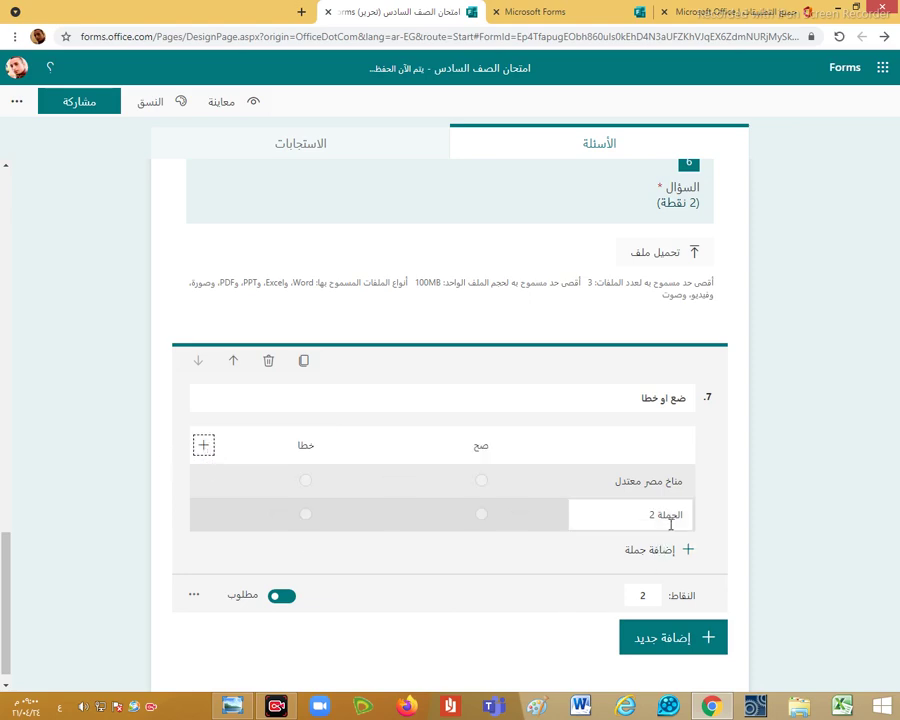
left_click(194, 594)
left_click(483, 644)
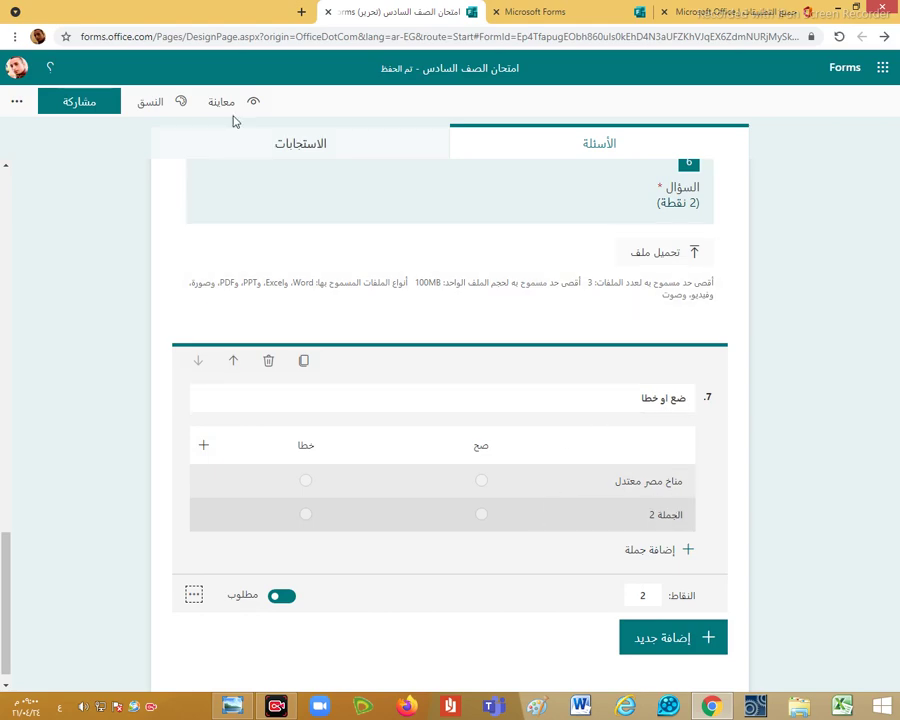
Preview the quiz, test the "صح" and "خطا" answers for both Likert statements, and return to editing
left_click(228, 104)
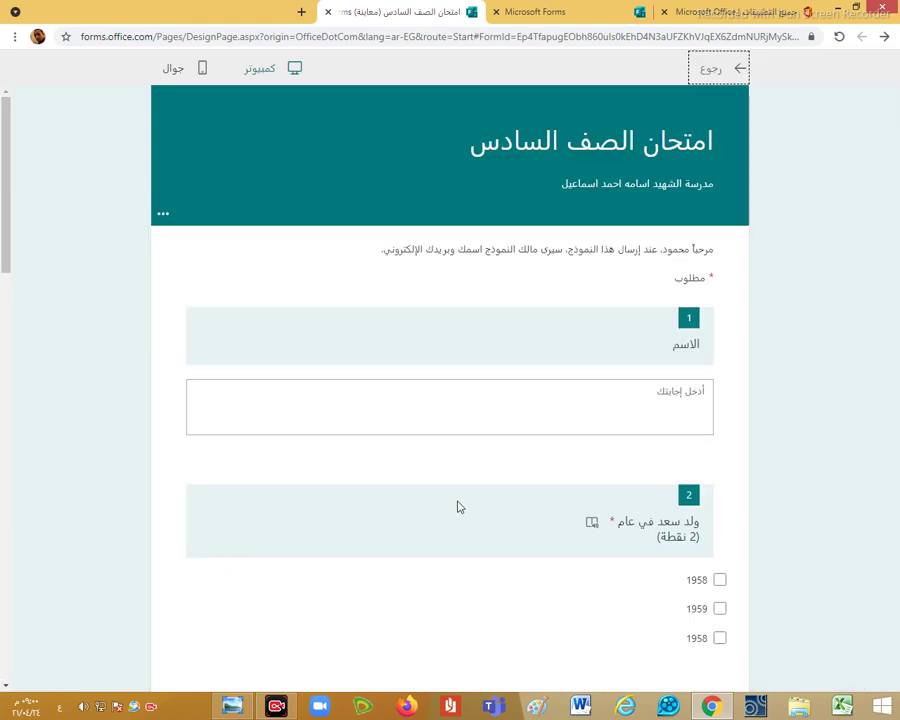
scroll(455, 500, "down", 10)
scroll(450, 494, "down", 5)
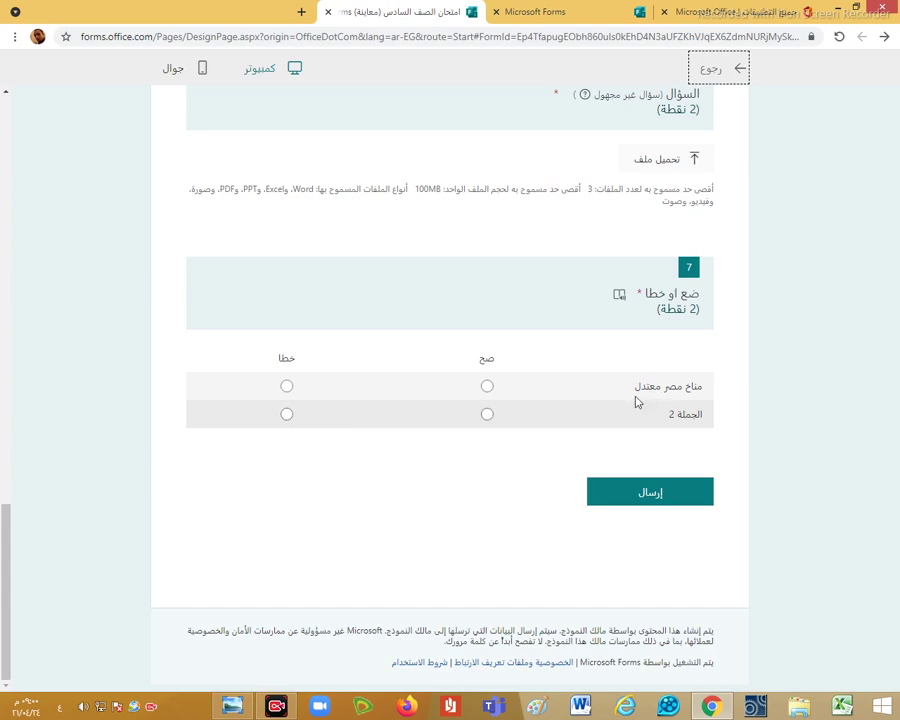
left_click(487, 386)
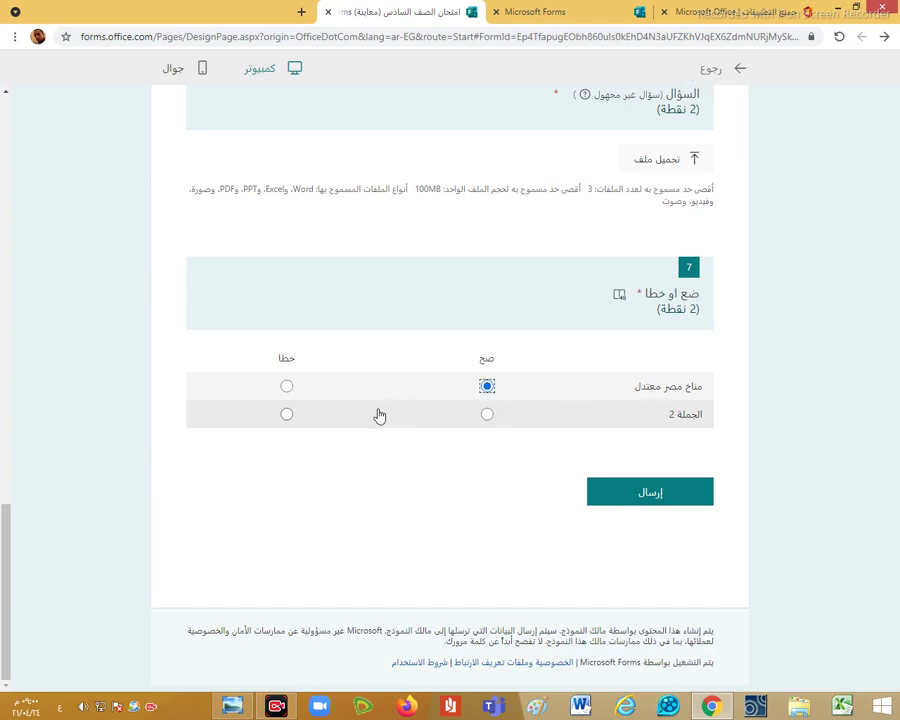
left_click(287, 388)
left_click(487, 414)
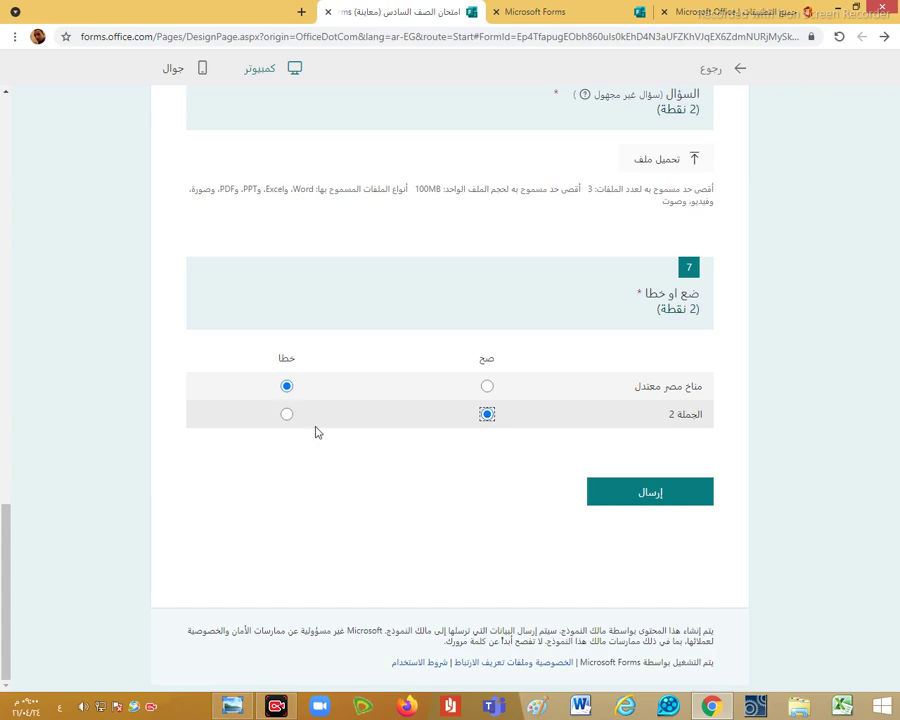
left_click(287, 414)
scroll(450, 536, "up", 2)
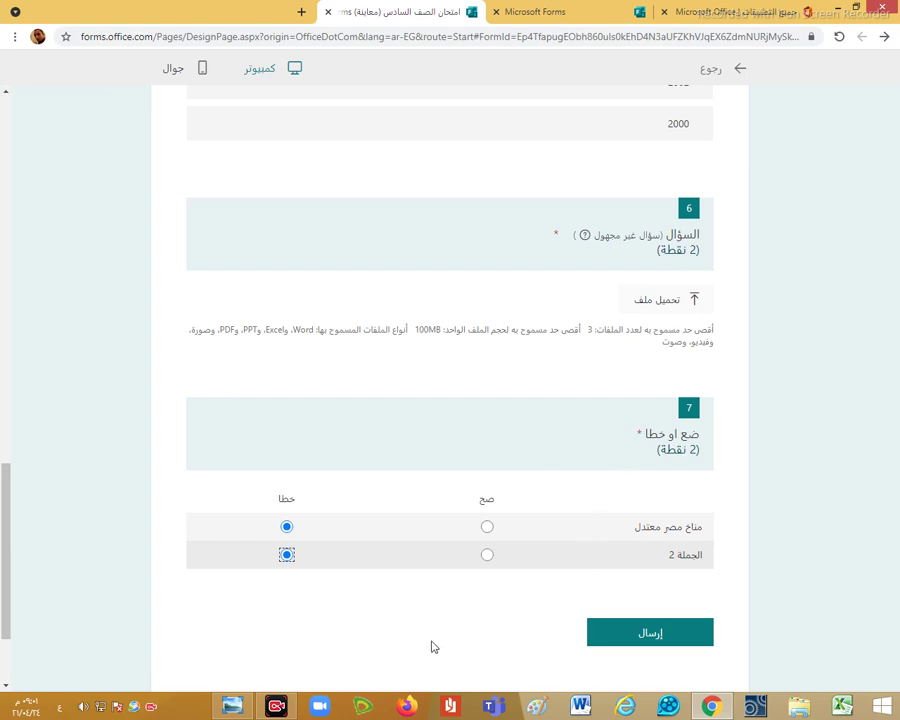
scroll(440, 629, "up", 3)
scroll(443, 625, "up", 10)
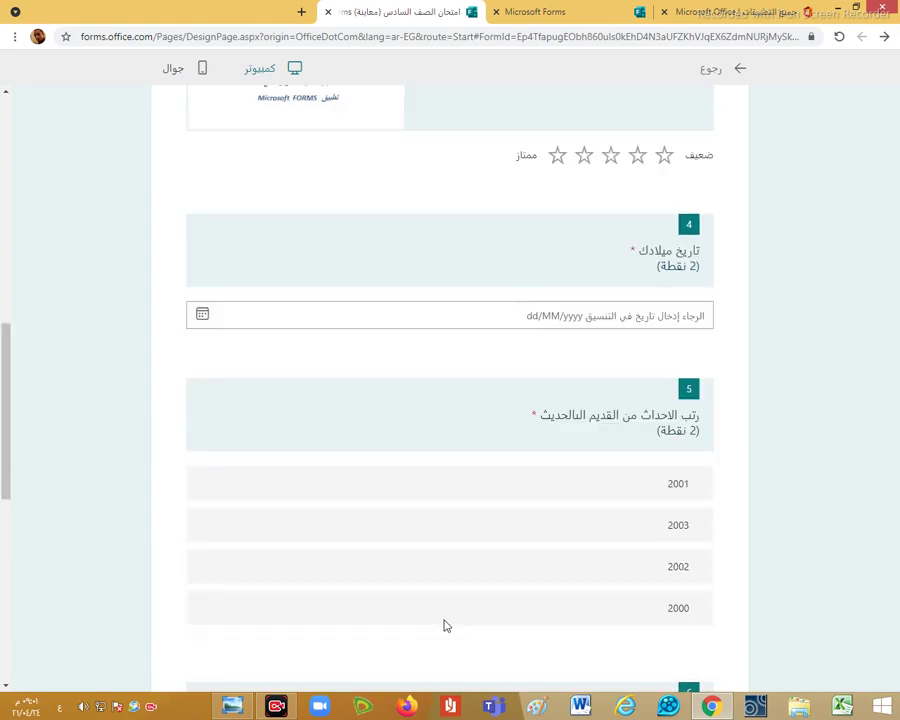
left_click(714, 78)
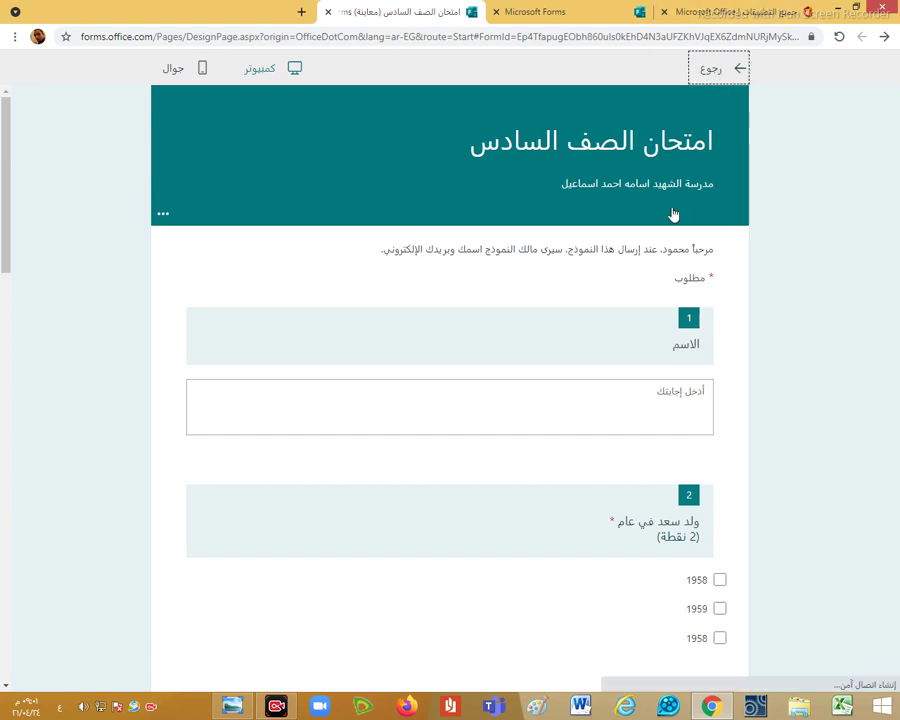
Add a Net Promoter Score question after the Likert question
scroll(621, 432, "down", 10)
scroll(620, 433, "down", 4)
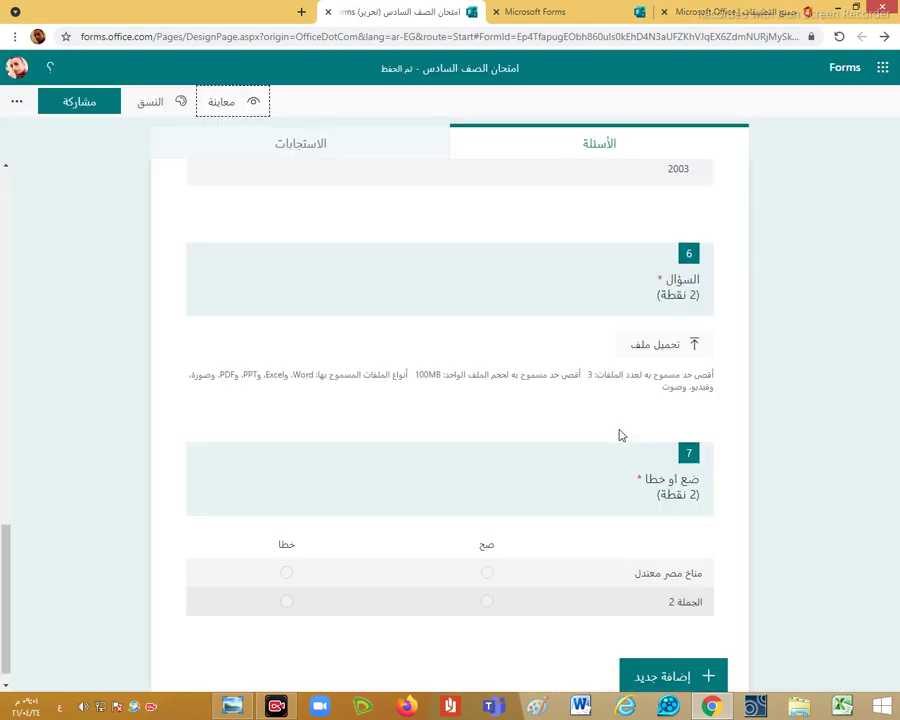
left_click(660, 654)
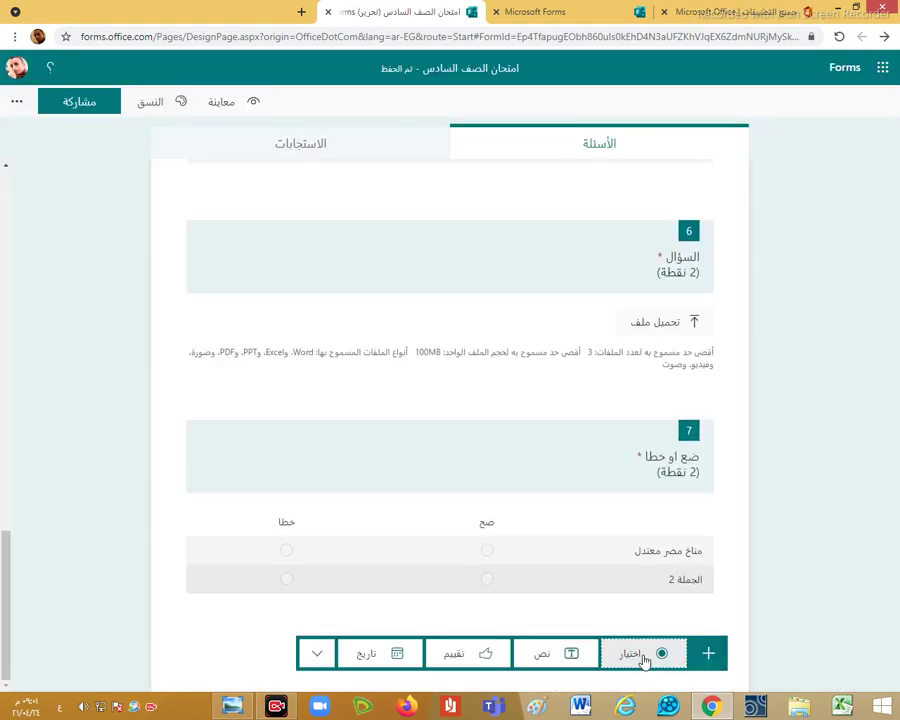
left_click(318, 657)
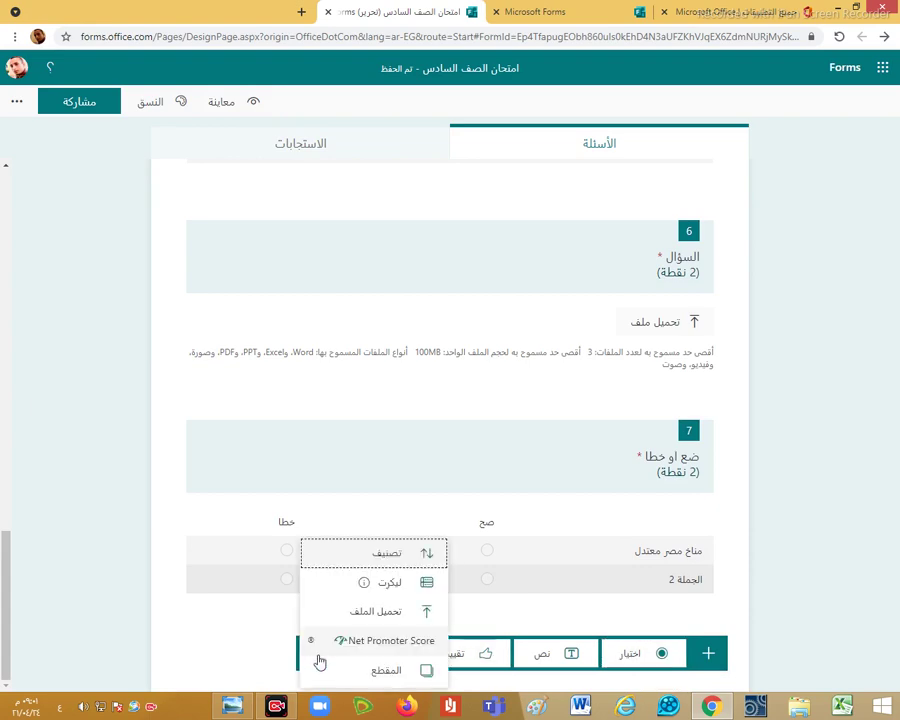
left_click(372, 643)
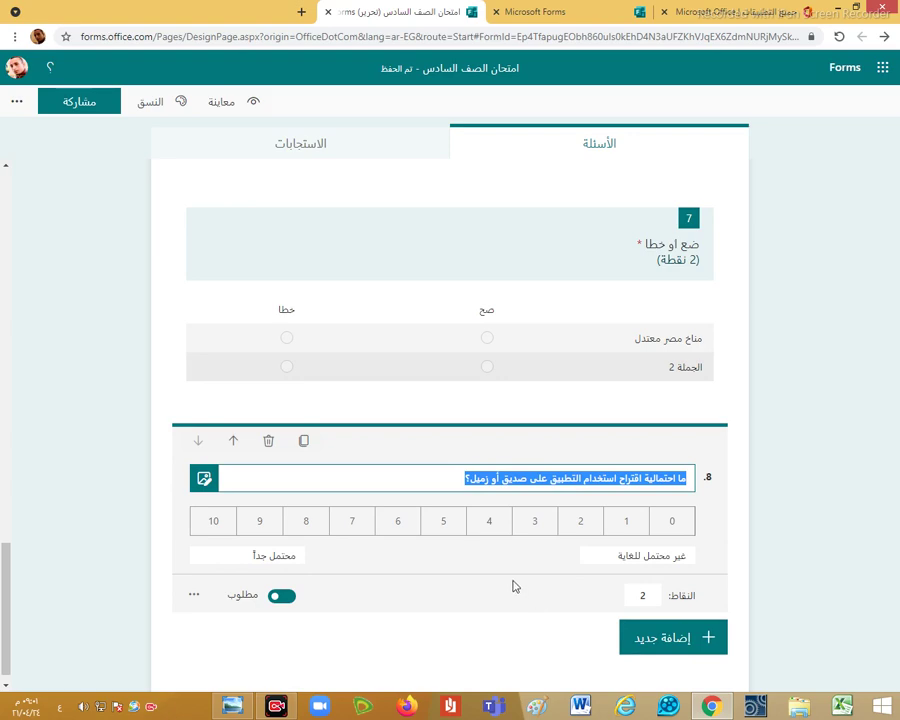
left_click(464, 478)
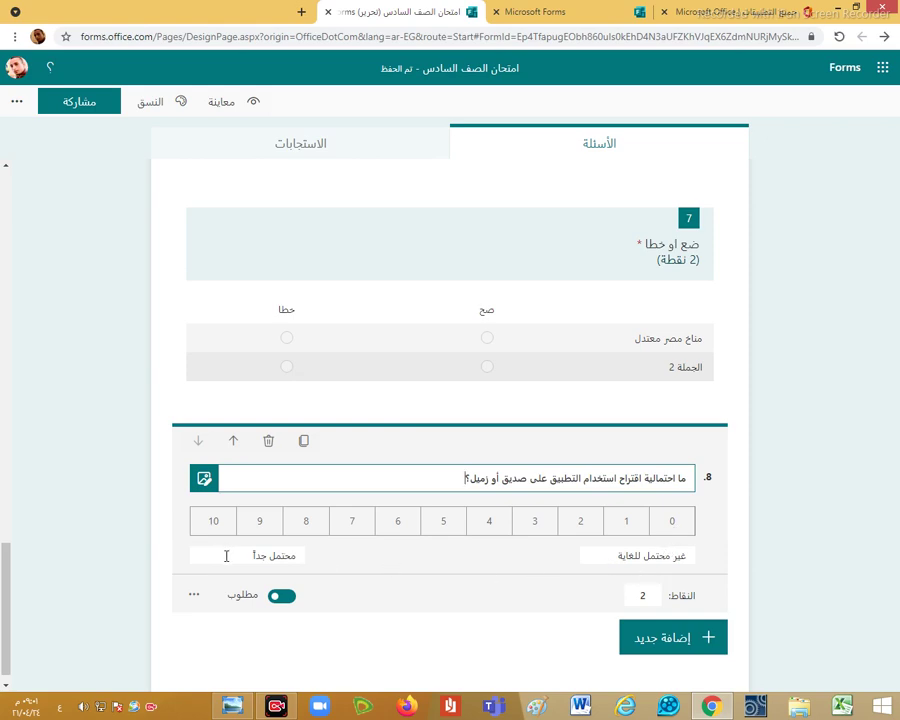
left_click(195, 596)
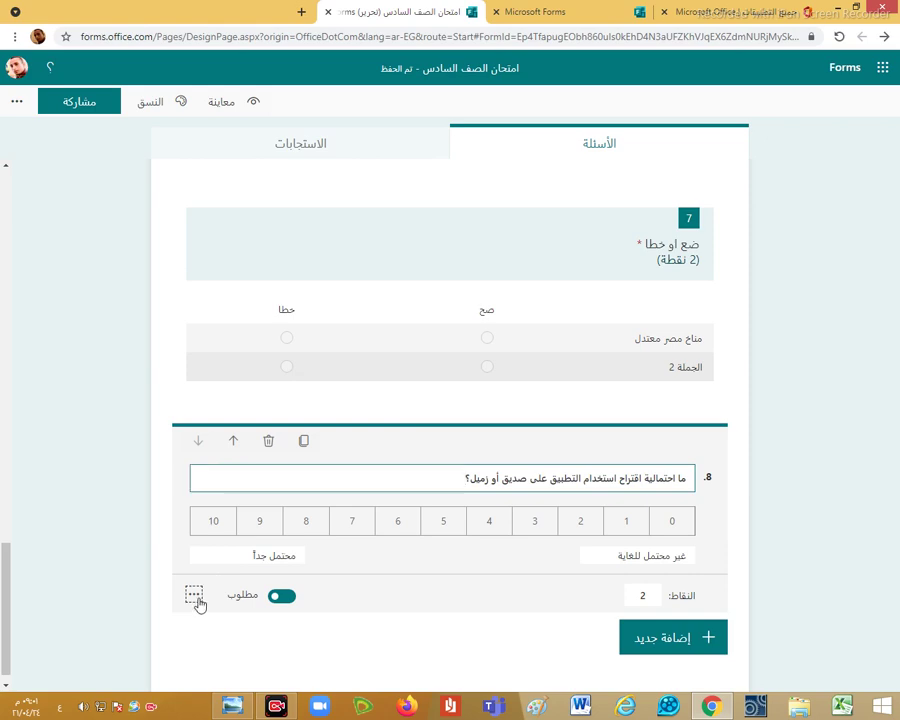
left_click(362, 648)
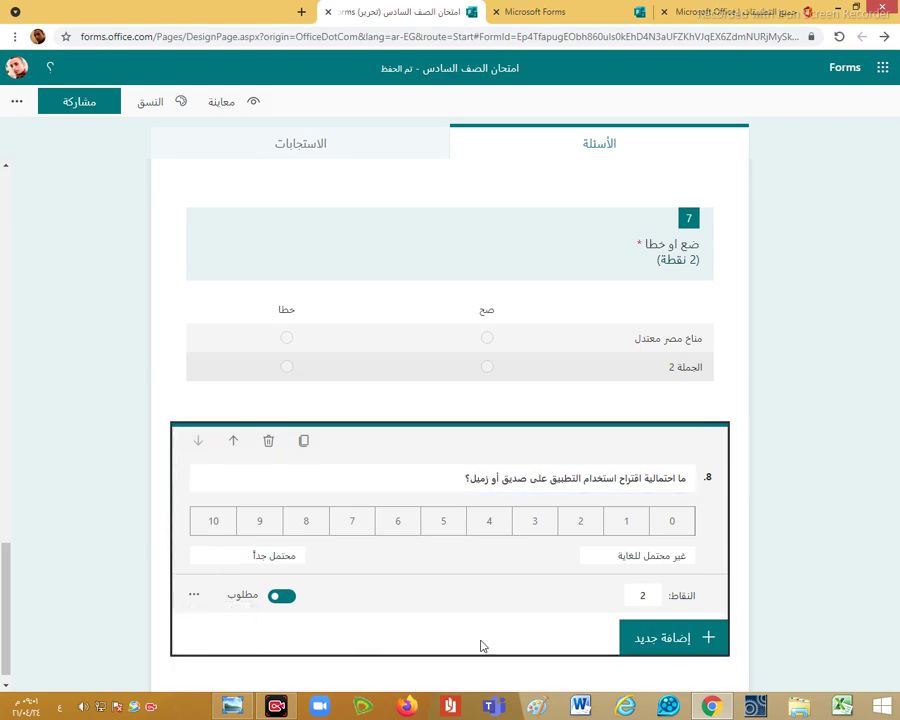
Preview the quiz and test the Net Promoter Score question by choosing rating 2
left_click(236, 112)
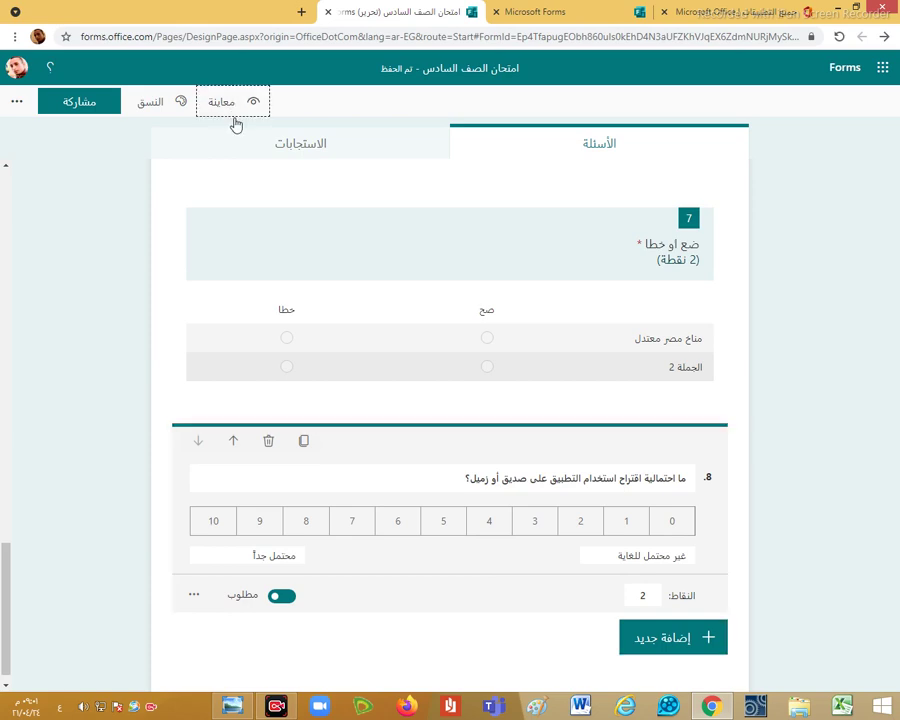
scroll(432, 471, "down", 20)
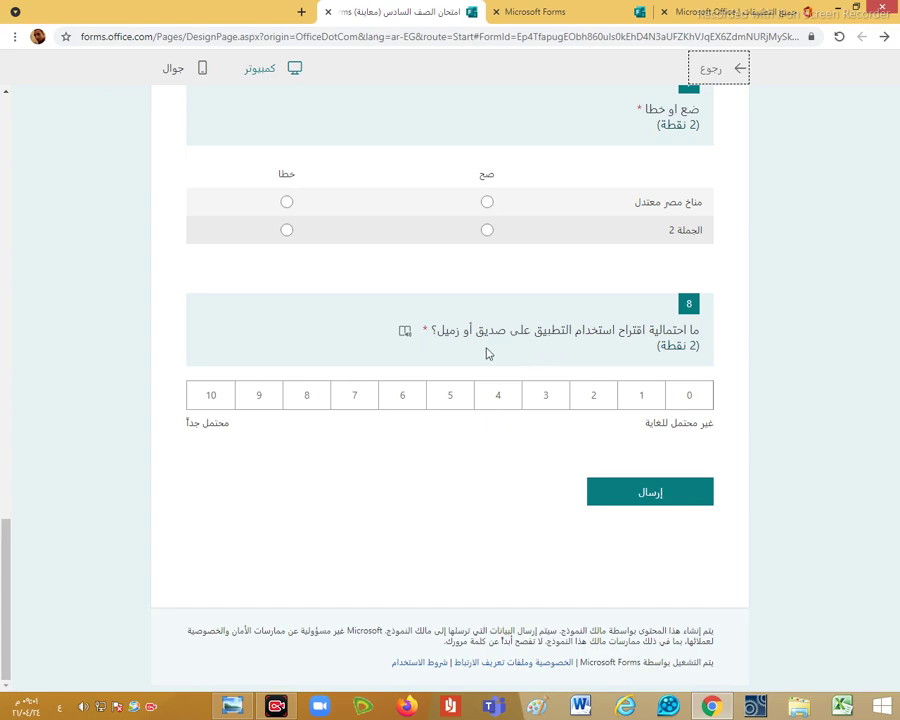
left_click(598, 402)
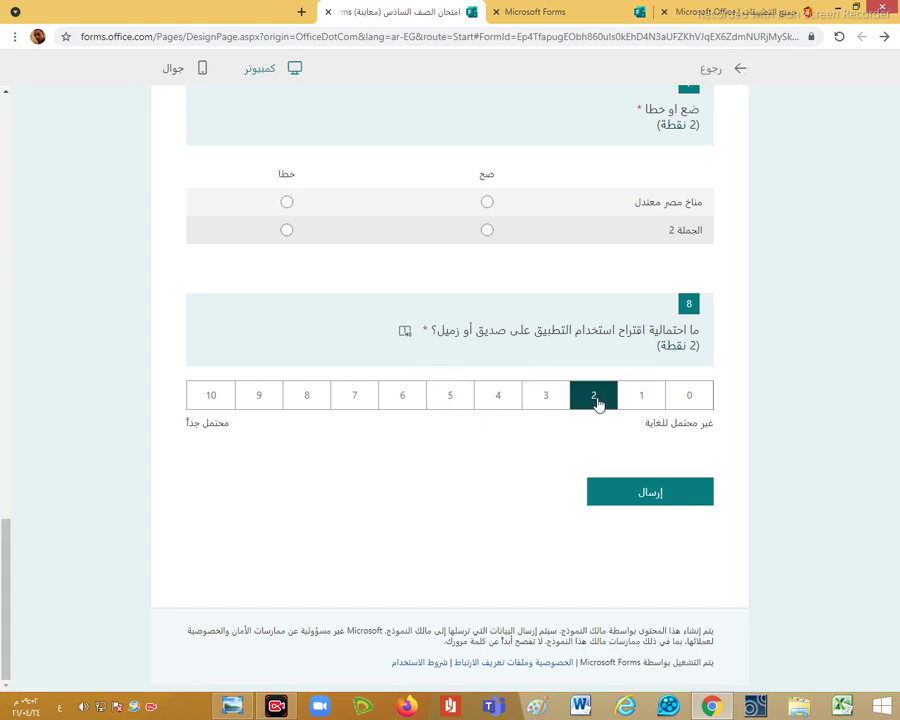
Test ratings 5 and 10 on the Net Promoter Score question in preview and return to editing
left_click(452, 399)
left_click(227, 406)
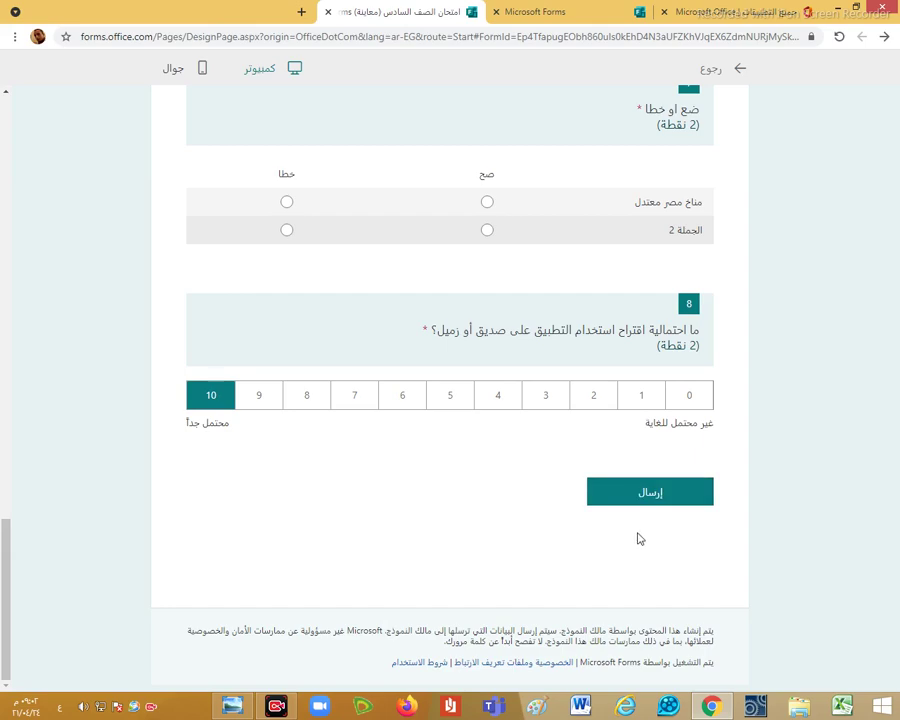
left_click(712, 74)
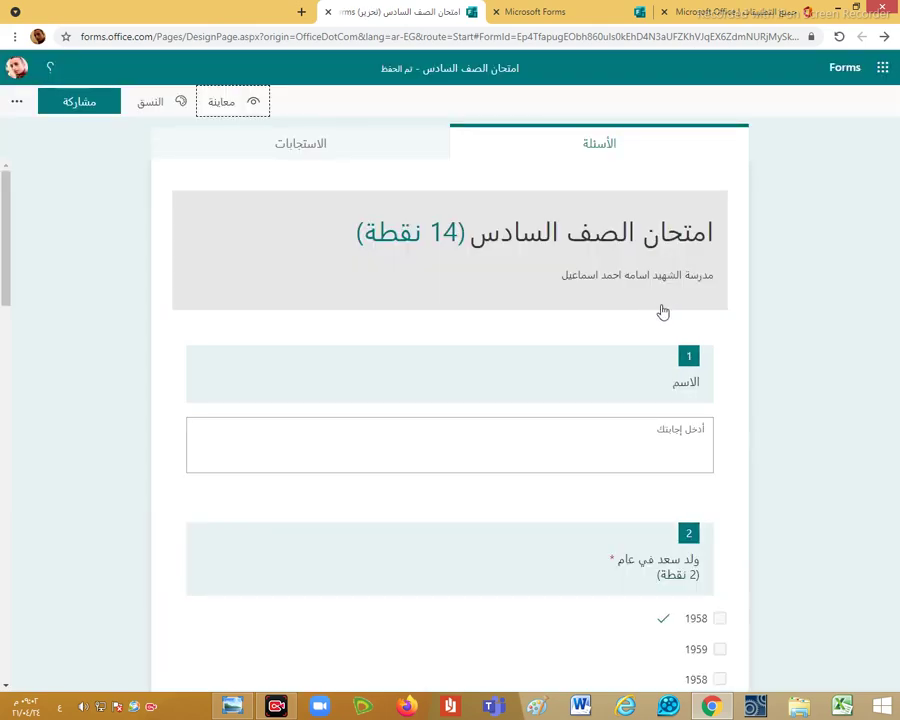
scroll(532, 512, "down", 5)
scroll(530, 512, "down", 10)
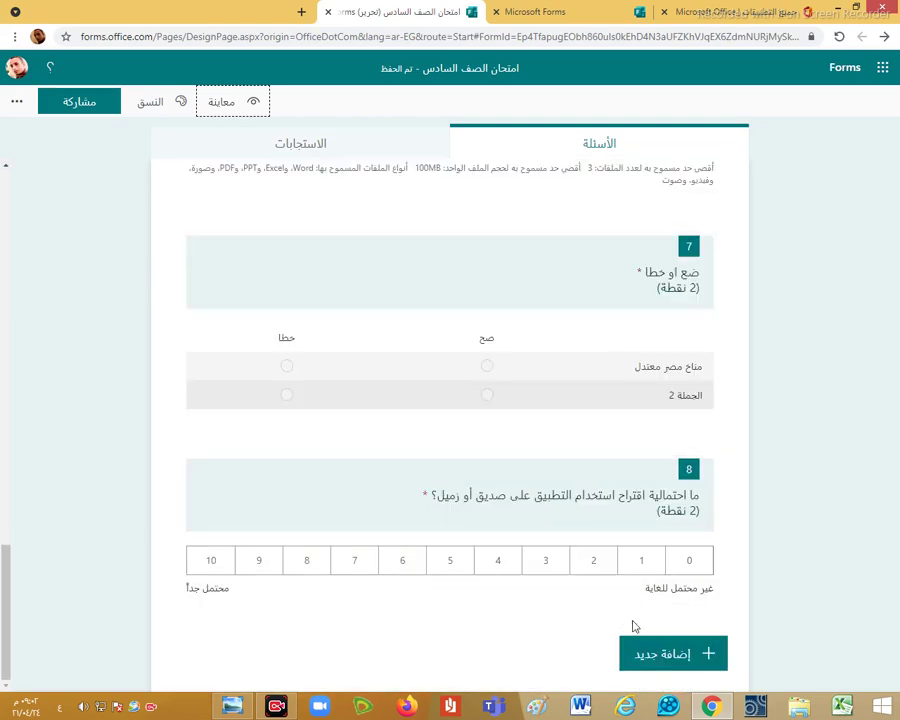
left_click(640, 654)
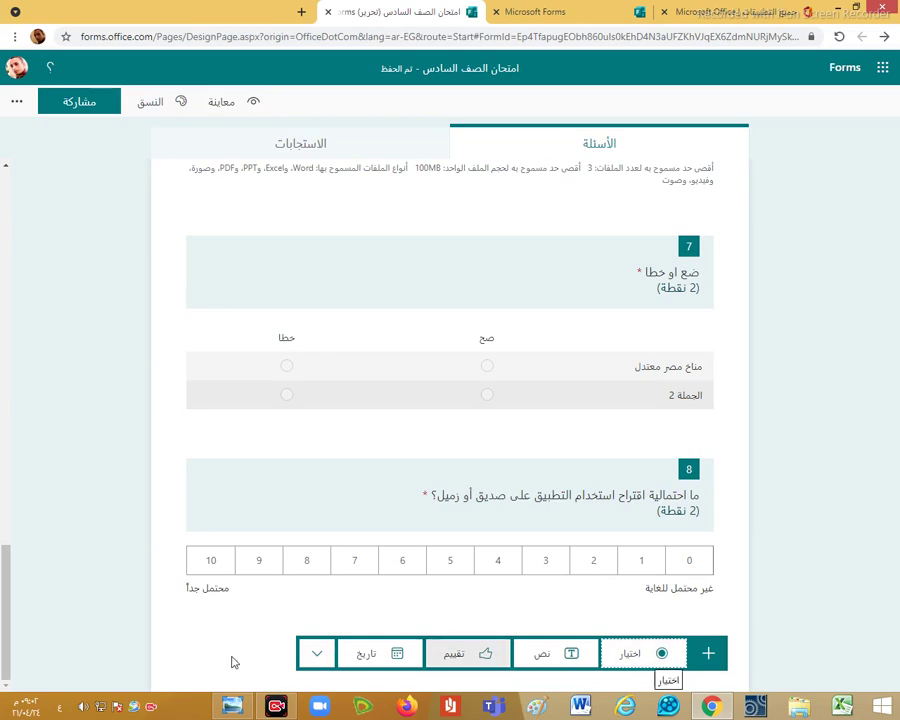
left_click(314, 654)
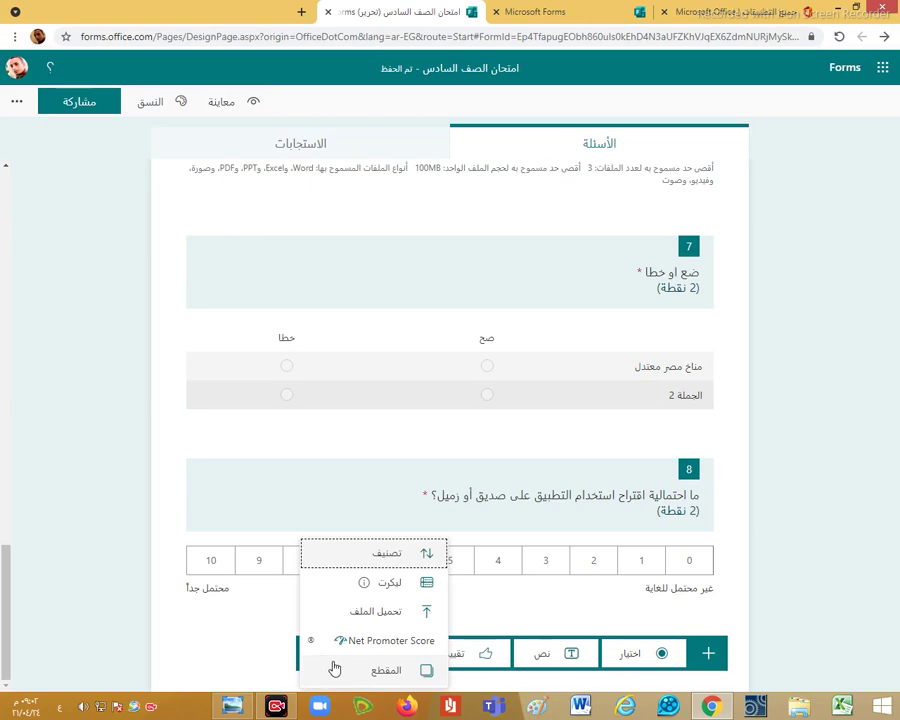
Move the Net Promoter Score question above the Likert question and back down below it
left_click(540, 566)
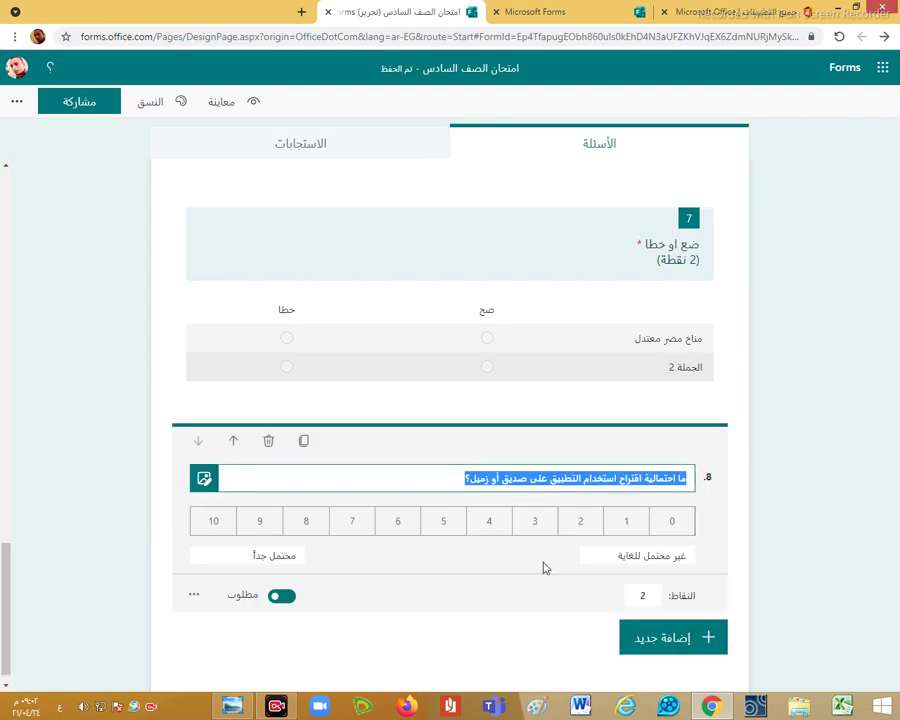
left_click(233, 443)
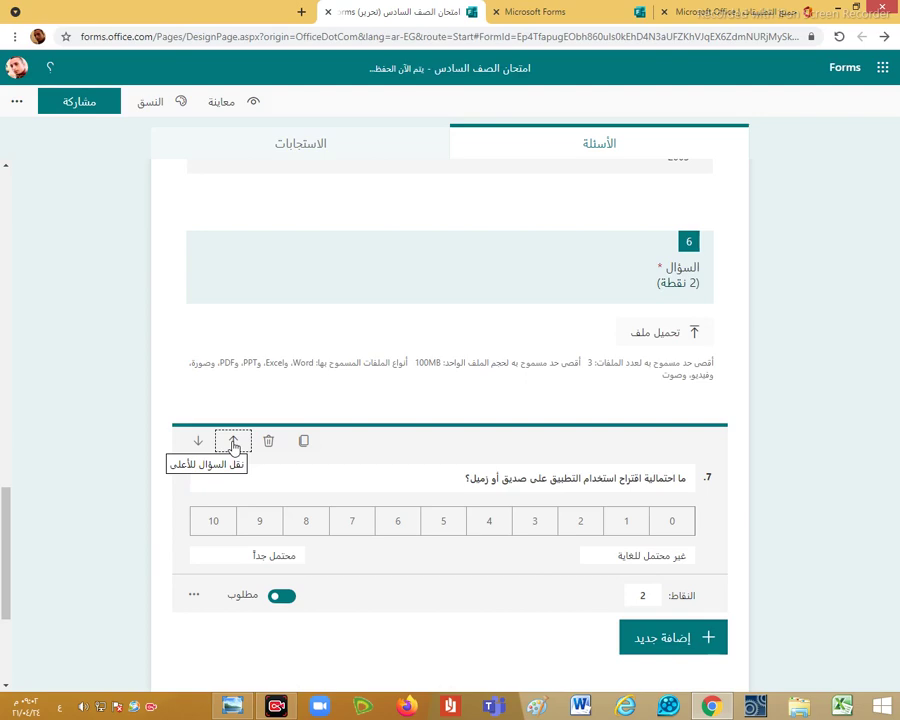
left_click(199, 443)
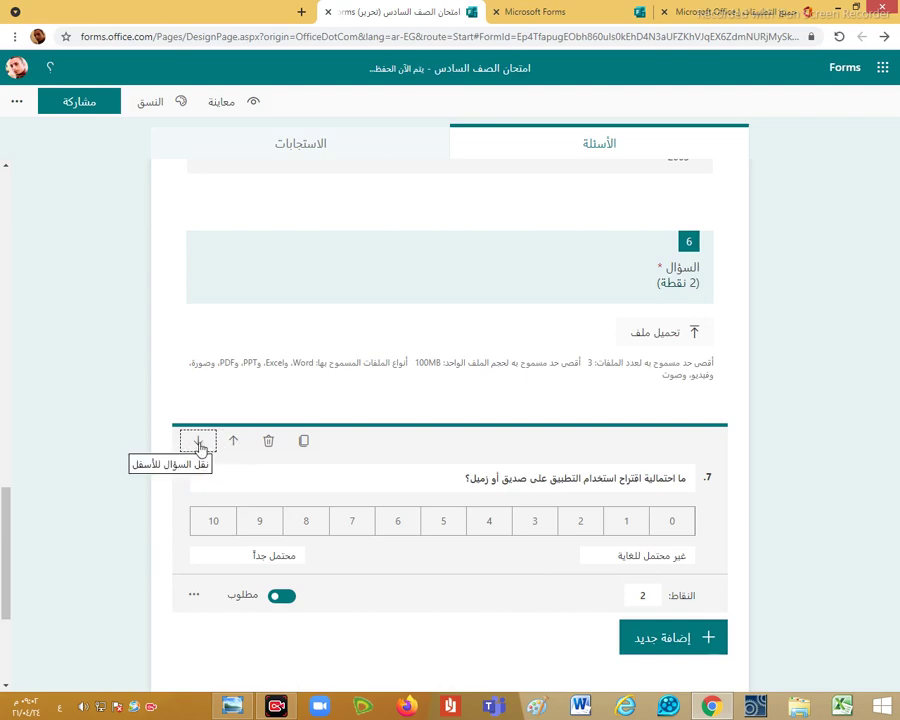
left_click(199, 443)
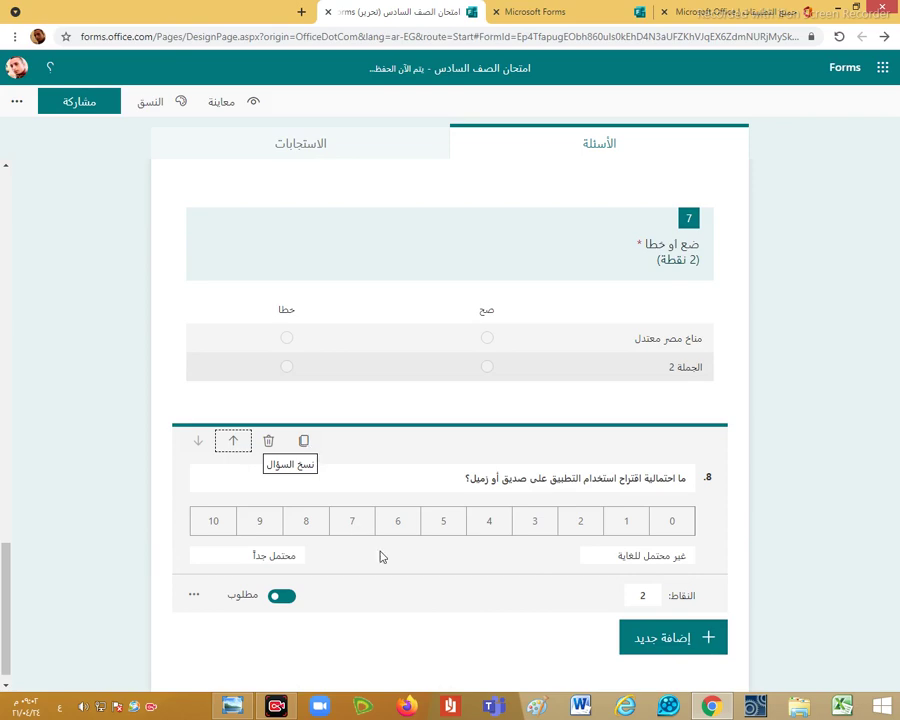
Open the branching options for the "الاسم" question, examine its possible destinations, and return to editing
scroll(452, 625, "up", 20)
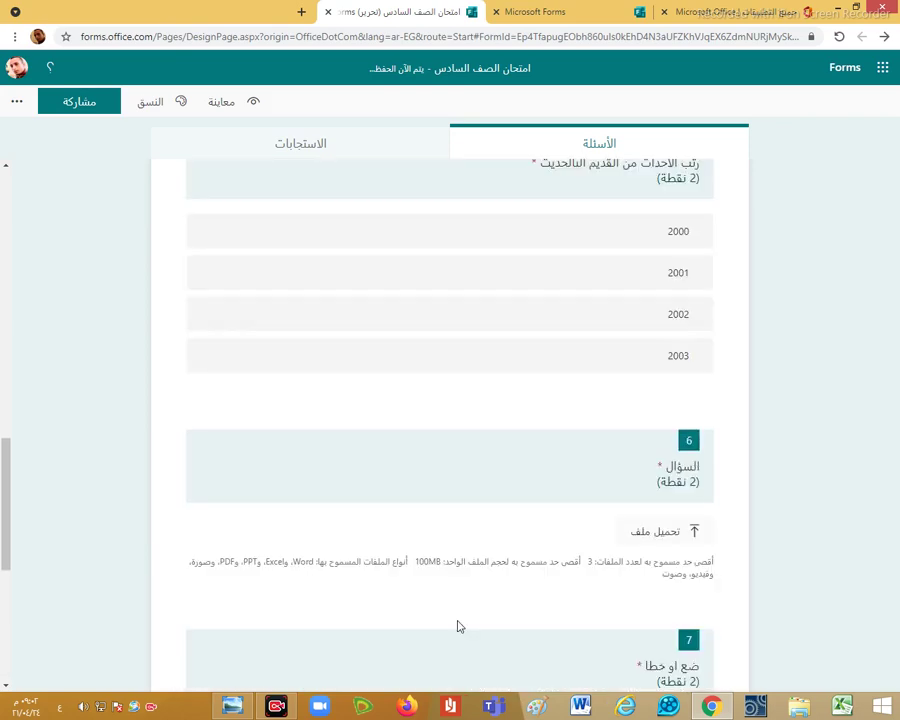
scroll(461, 627, "up", 5)
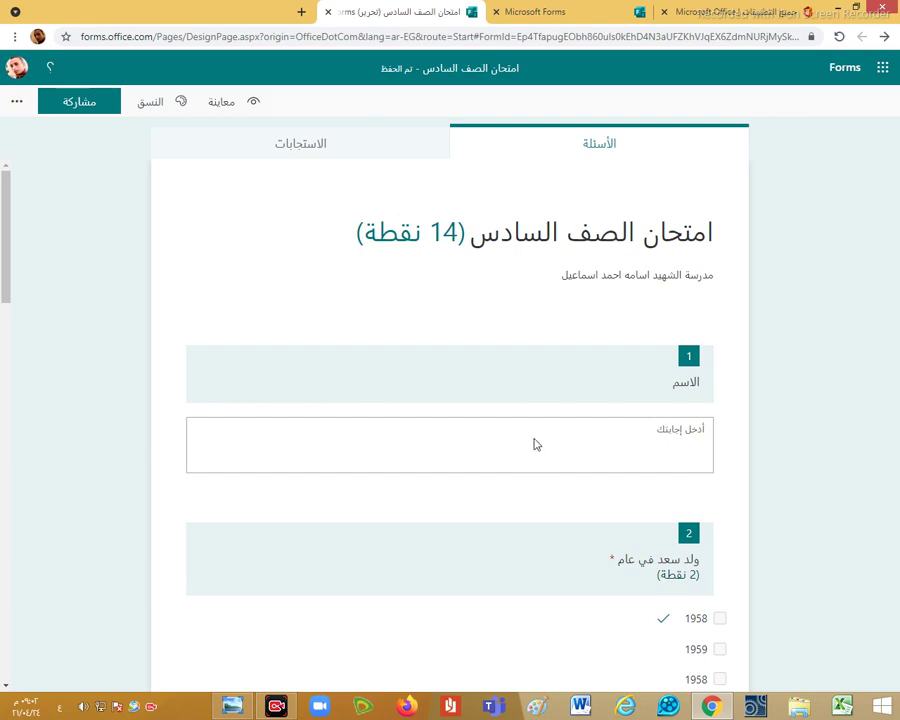
left_click(548, 397)
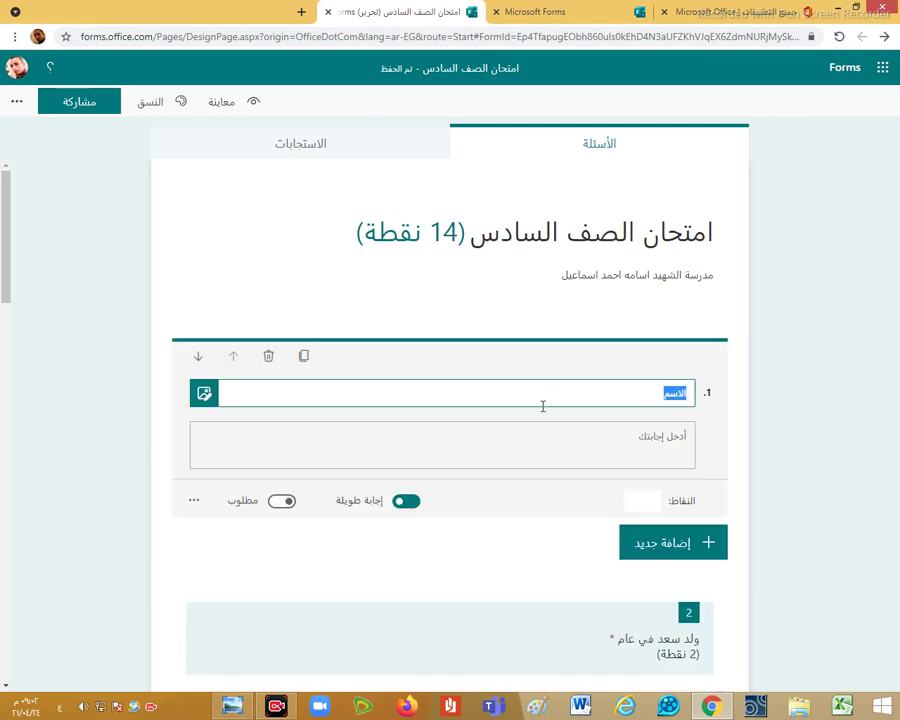
left_click(195, 502)
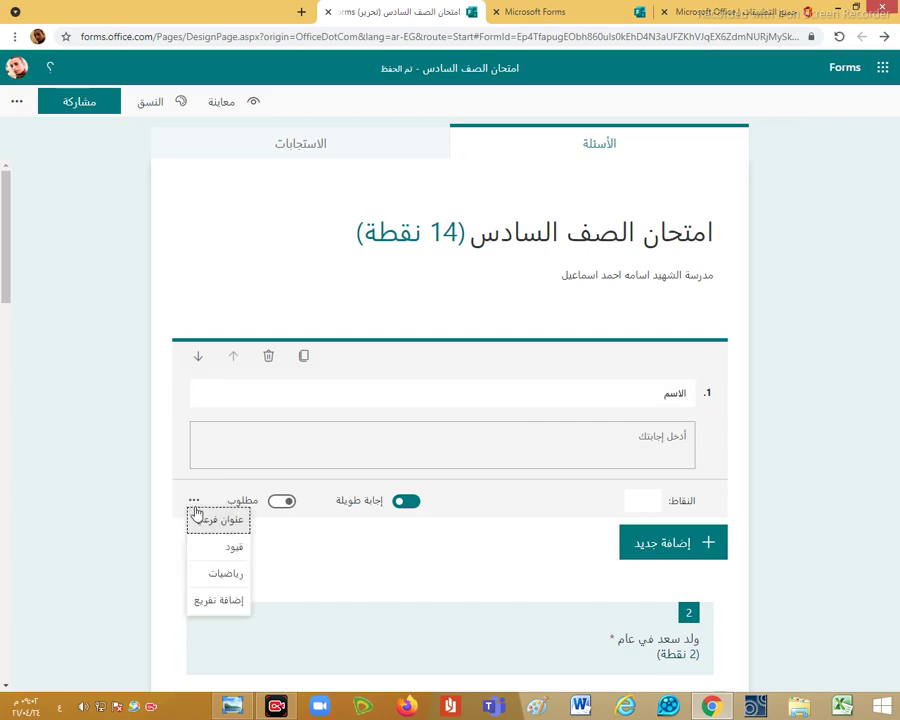
left_click(219, 601)
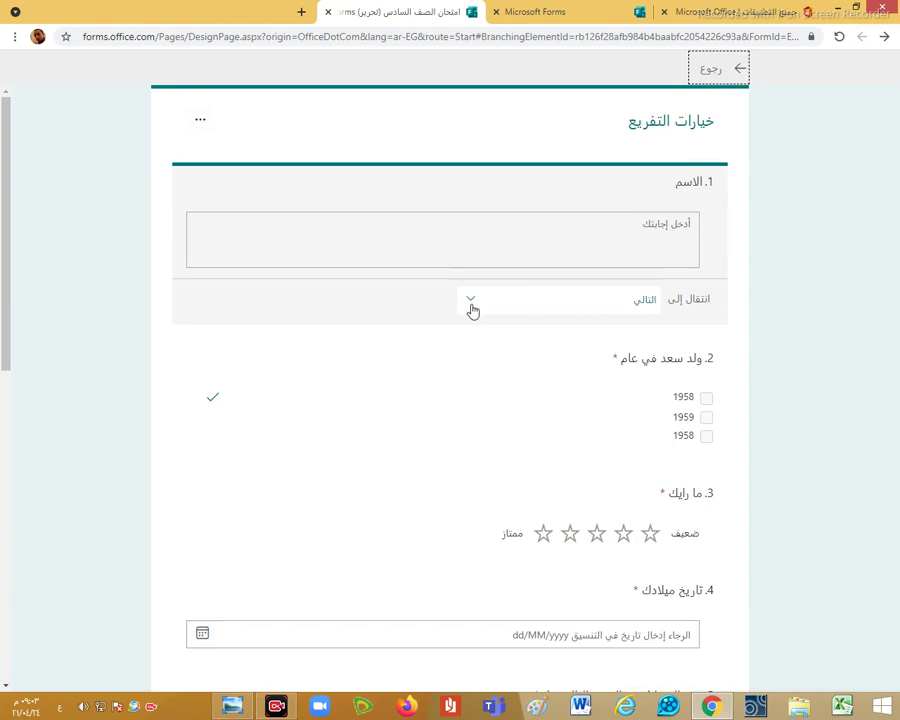
left_click(472, 306)
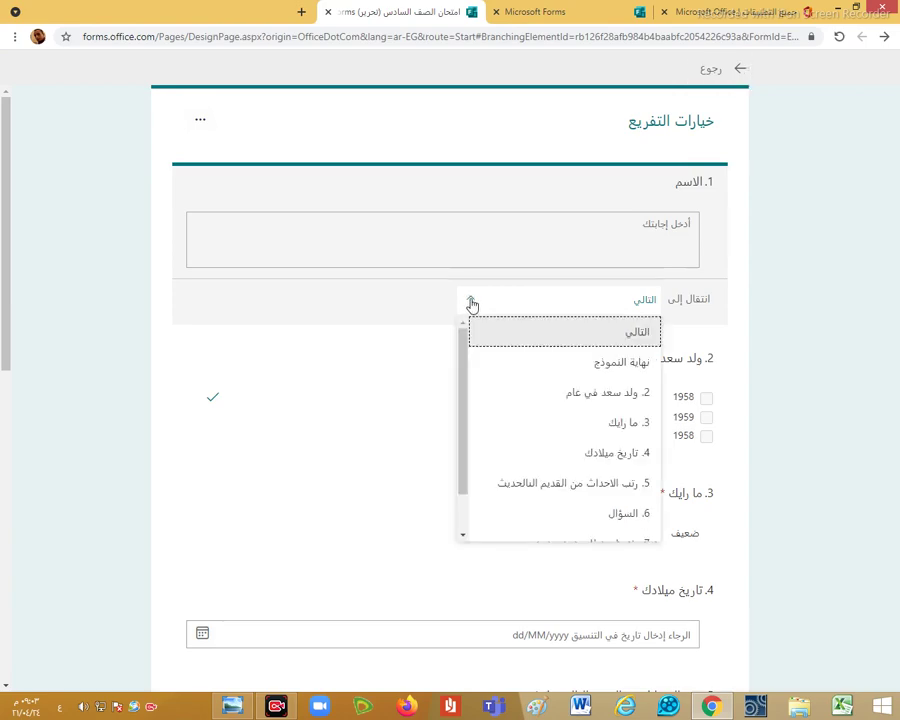
left_click(472, 304)
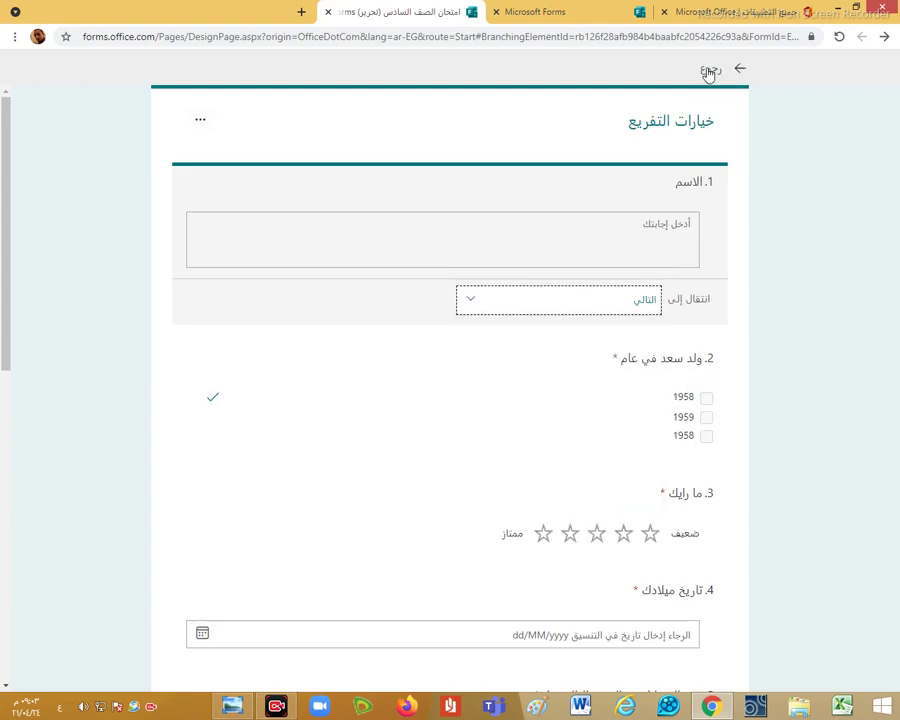
left_click(709, 69)
Preview the beginning of the quiz and return to editing
left_click(222, 112)
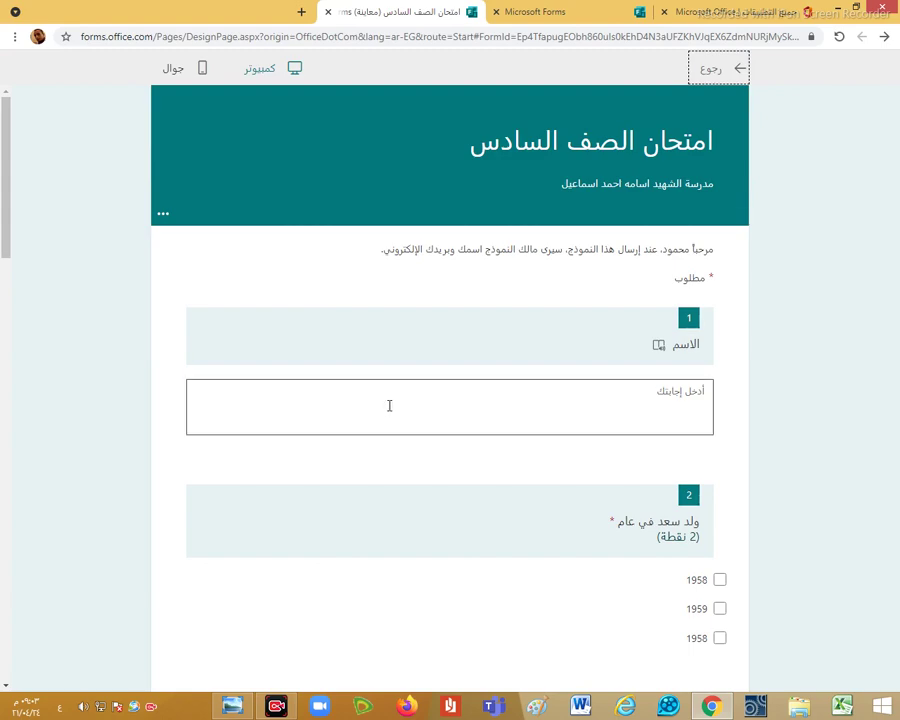
scroll(388, 405, "down", 2)
scroll(388, 408, "up", 2)
left_click(713, 70)
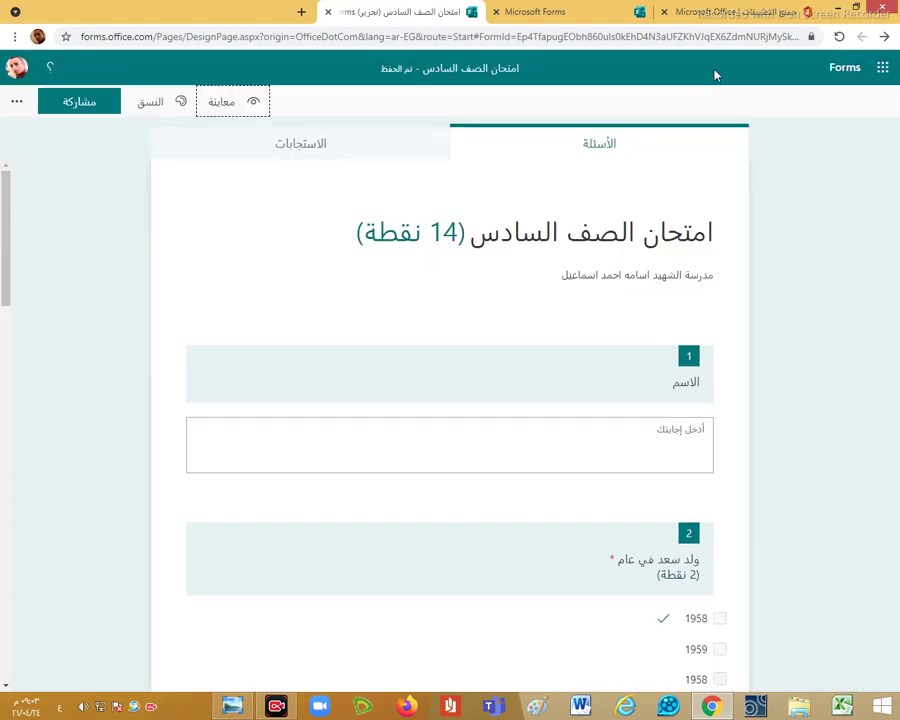
Add branching to the "الاسم" question so that it goes to question 2, "ولد سعد في عام"
left_click(603, 458)
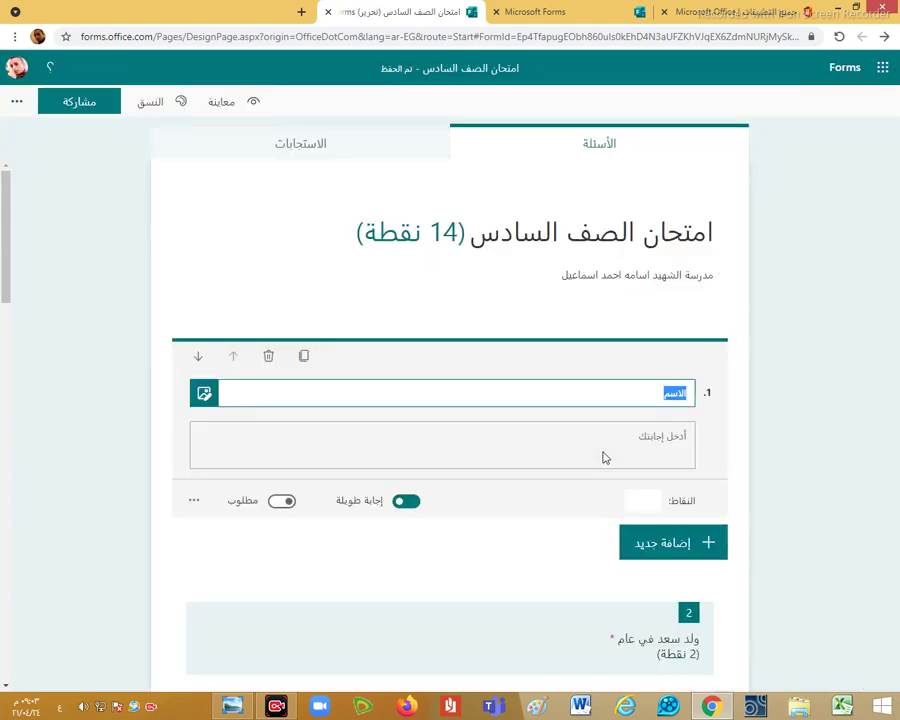
left_click(192, 504)
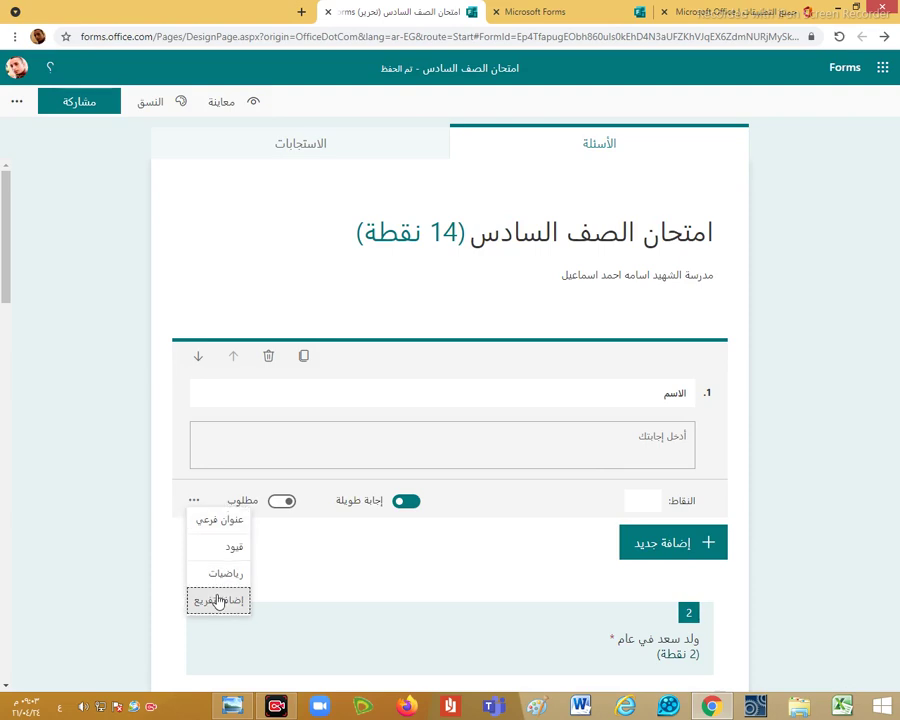
left_click(218, 600)
left_click(469, 300)
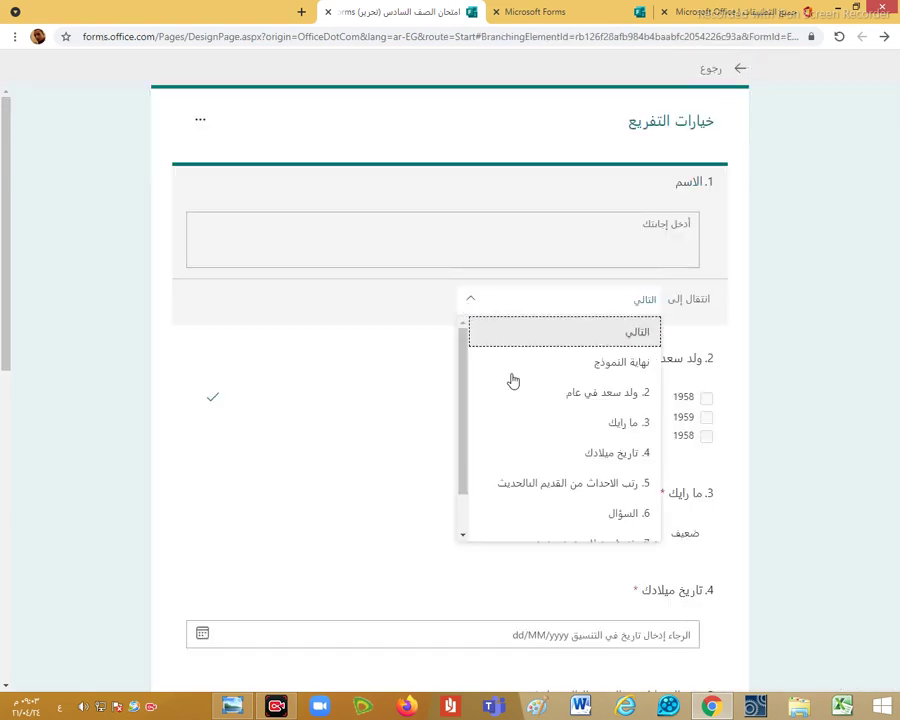
left_click(593, 406)
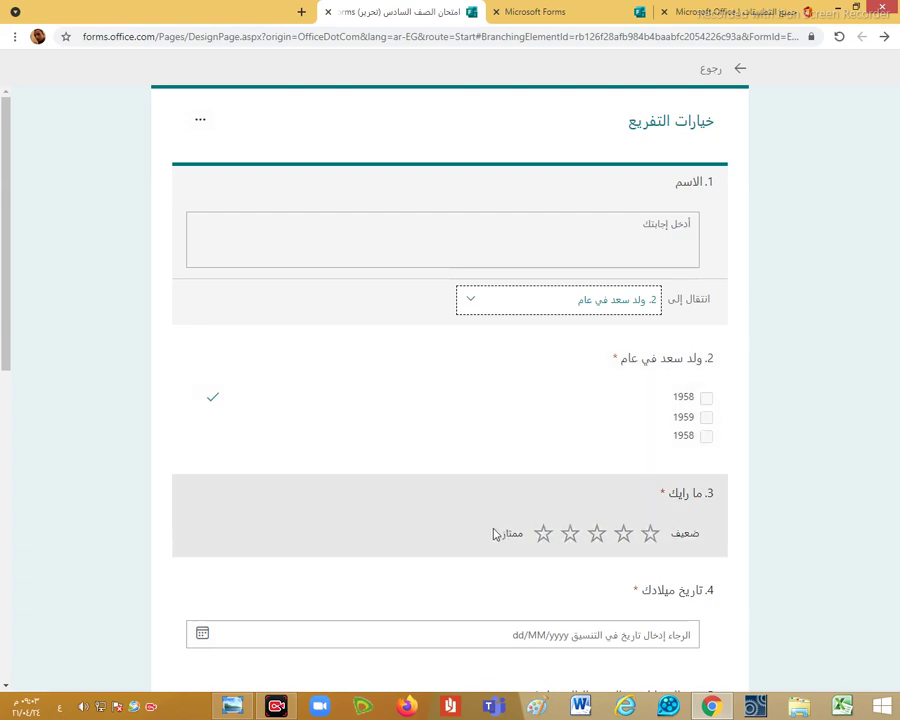
left_click(701, 79)
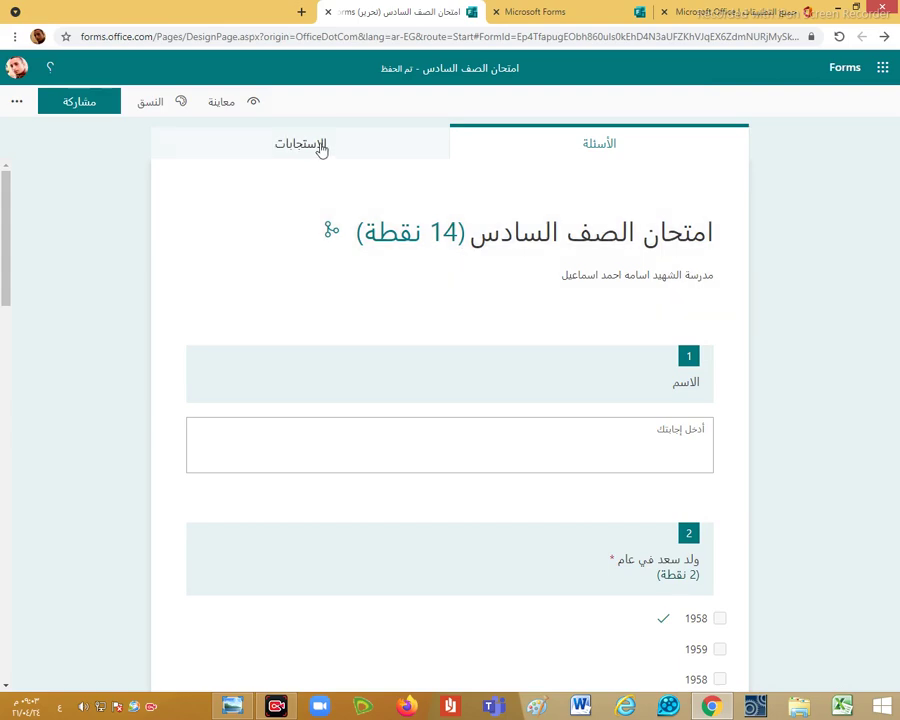
Preview the whole quiz in the computer and mobile layouts and return to editing
left_click(222, 104)
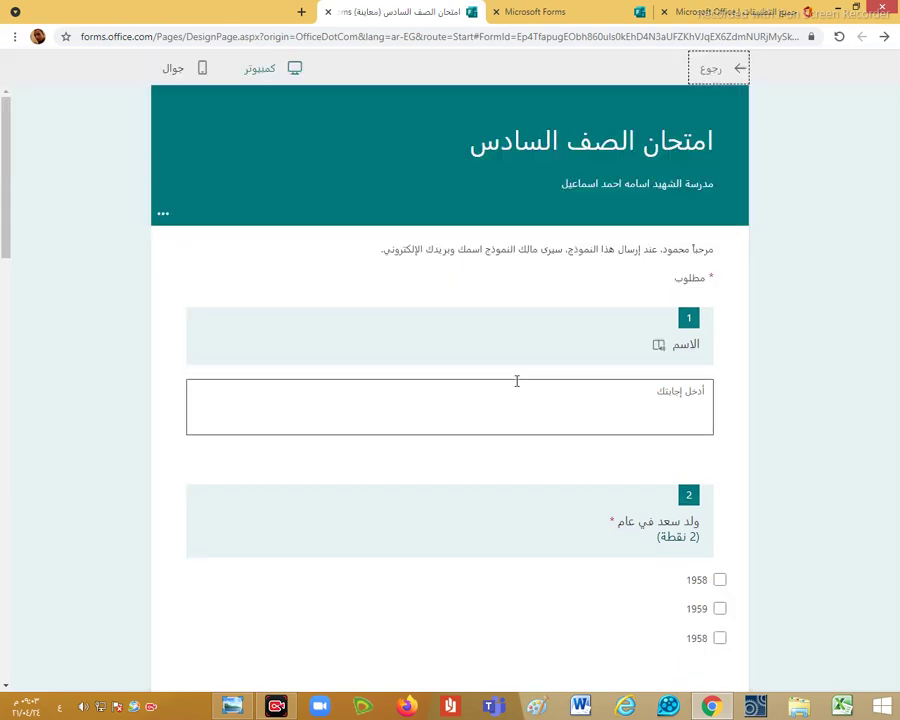
scroll(620, 370, "down", 15)
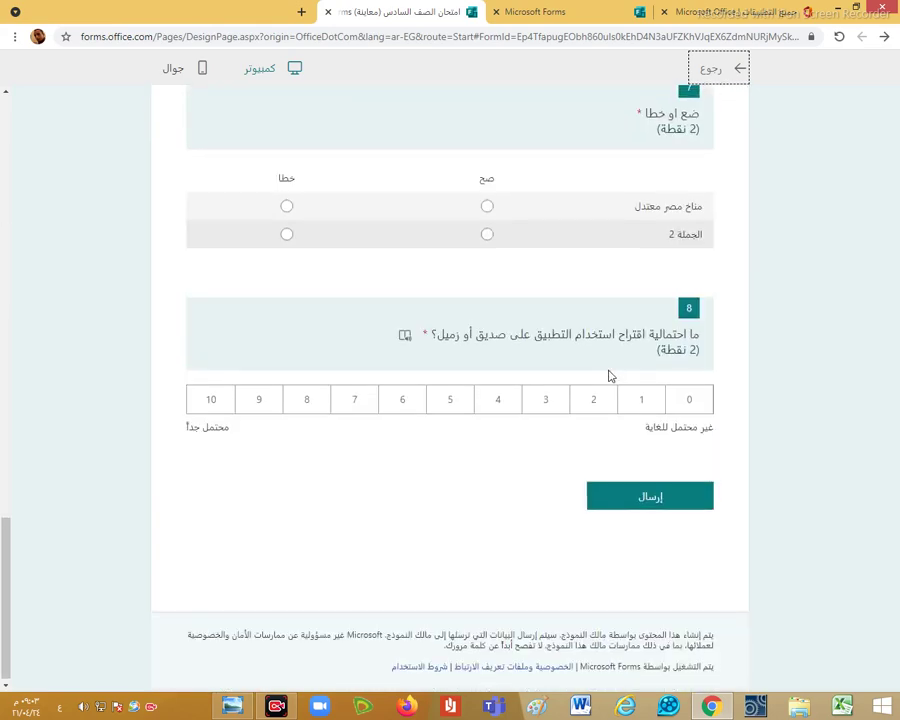
scroll(612, 375, "up", 15)
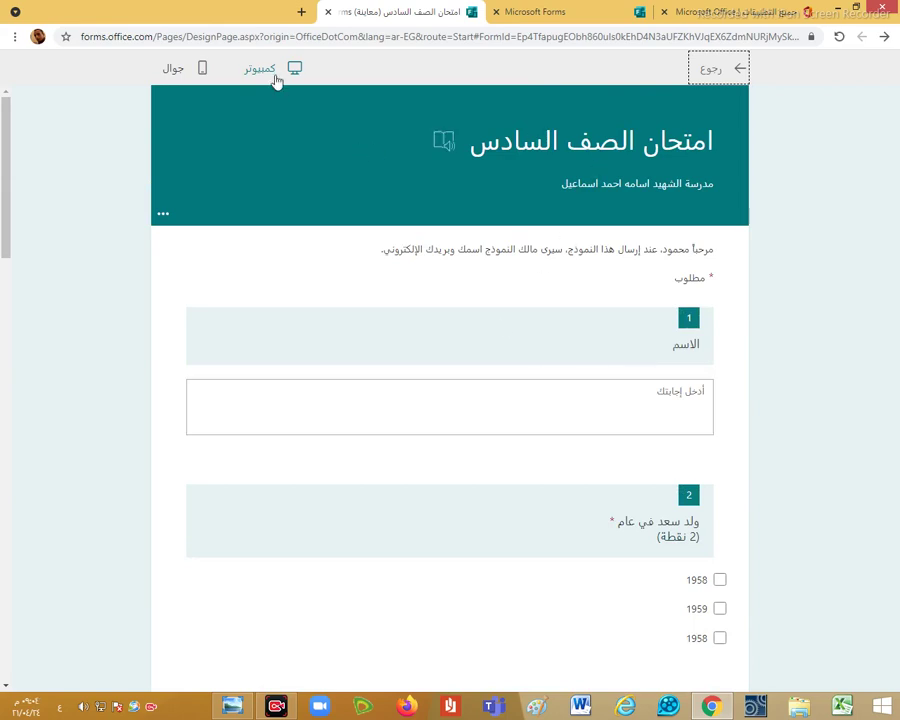
left_click(173, 72)
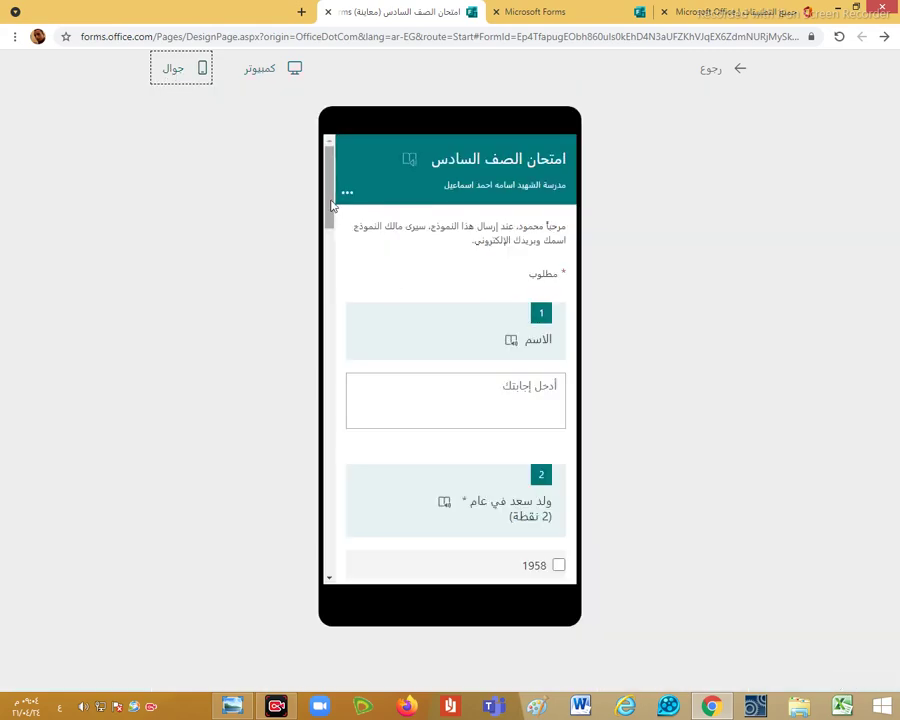
scroll(320, 311, "down", 1)
scroll(320, 311, "down", 15)
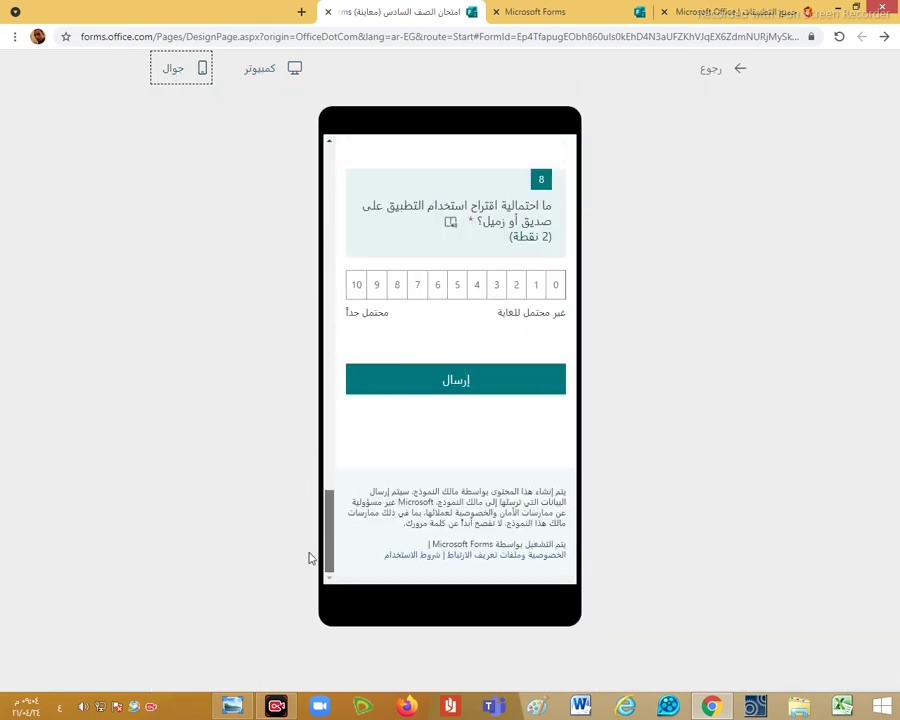
scroll(388, 179, "up", 15)
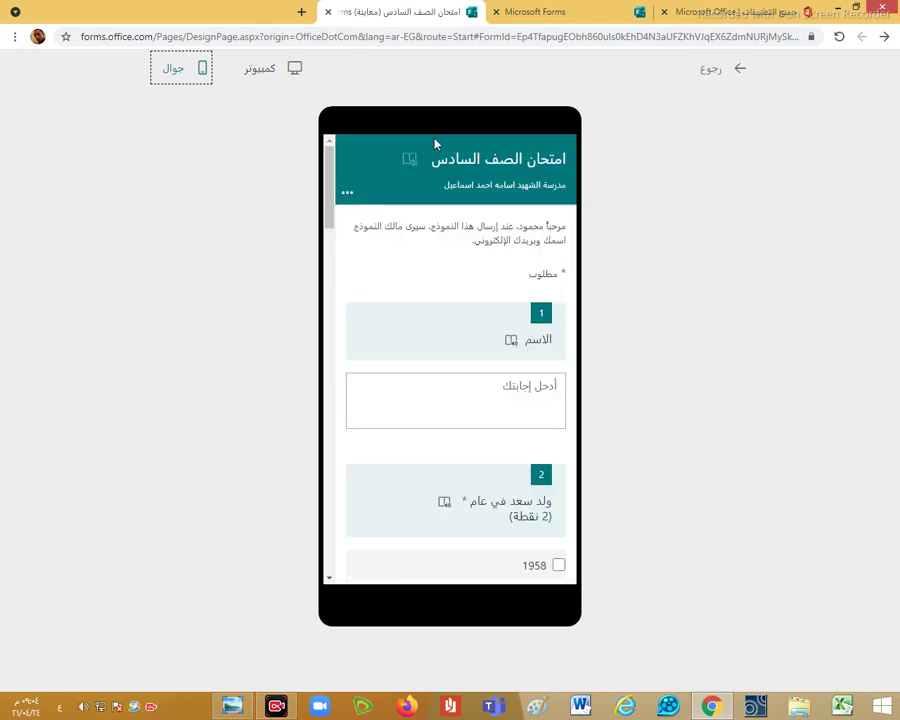
left_click(709, 76)
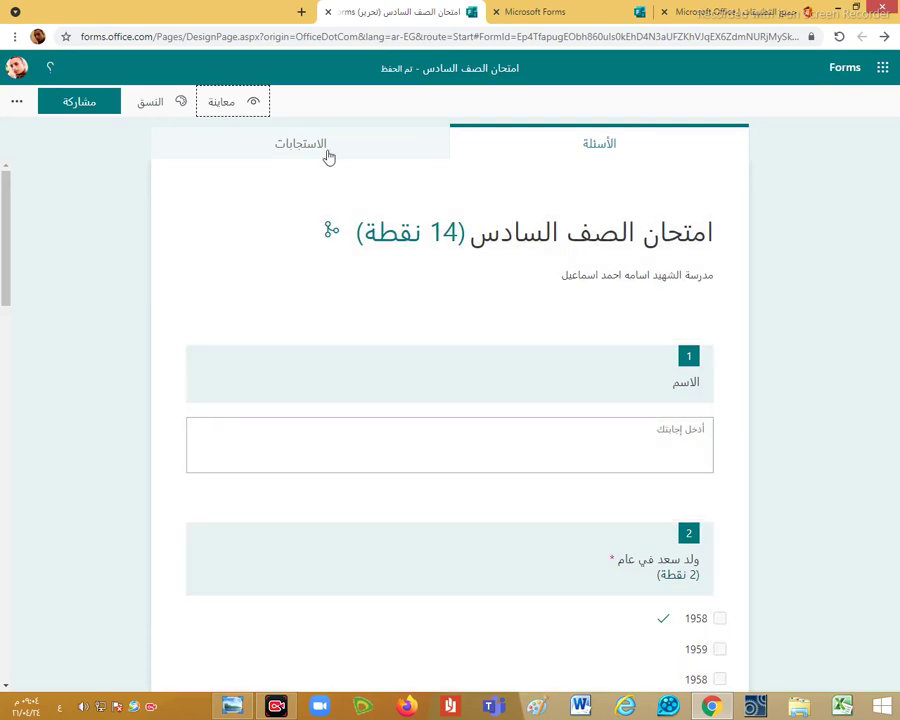
Check the quiz's responses summary and return to its questions
left_click(320, 149)
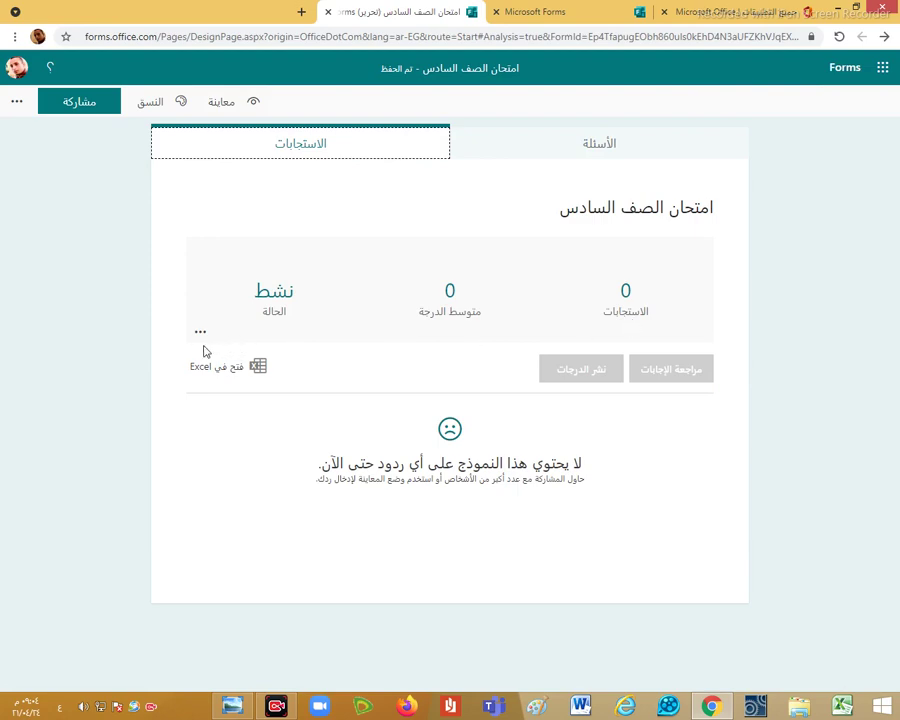
left_click(585, 158)
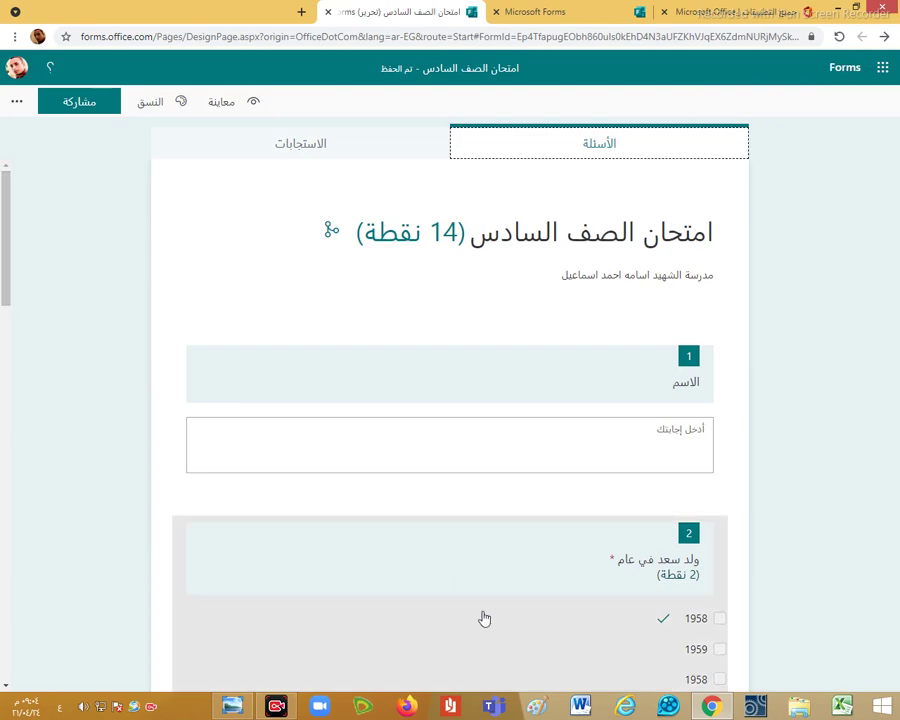
Try the space scene theme ("مشهد من الفضاء") on the quiz and apply the dark orange theme ("برتقالي غامق") instead
left_click(160, 104)
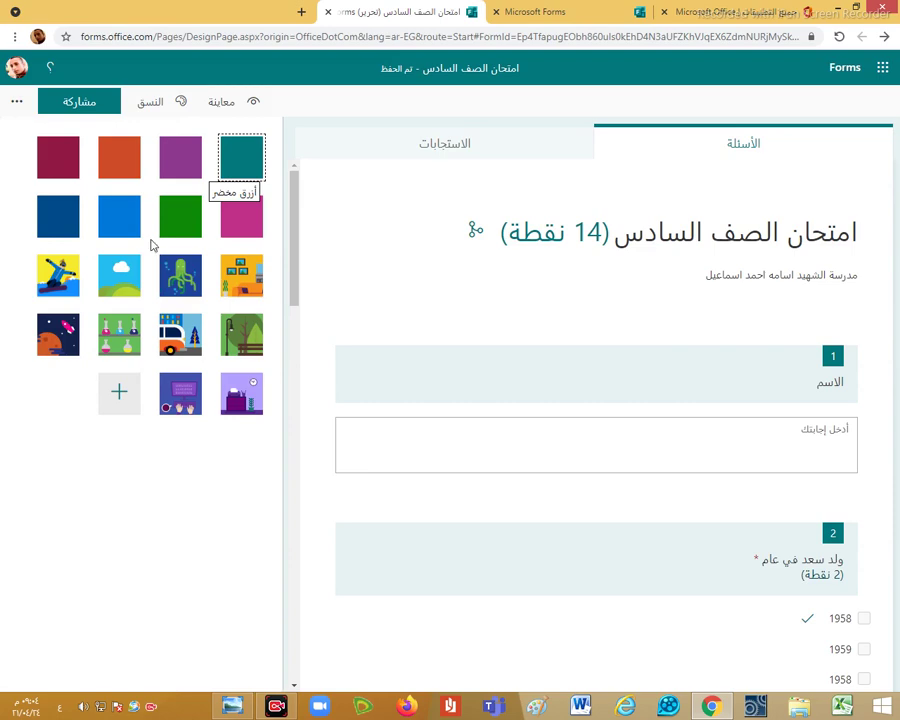
left_click(59, 337)
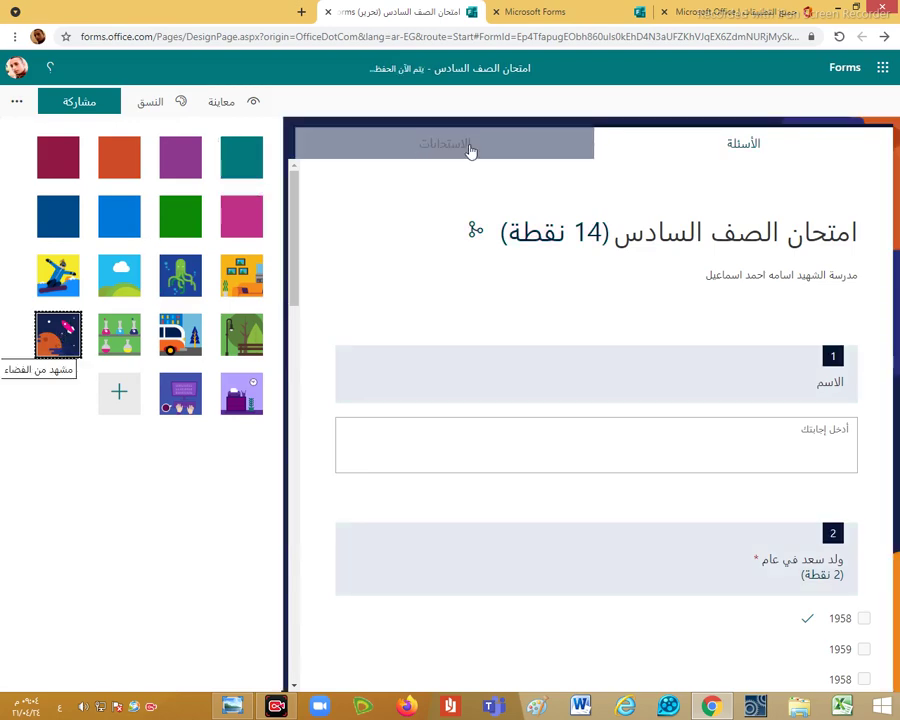
left_click(120, 178)
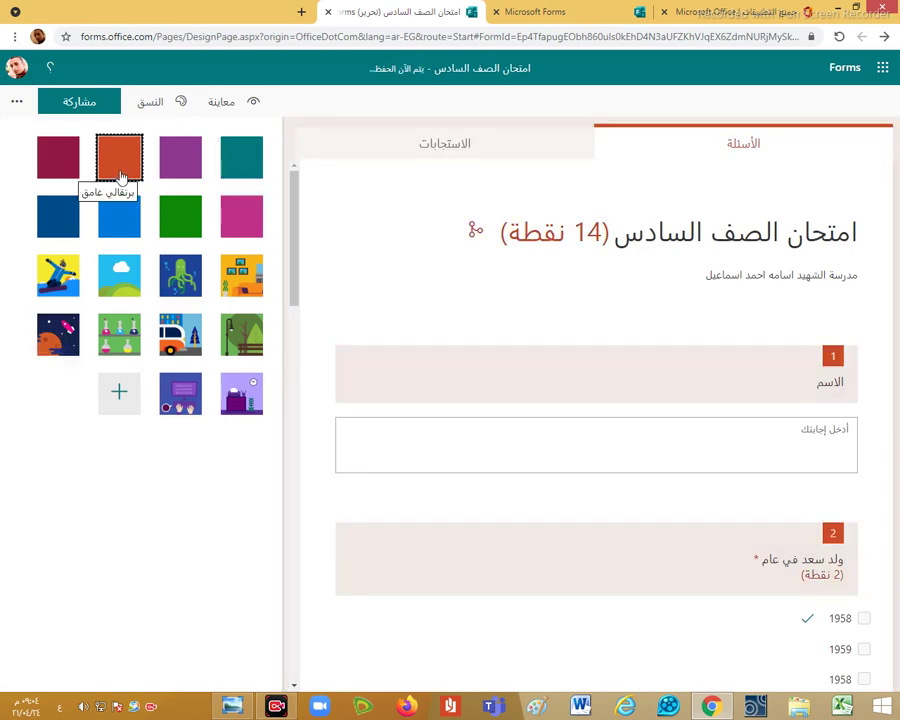
Apply the city street theme with the orange bus to the quiz and browse the custom theme image sources, leaving without adding an image
left_click(184, 346)
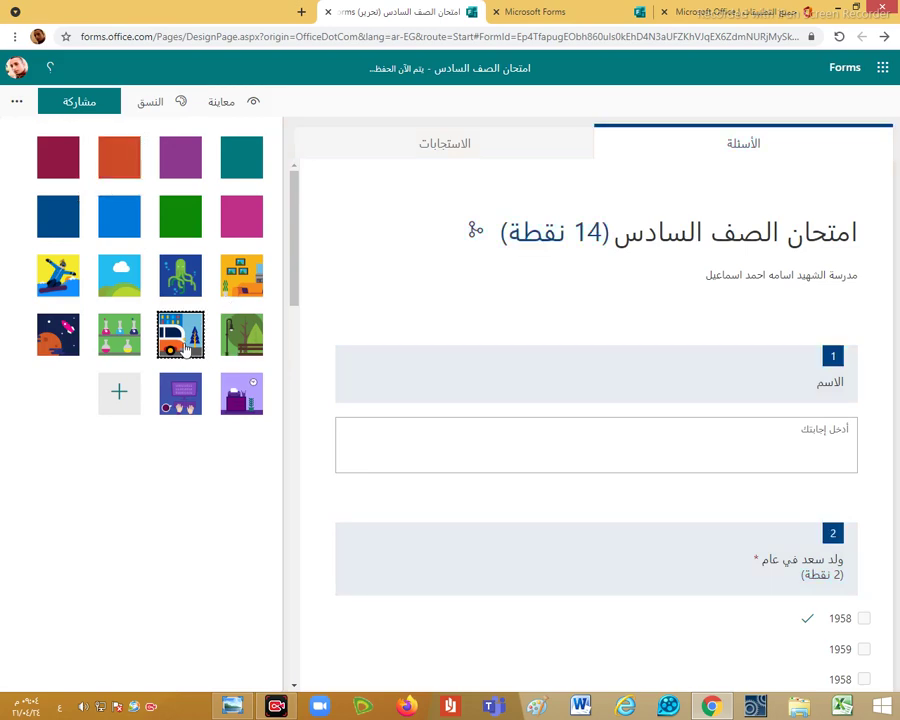
left_click(128, 398)
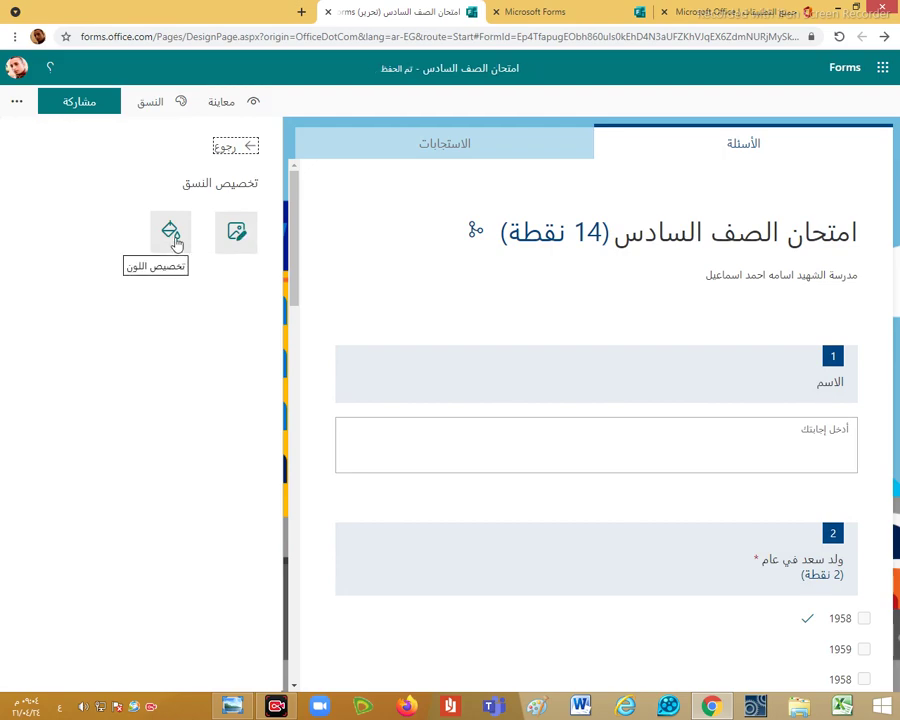
left_click(232, 240)
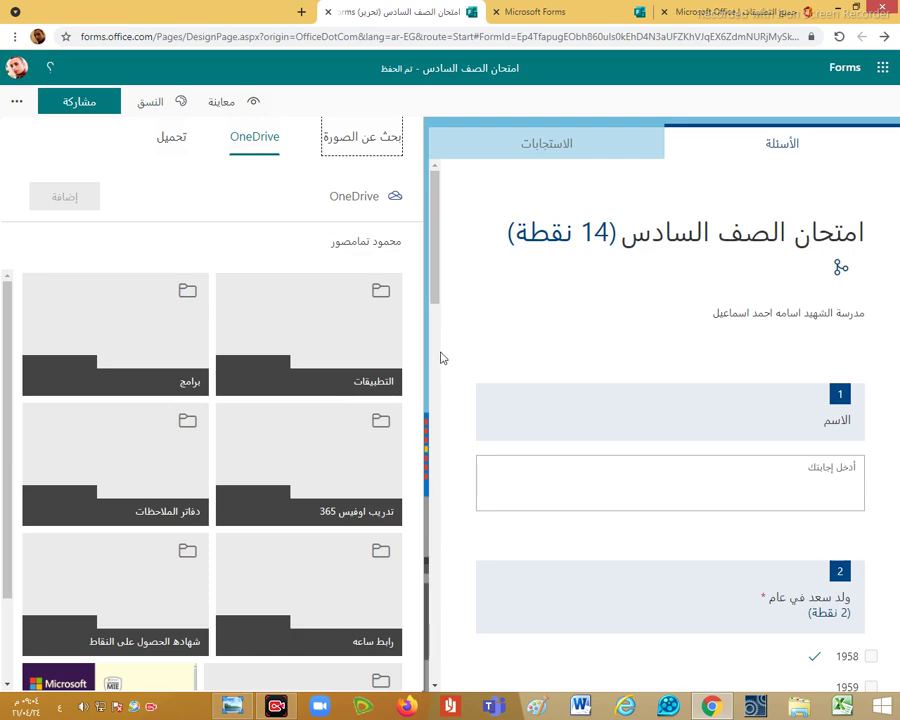
left_click(167, 112)
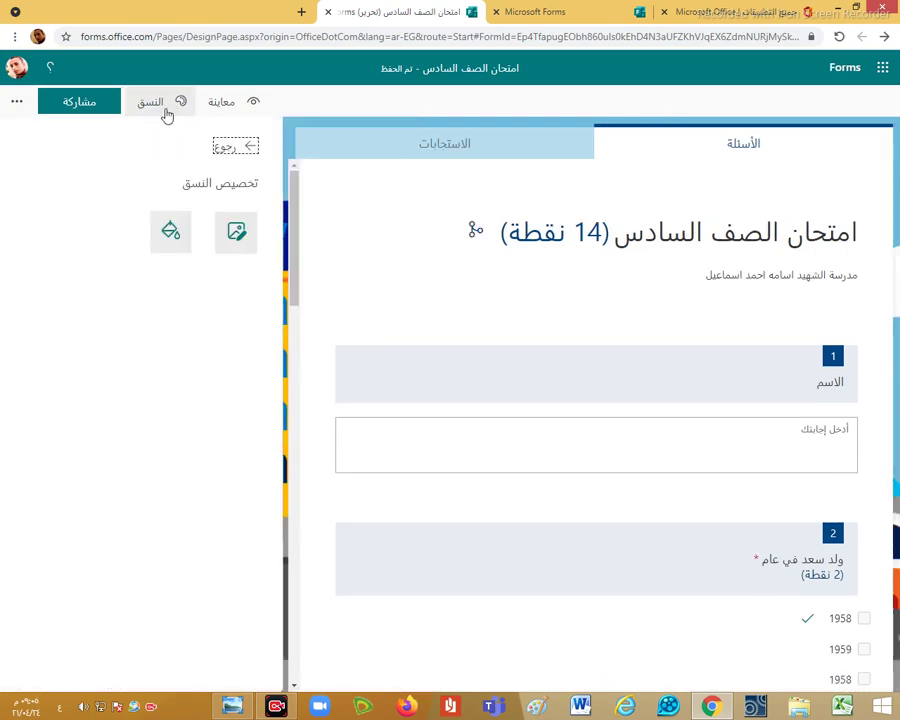
Examine the quiz's sharing options, including who can respond, the shortened URL and the QR code
left_click(78, 112)
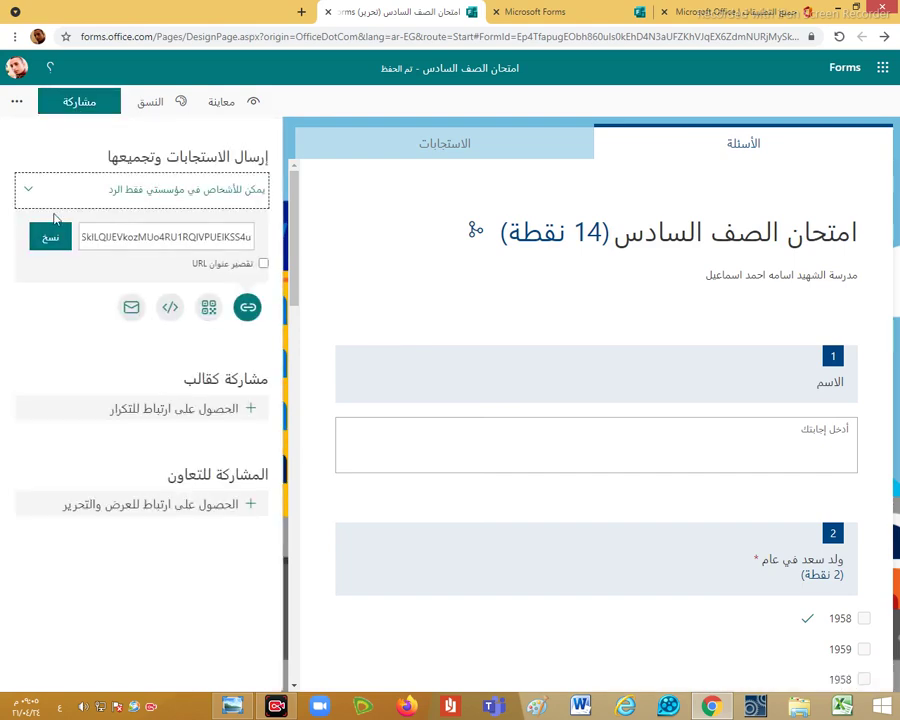
left_click(30, 195)
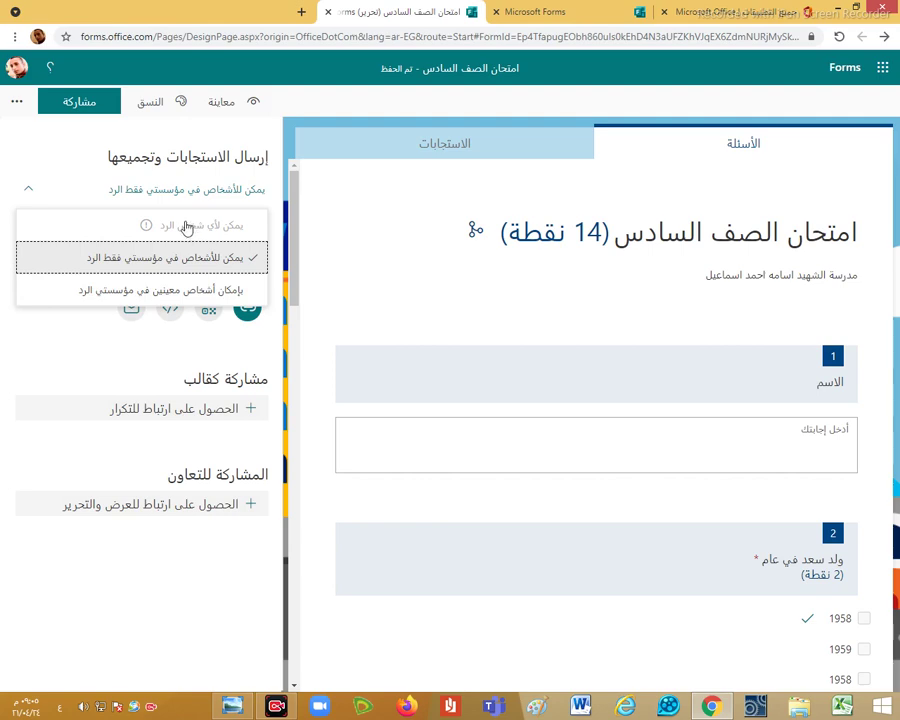
key("Escape")
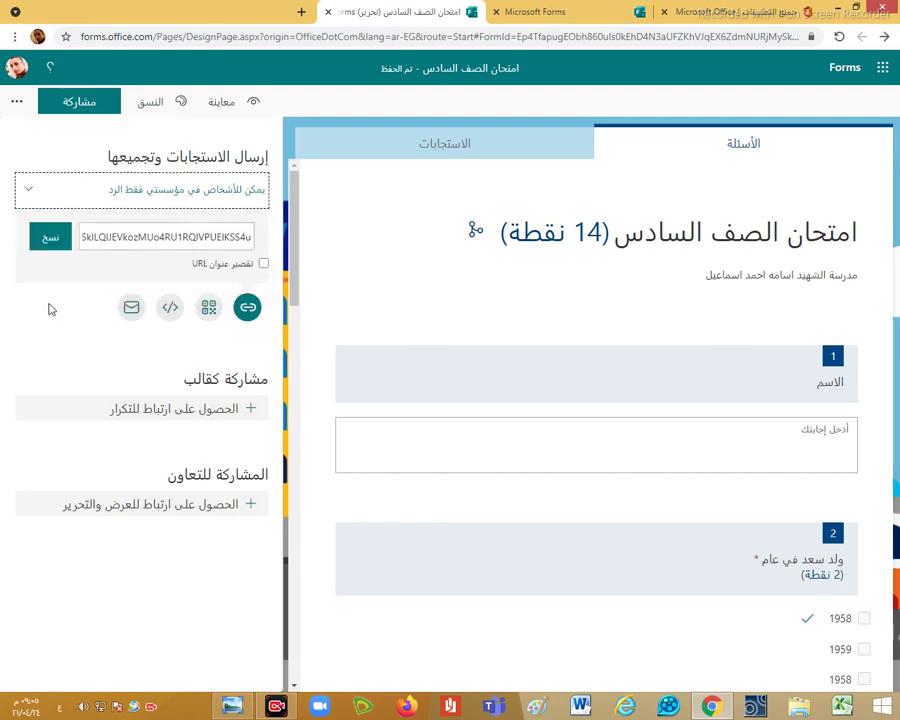
left_click(262, 265)
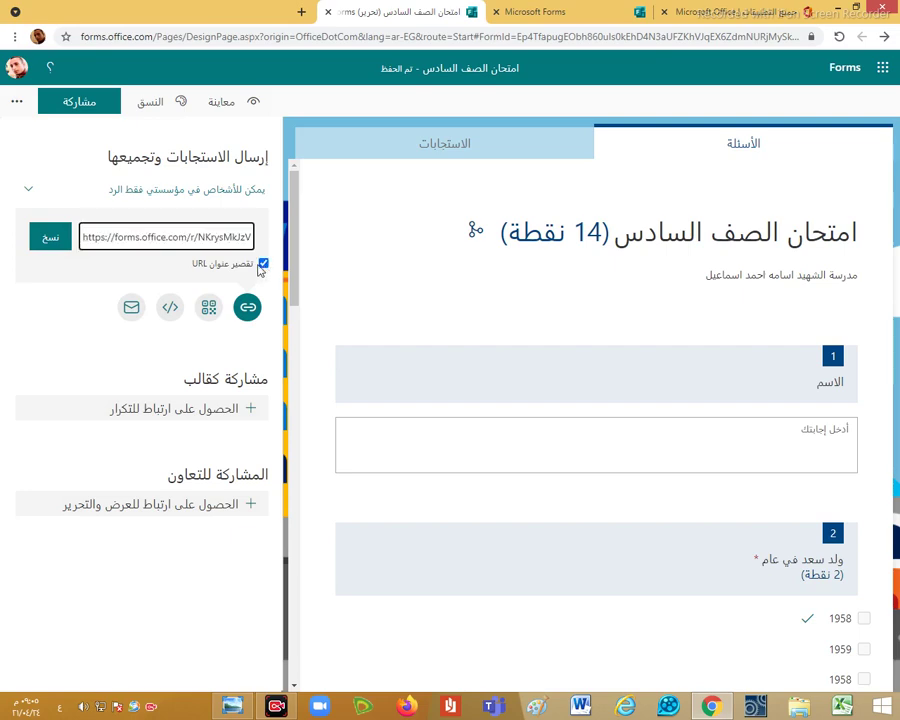
left_click(263, 265)
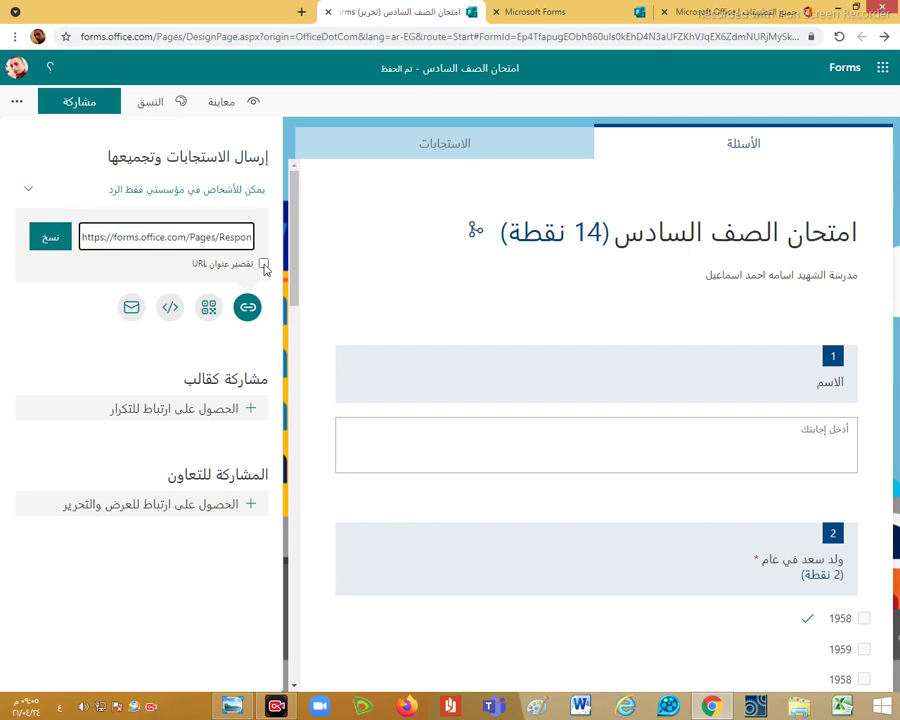
left_click(209, 309)
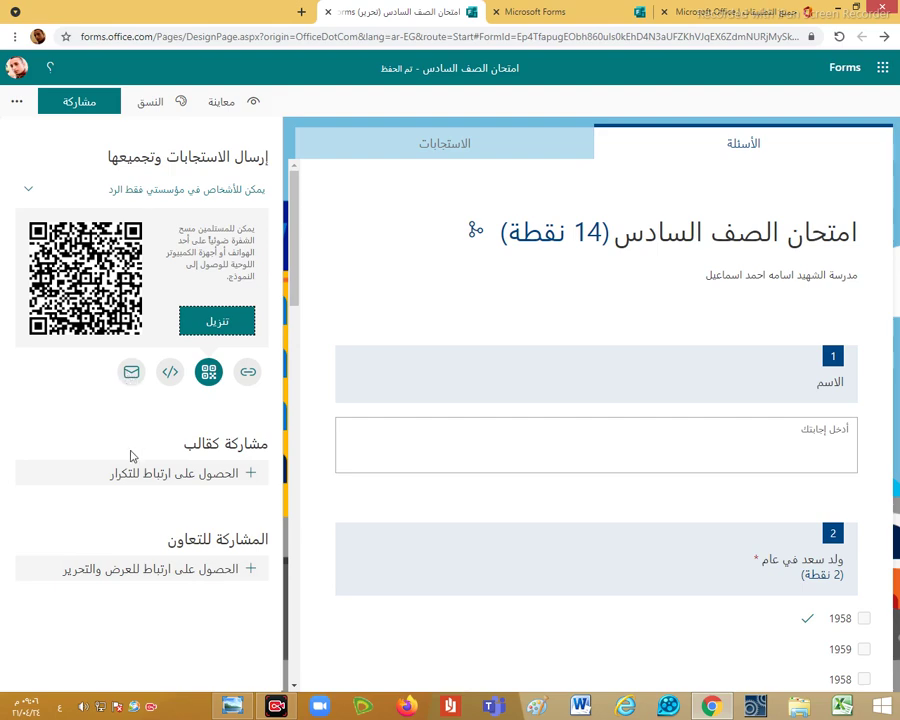
In the quiz settings, try automatic results off and on again, and turn off name recording ("تسجيل الاسم")
left_click(17, 106)
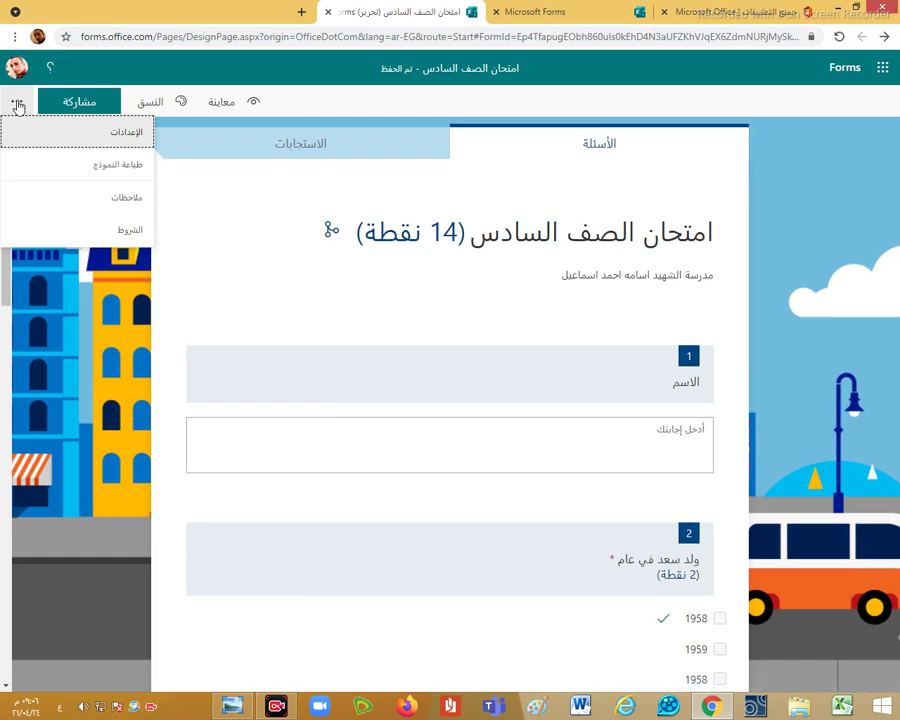
left_click(129, 144)
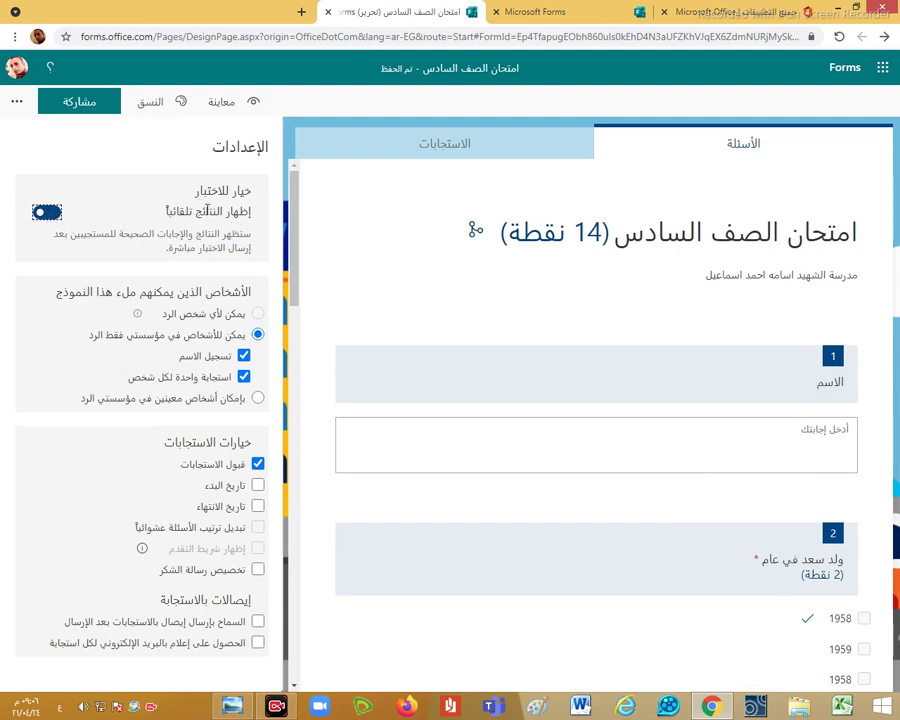
left_click(53, 217)
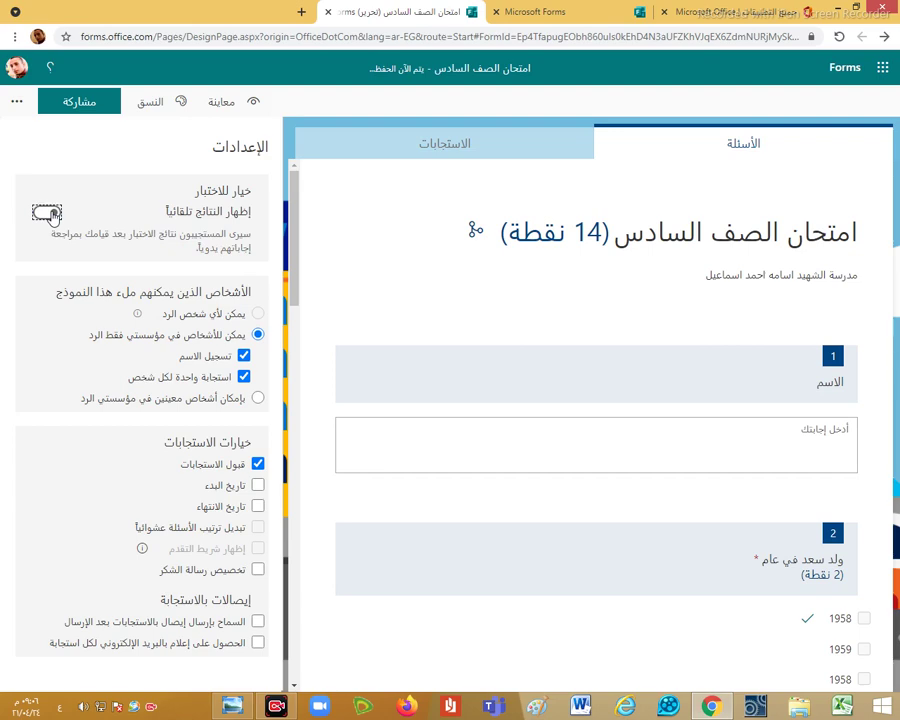
left_click(50, 216)
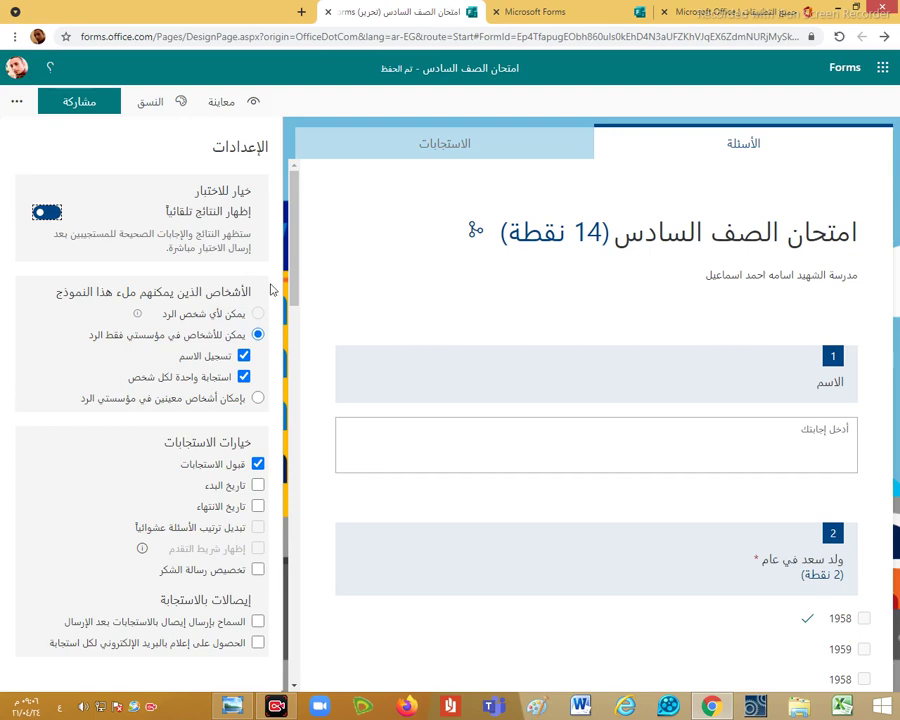
left_click(244, 356)
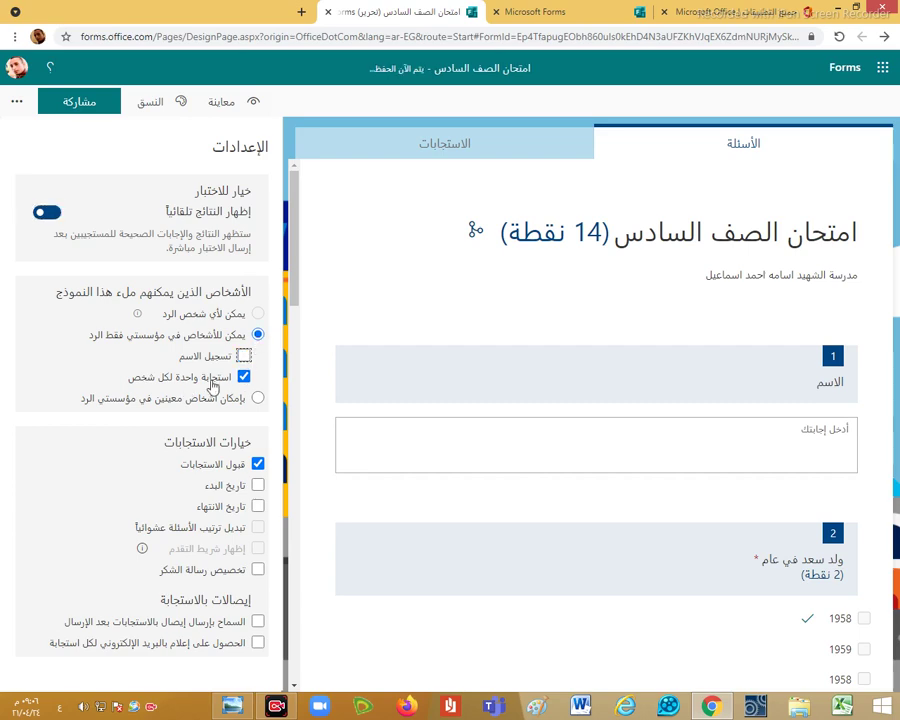
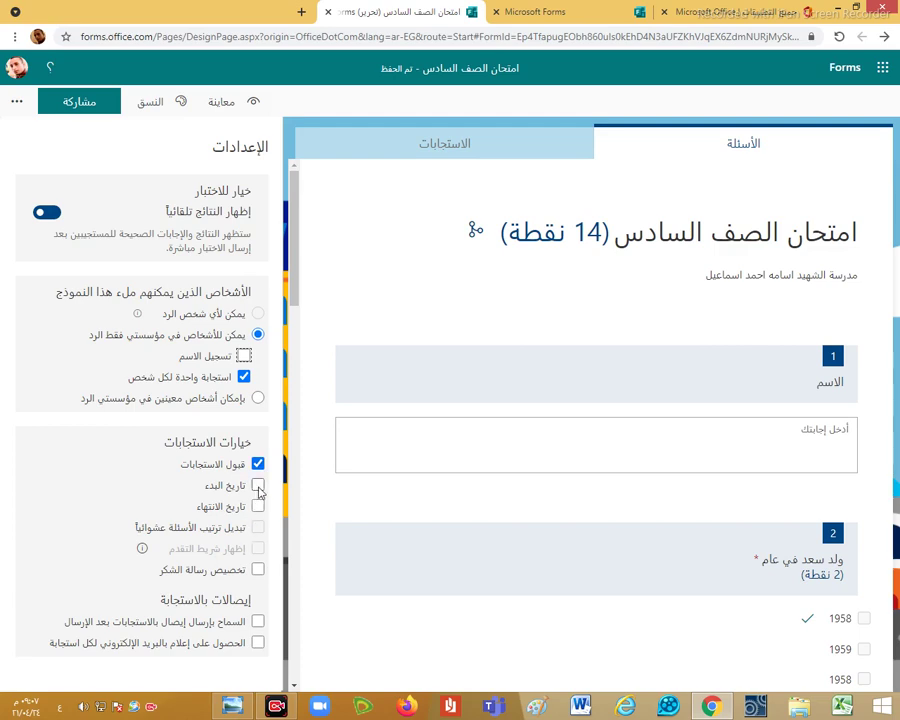
Enable a start date of 24/04/2021 at 10:00 PM for responses, and try the end date option before disabling it again
left_click(258, 486)
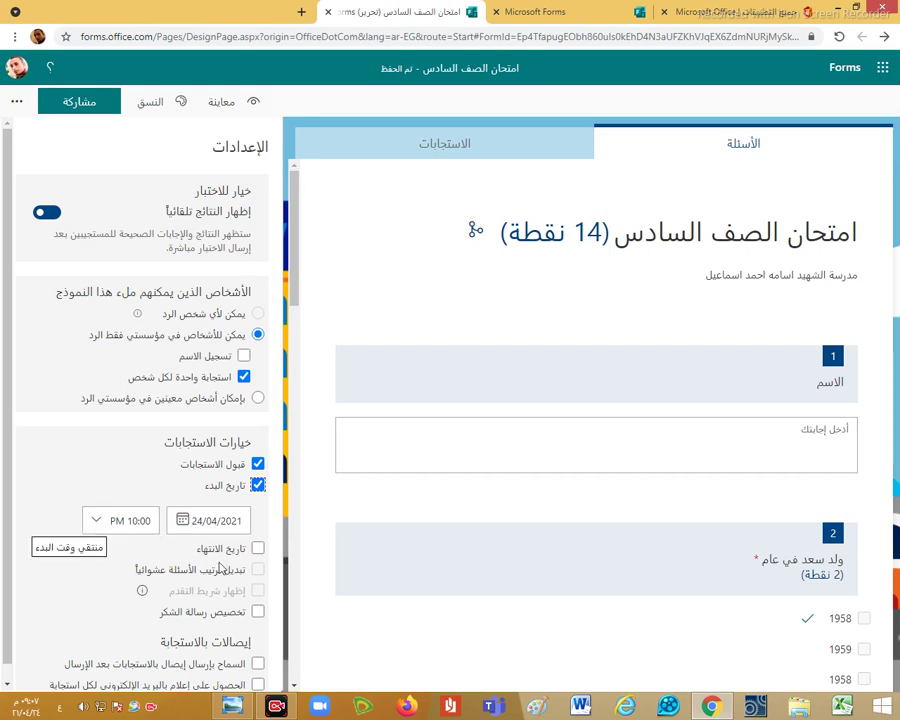
left_click(256, 552)
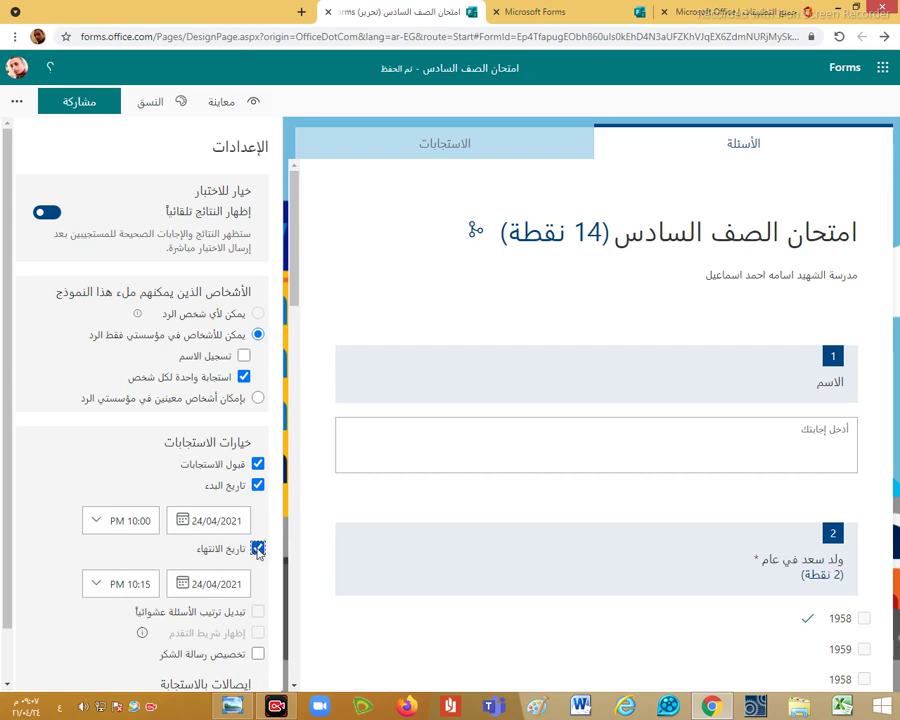
left_click(258, 549)
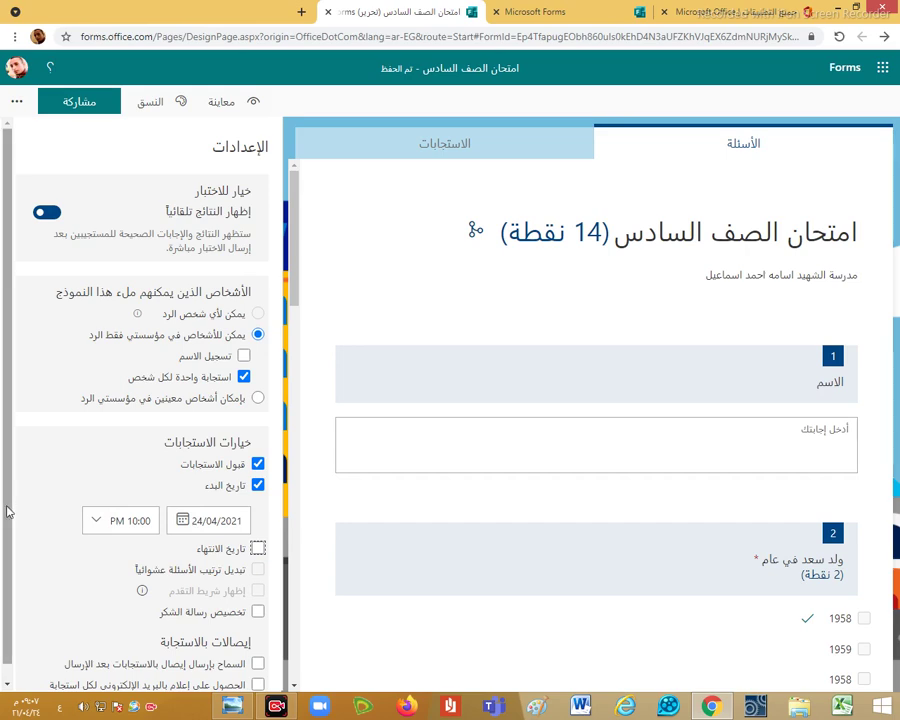
Enable a customized thank-you message for the quiz and set its text to "احسنت"
scroll(10, 515, "down", 1)
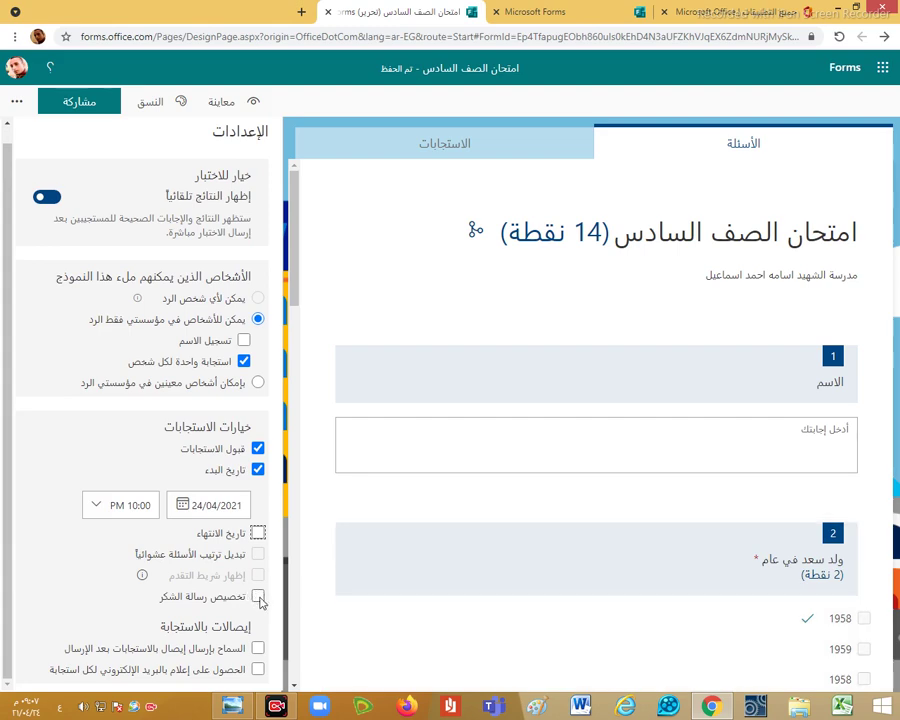
left_click(257, 598)
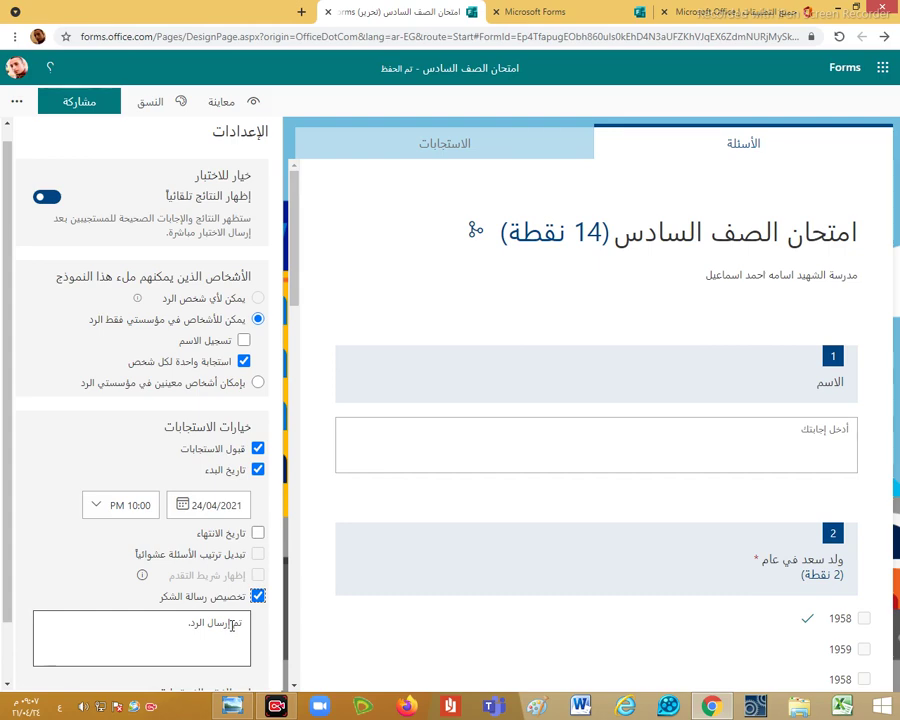
triple_click(232, 624)
type("احسنت")
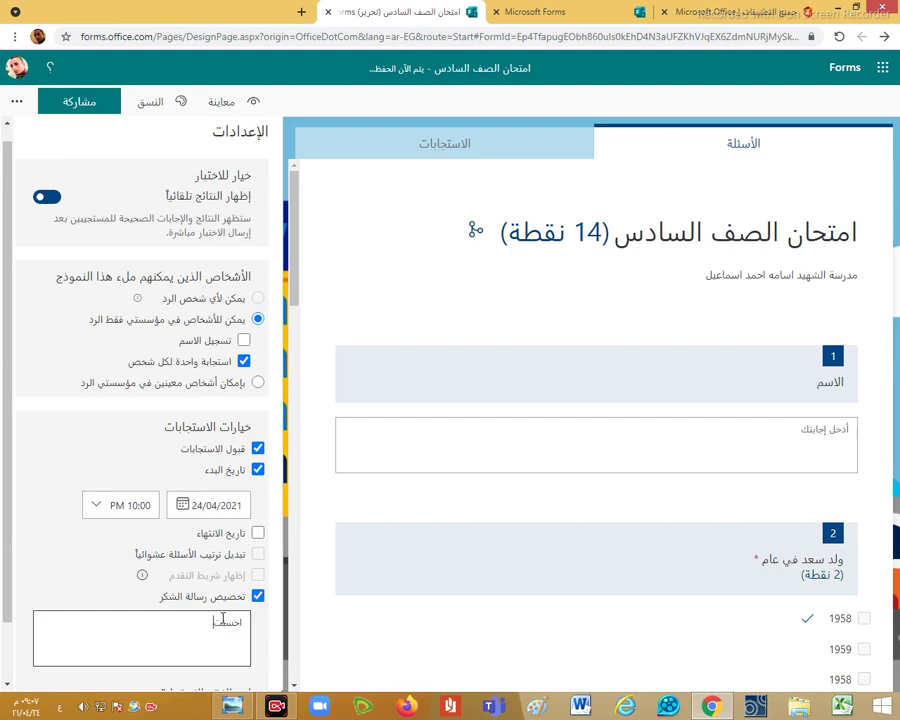
scroll(120, 500, "down", 1)
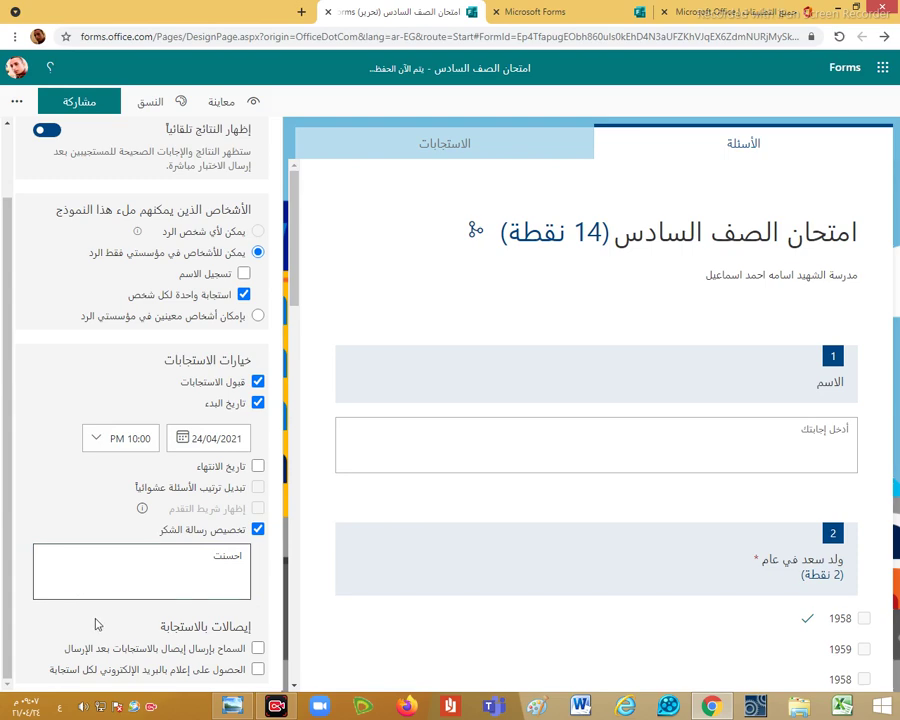
Try the response receipt option and the email notification for each response, and switch both off again
left_click(257, 650)
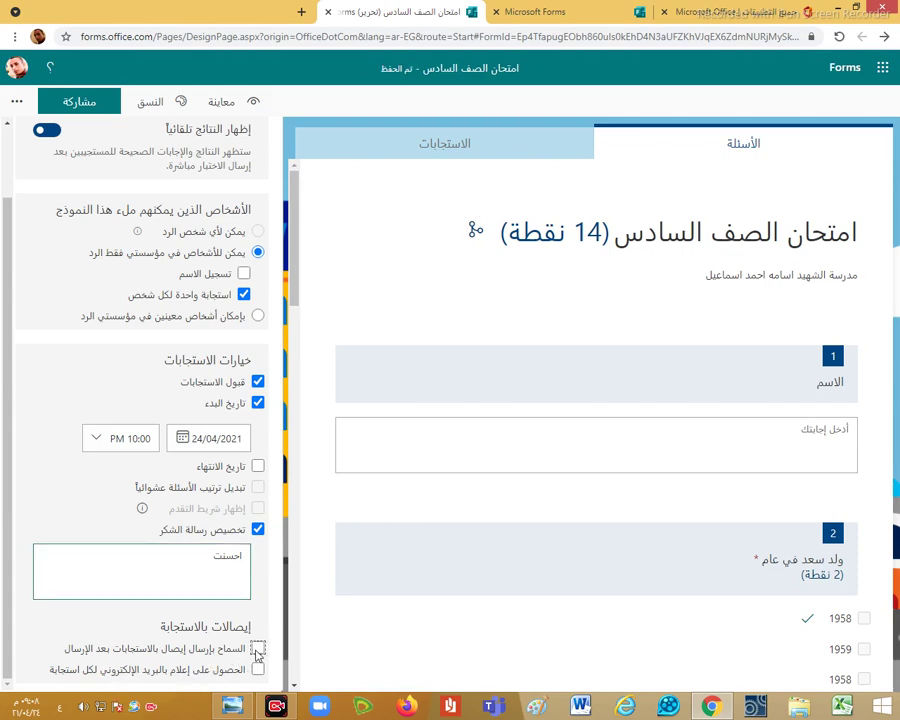
left_click(257, 650)
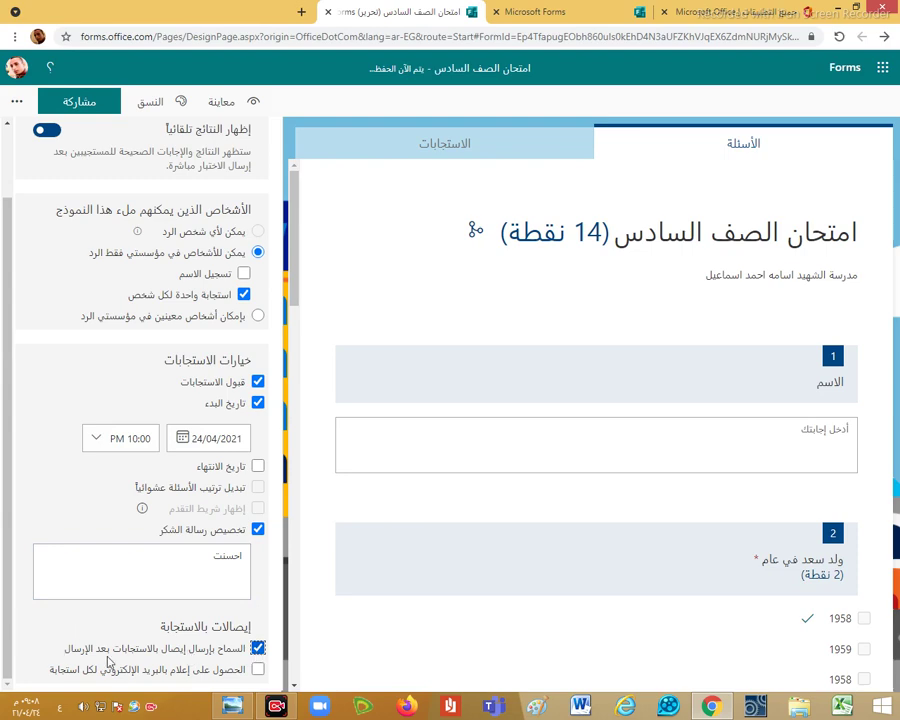
left_click(257, 670)
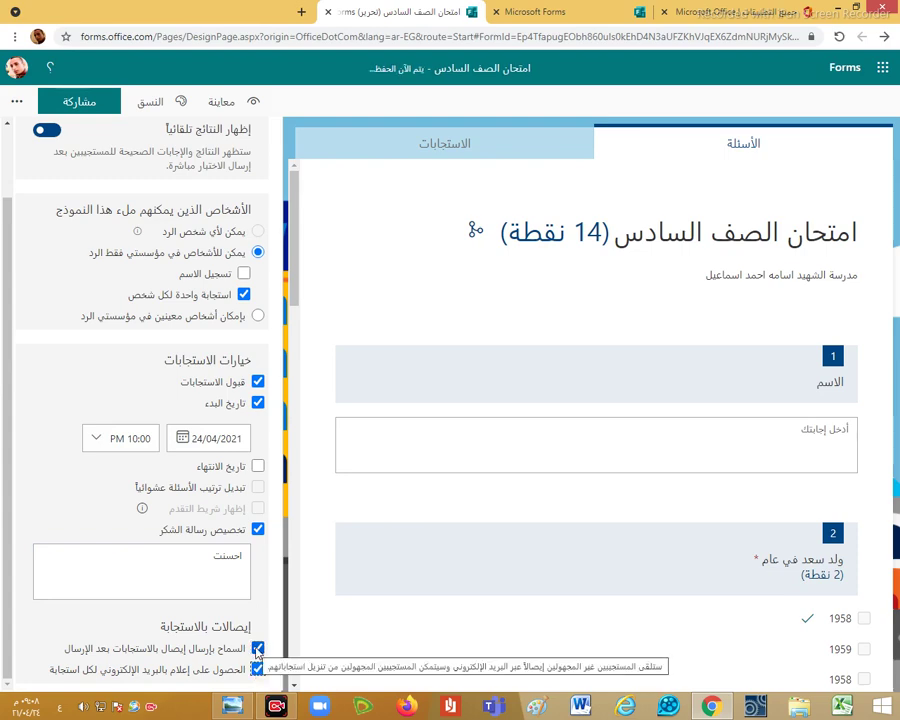
left_click(257, 649)
left_click(258, 669)
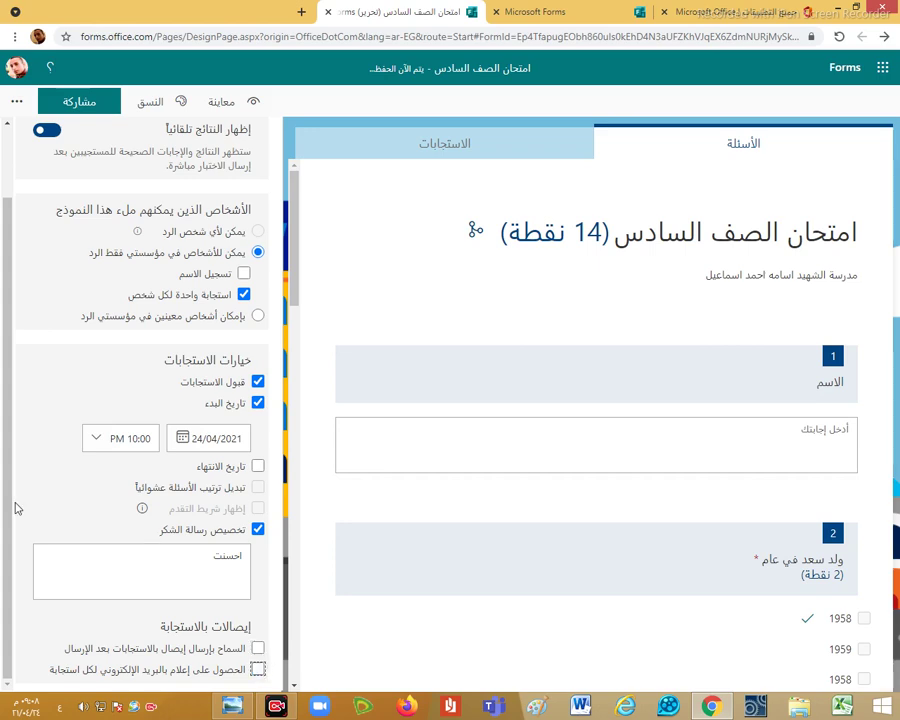
scroll(8, 498, "up", 1)
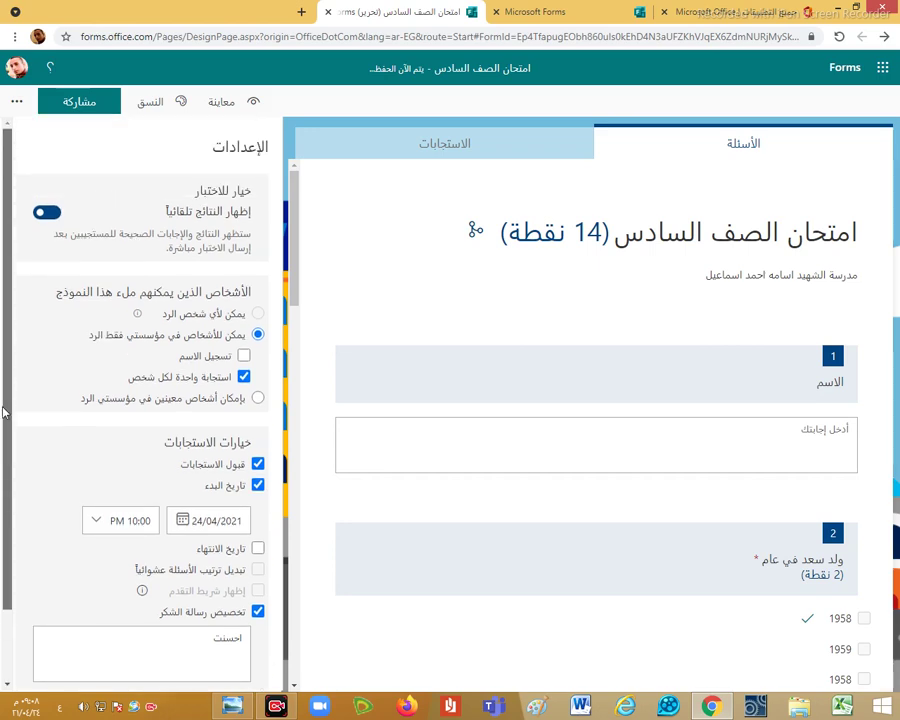
Copy the quiz's full response link, check the responses summary and return to the questions
left_click(78, 103)
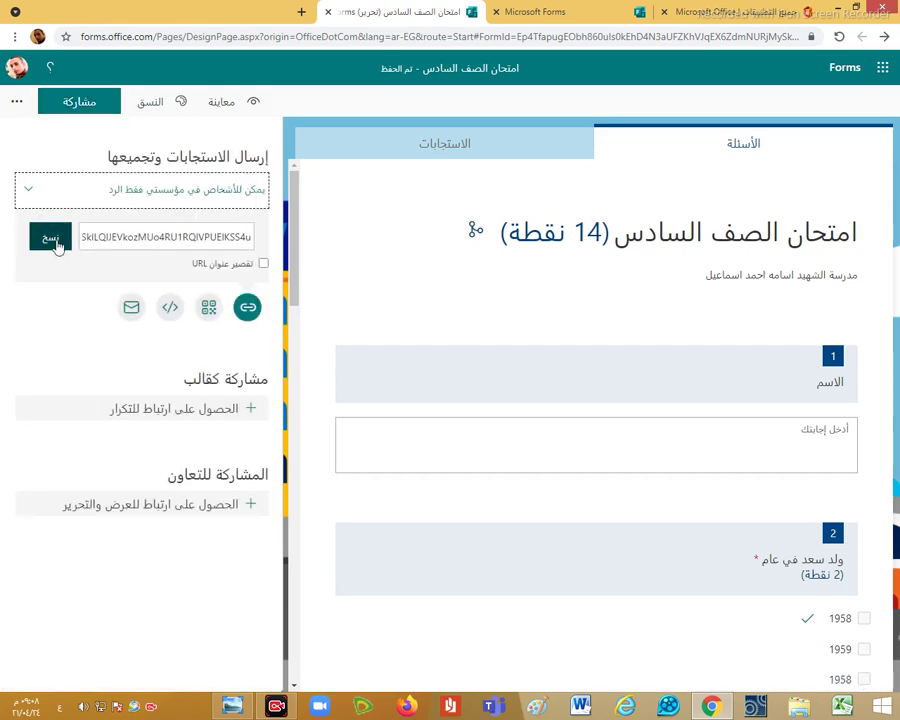
left_click(47, 237)
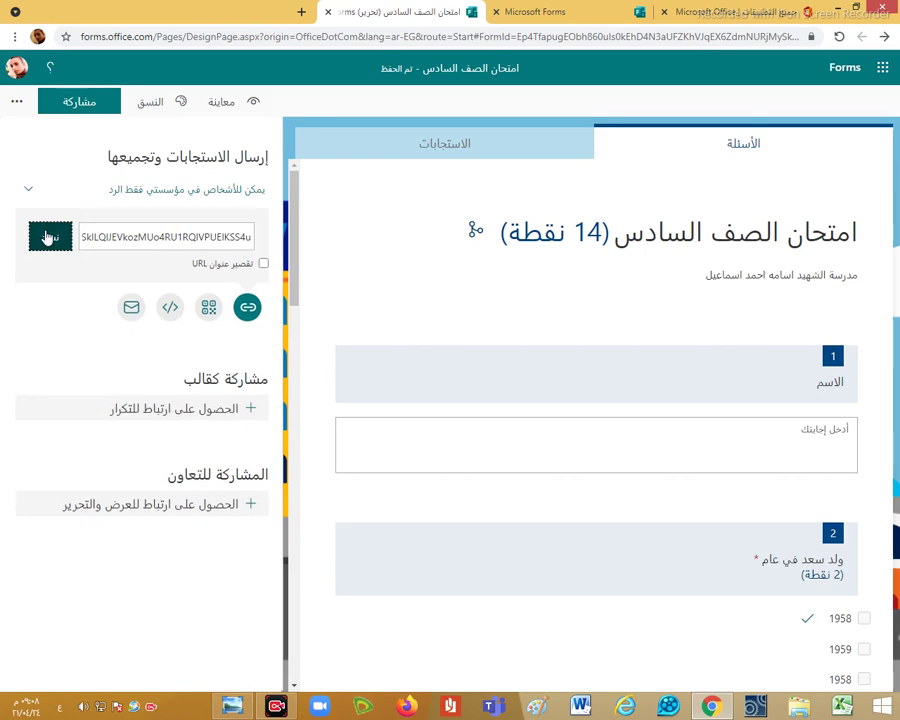
left_click(452, 153)
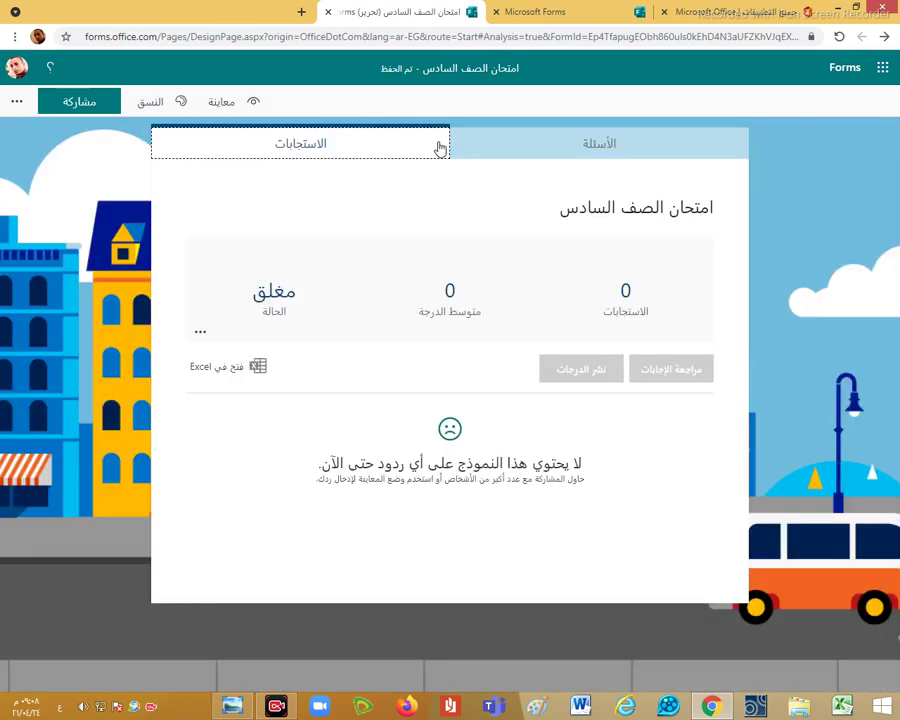
left_click(560, 147)
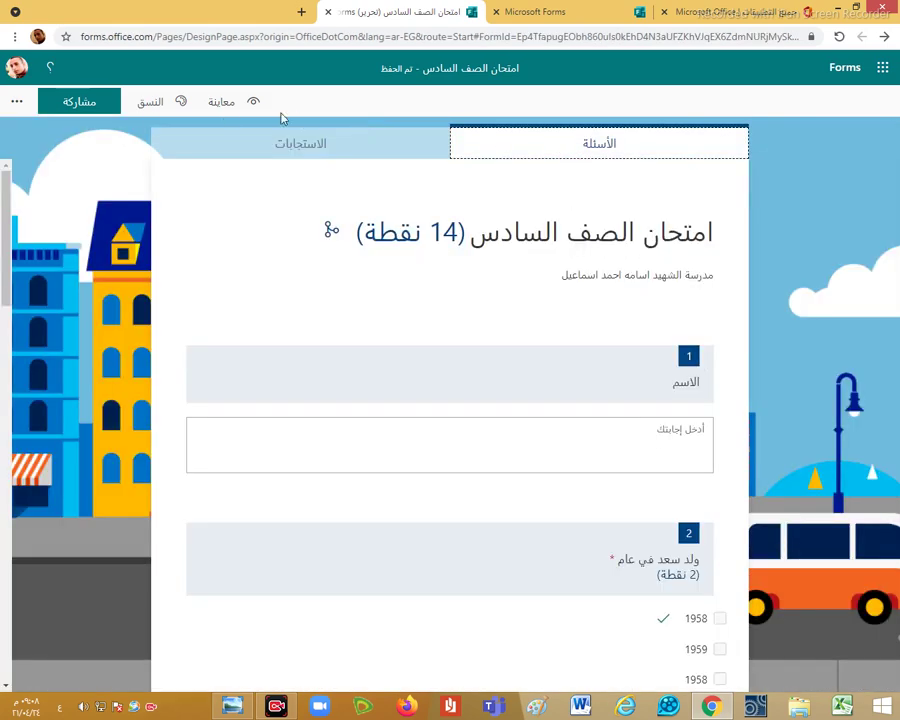
Preview the quiz, enter the student's name in question 1 and select both 1958 options in question 2
left_click(228, 112)
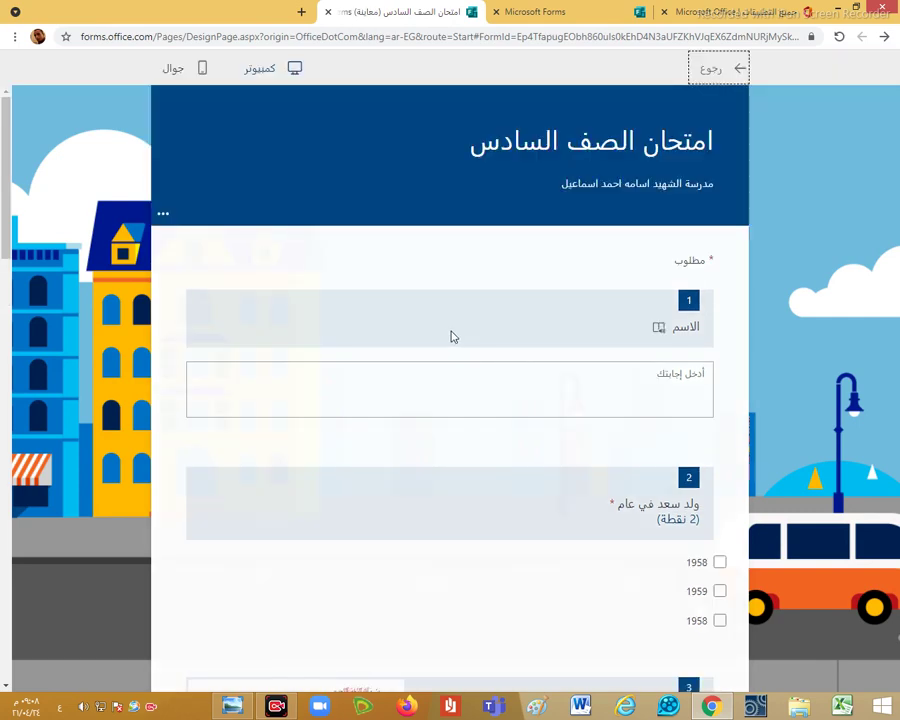
left_click(610, 393)
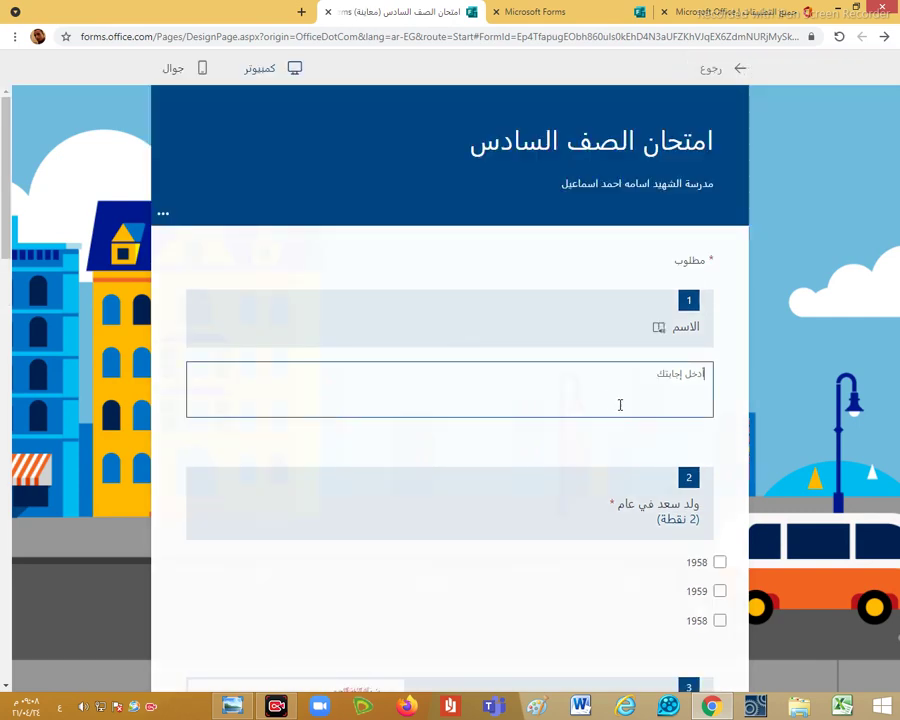
type("ابوبكر")
scroll(658, 519, "down", 2)
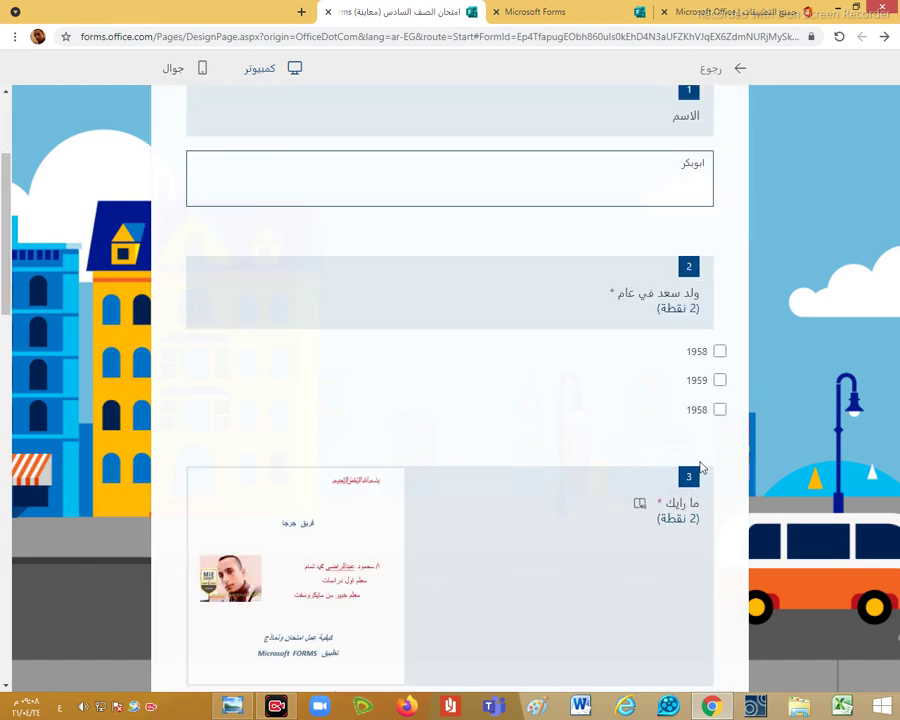
left_click(720, 409)
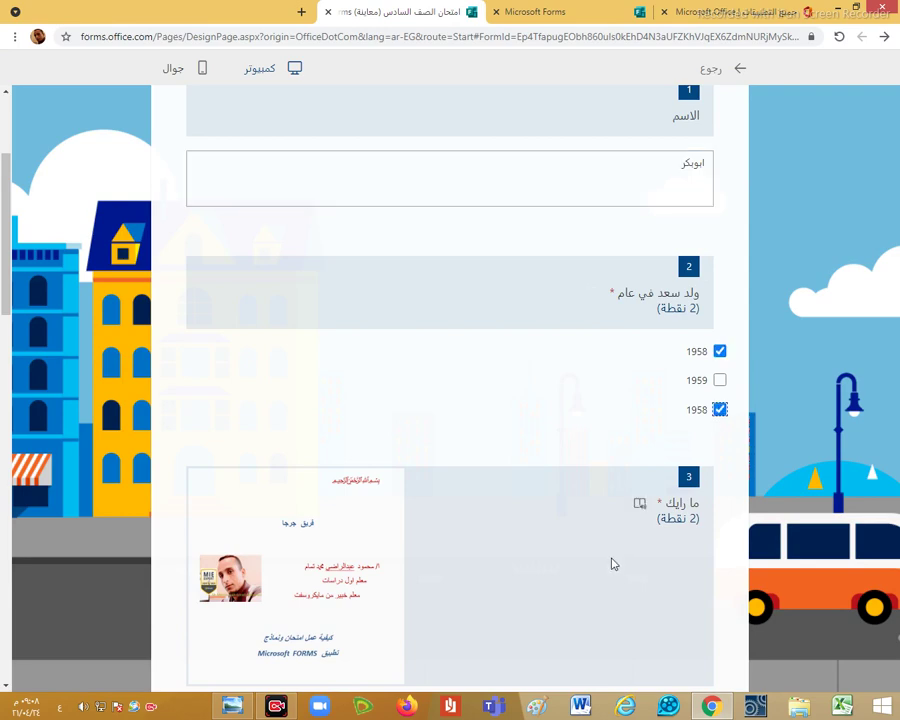
Give question 3 a four-star rating and choose the date of birth for question 4 from the calendar
scroll(605, 560, "down", 3)
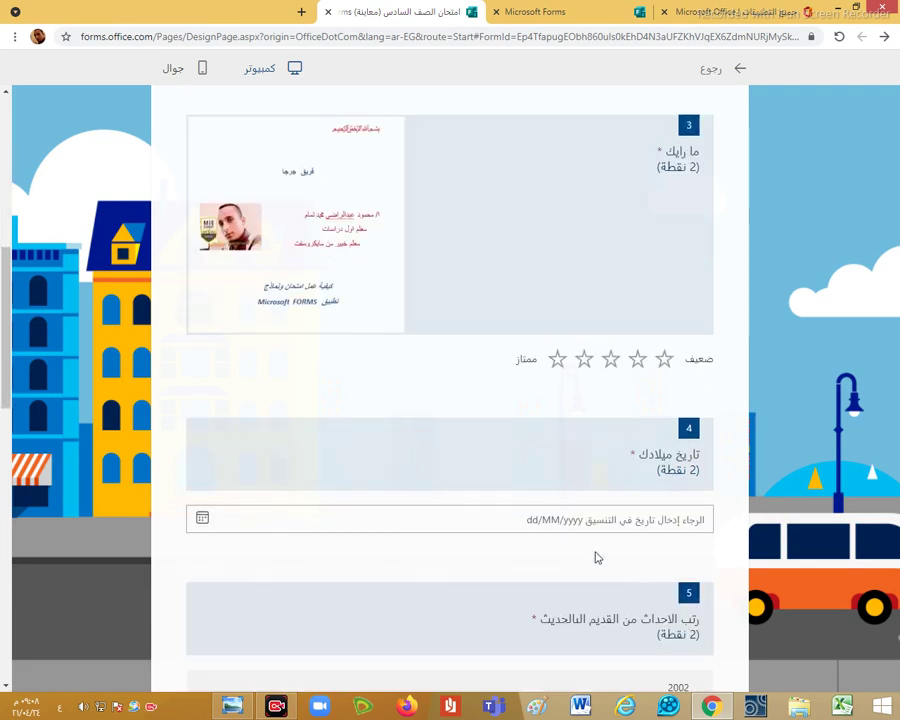
left_click(584, 359)
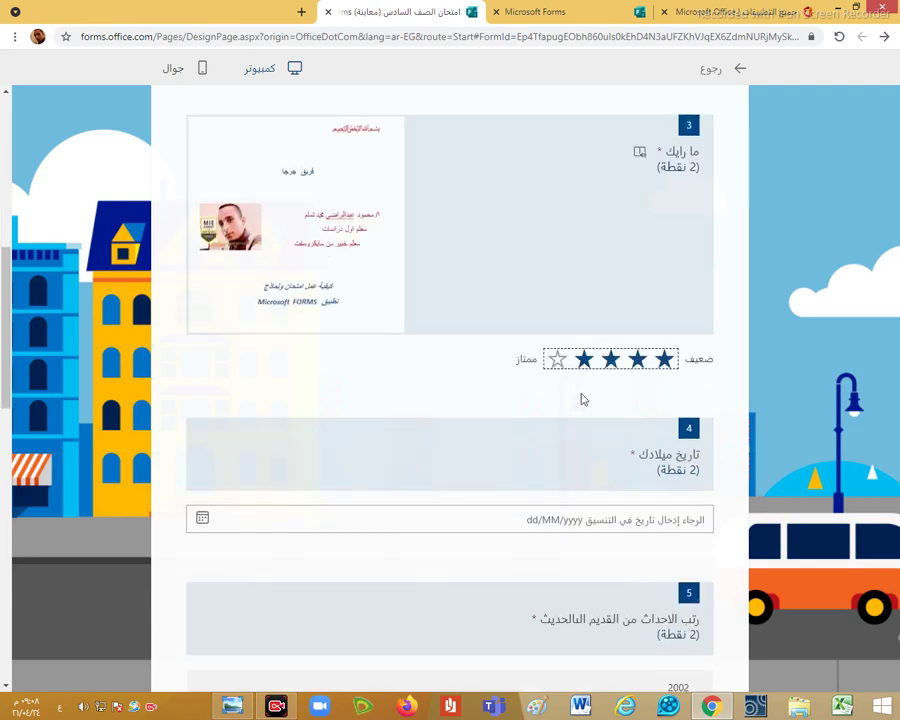
left_click(202, 522)
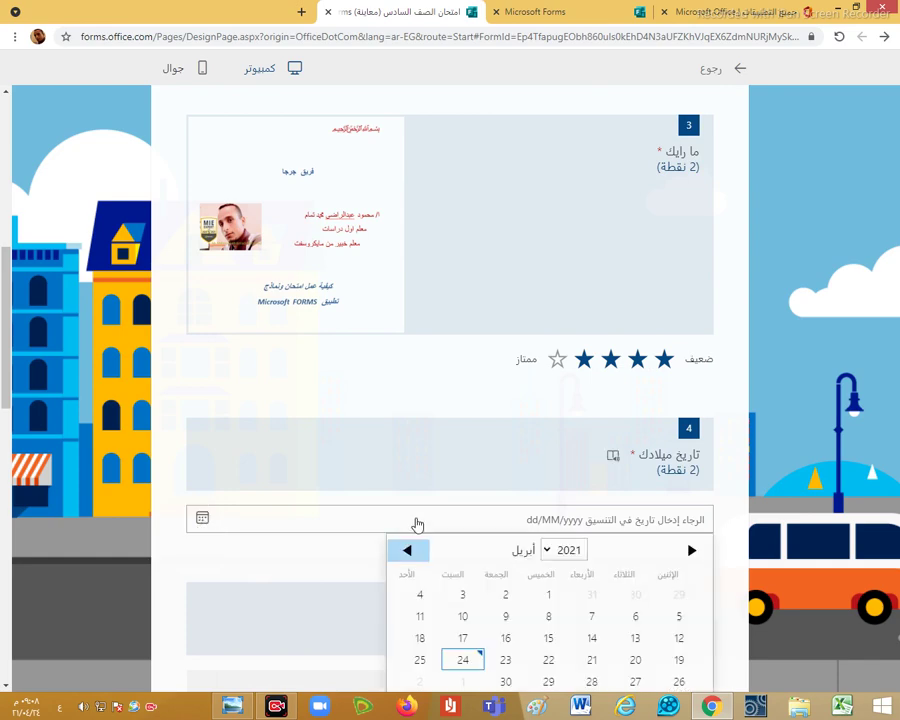
scroll(413, 545, "down", 2)
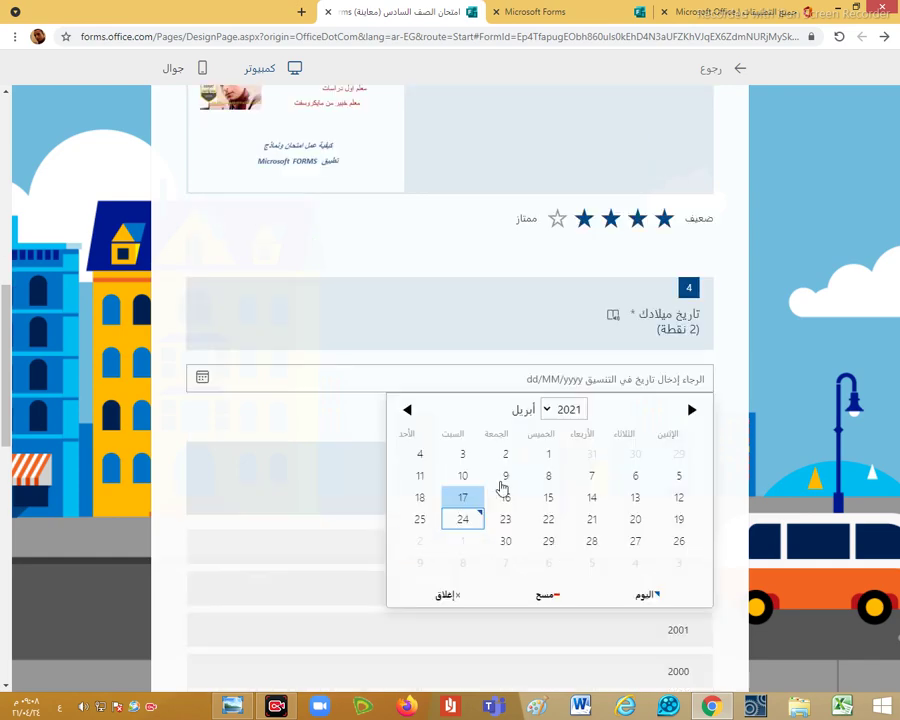
left_click(546, 411)
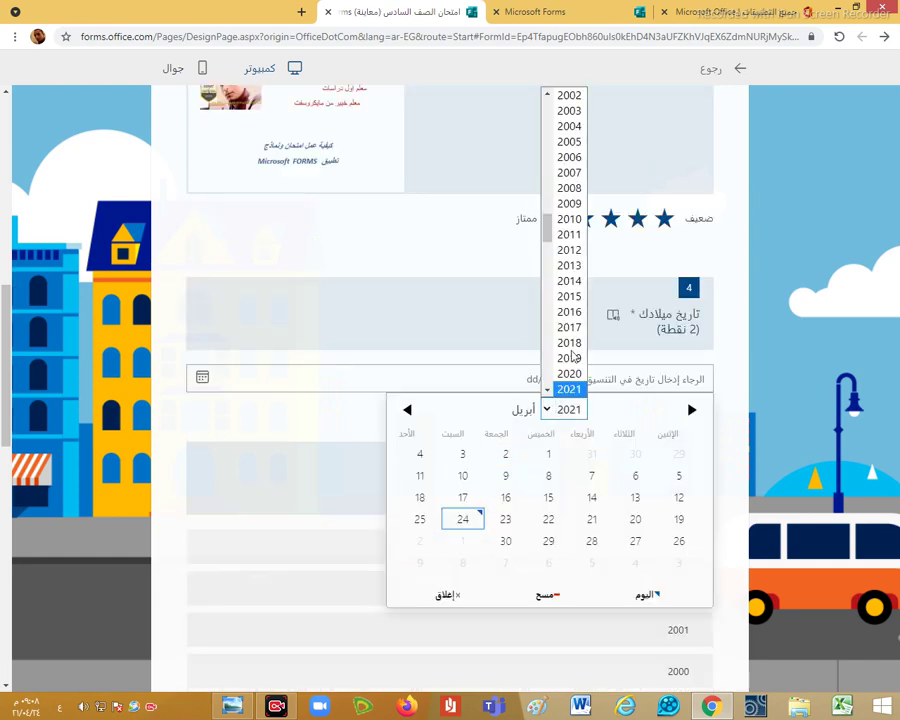
left_click(569, 219)
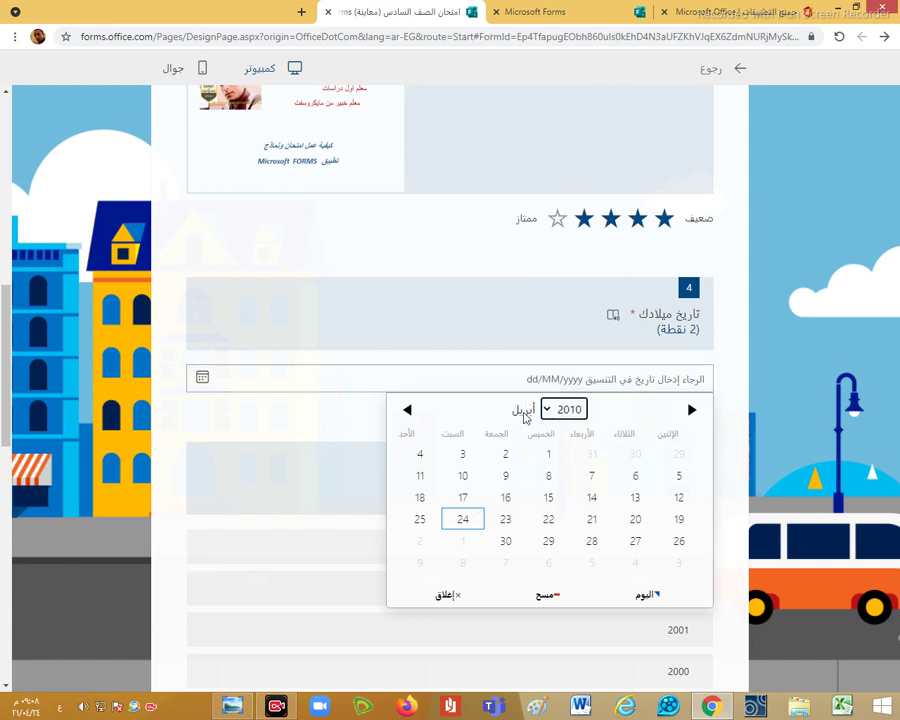
left_click(407, 411)
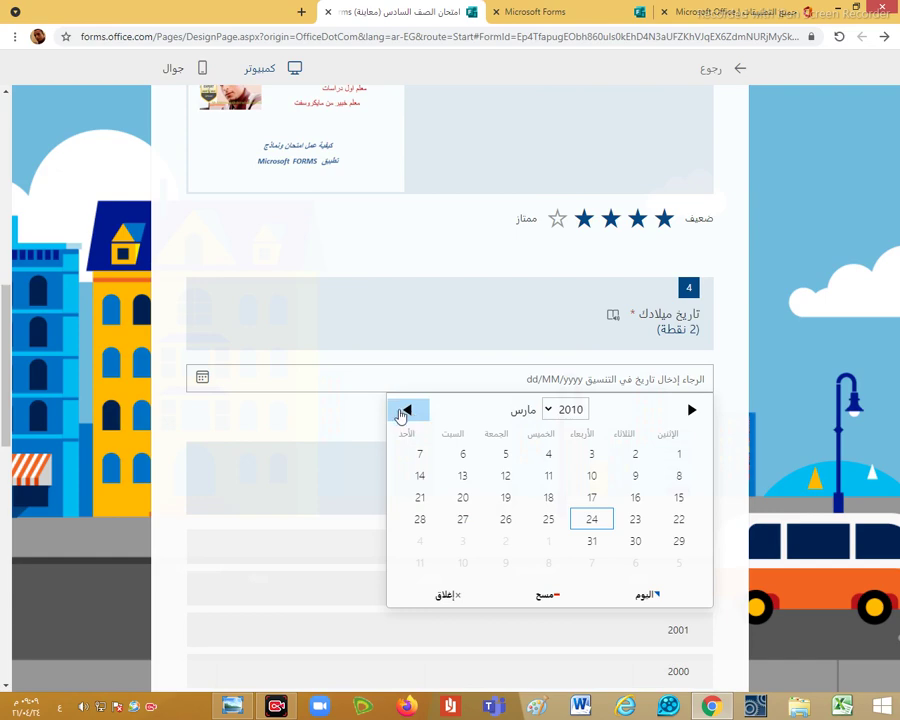
left_click(405, 414)
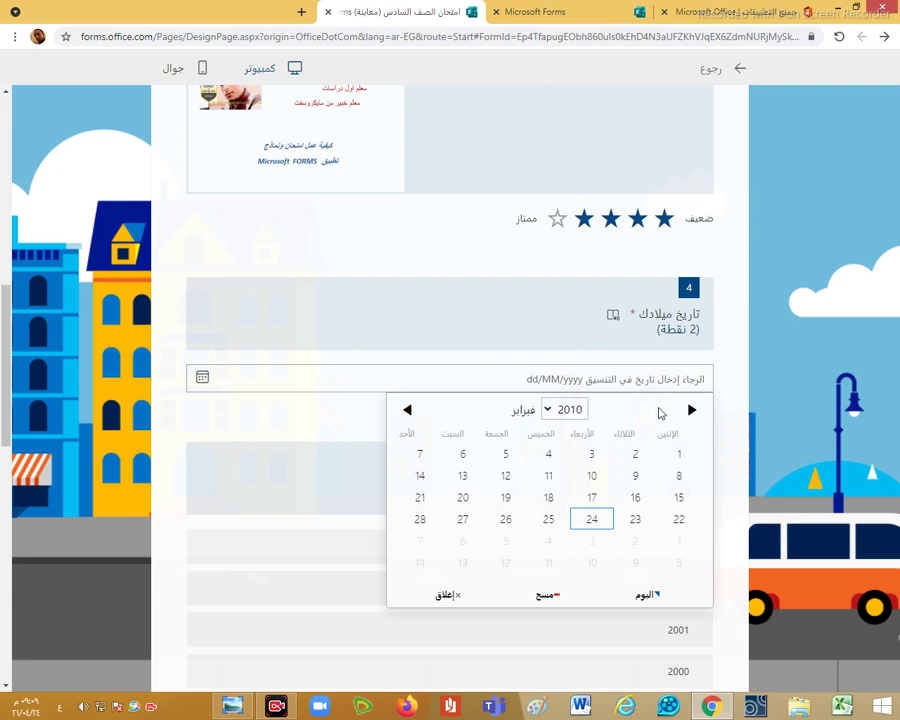
left_click(691, 410)
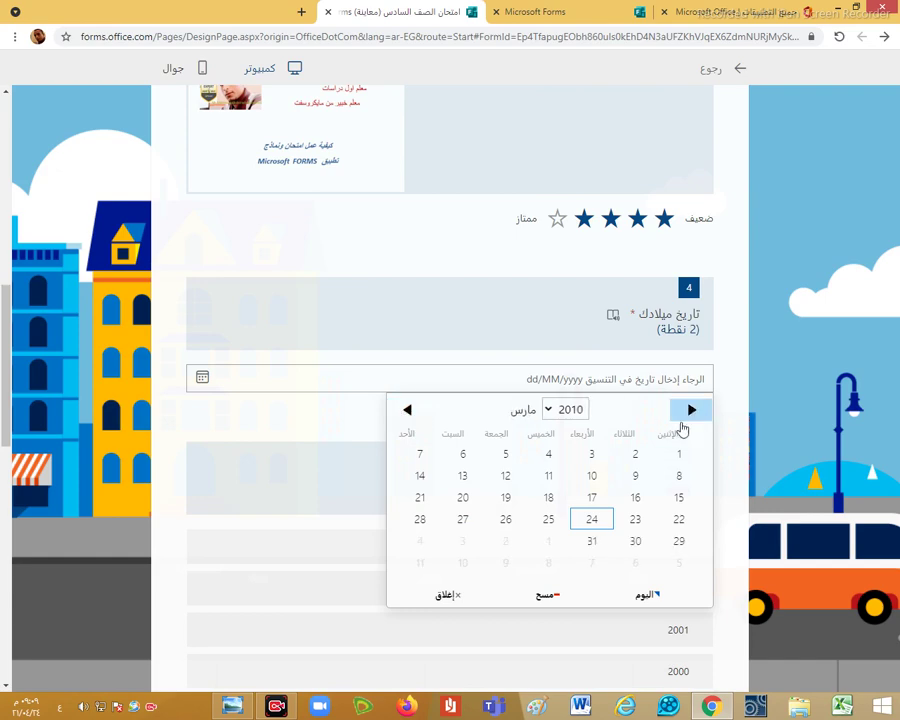
left_click(550, 497)
Rank the years in question 5 in the order 2003, 2001, 2002, 2000
scroll(361, 493, "down", 1)
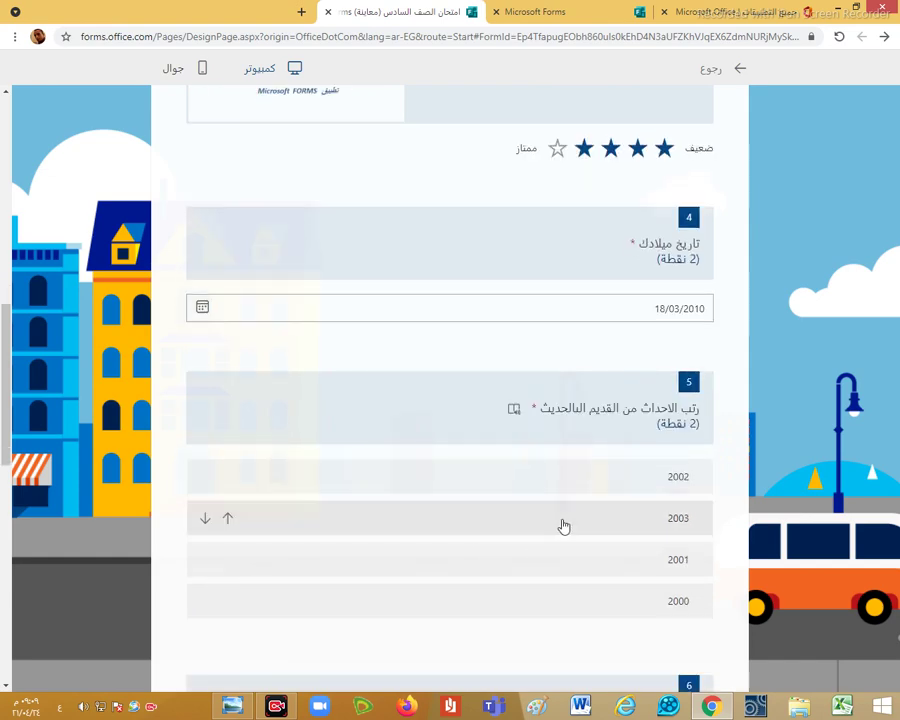
left_click(228, 519)
left_click(228, 519)
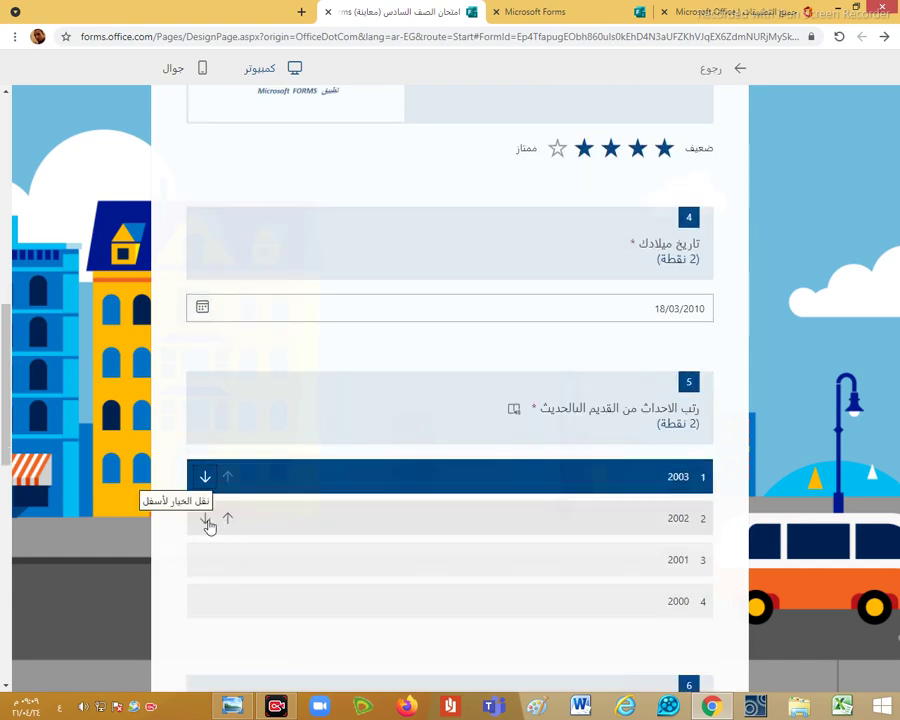
left_click(206, 518)
Upload the image file بدون عنوان.png as the answer to question 6
scroll(424, 573, "down", 2)
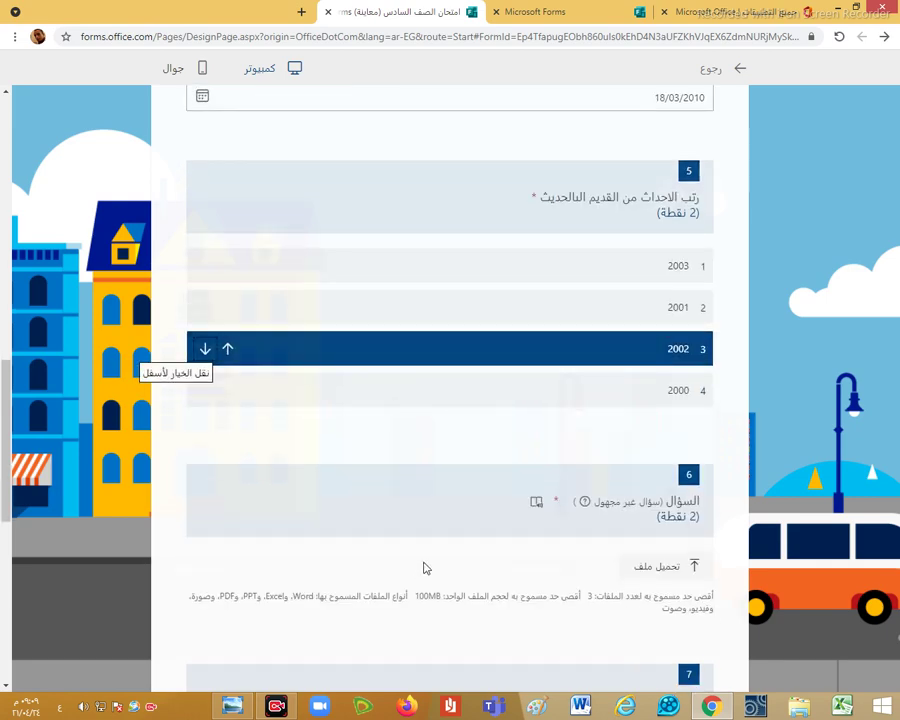
scroll(427, 560, "down", 2)
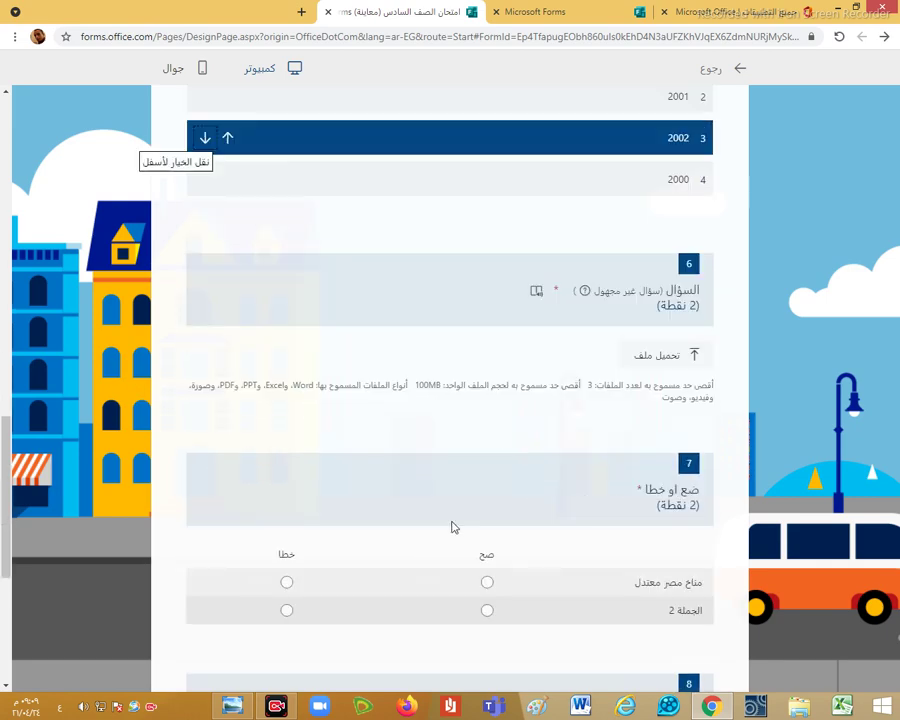
left_click(640, 360)
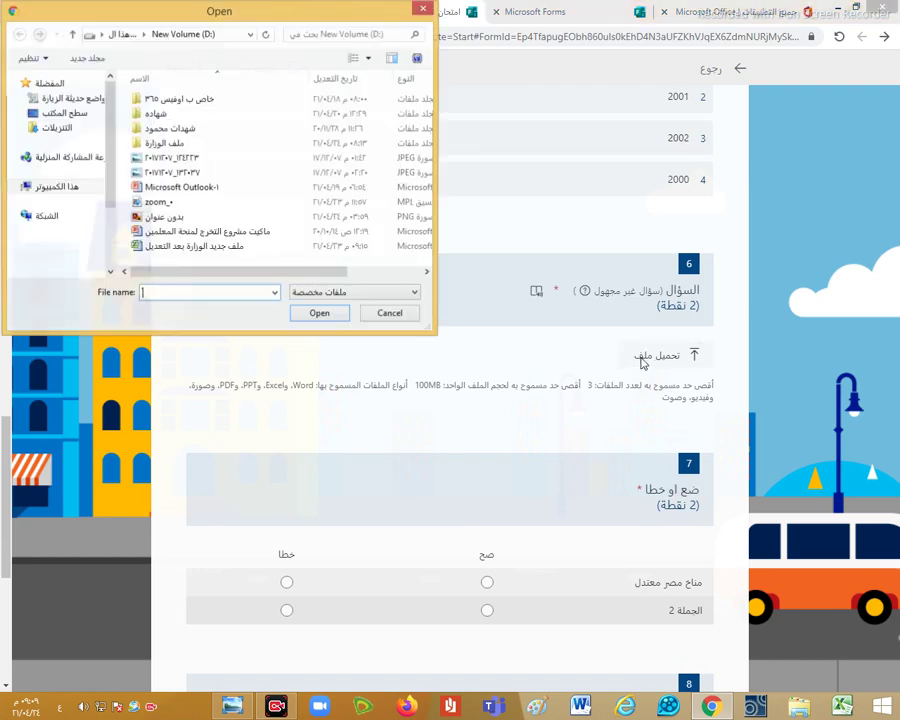
left_click(175, 217)
left_click(303, 312)
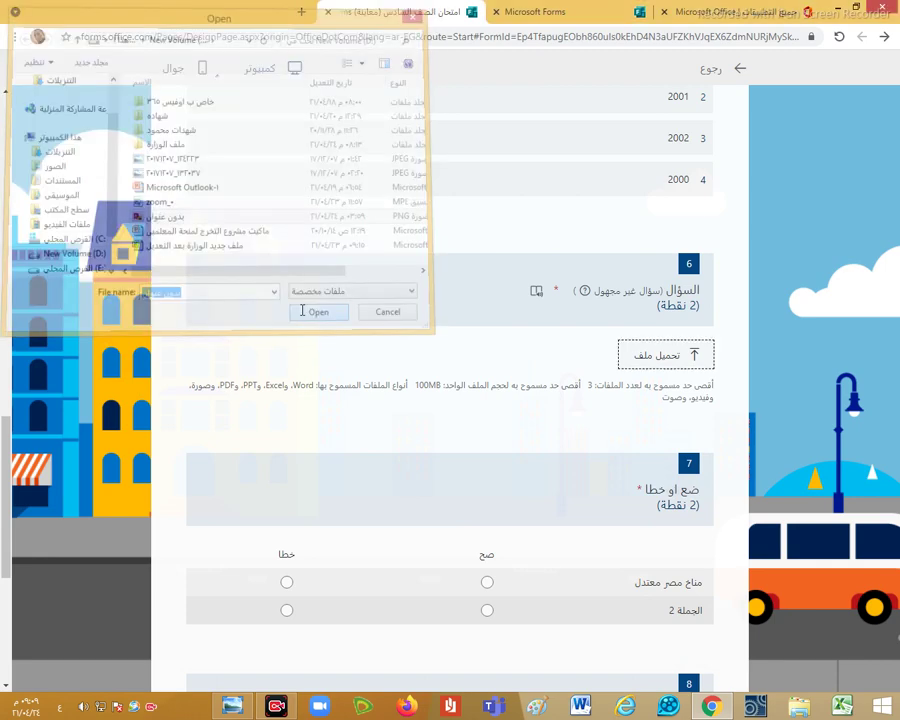
Answer question 7 by marking مناخ مصر معتدل as صح and الجملة 2 as خطا
scroll(420, 415, "down", 2)
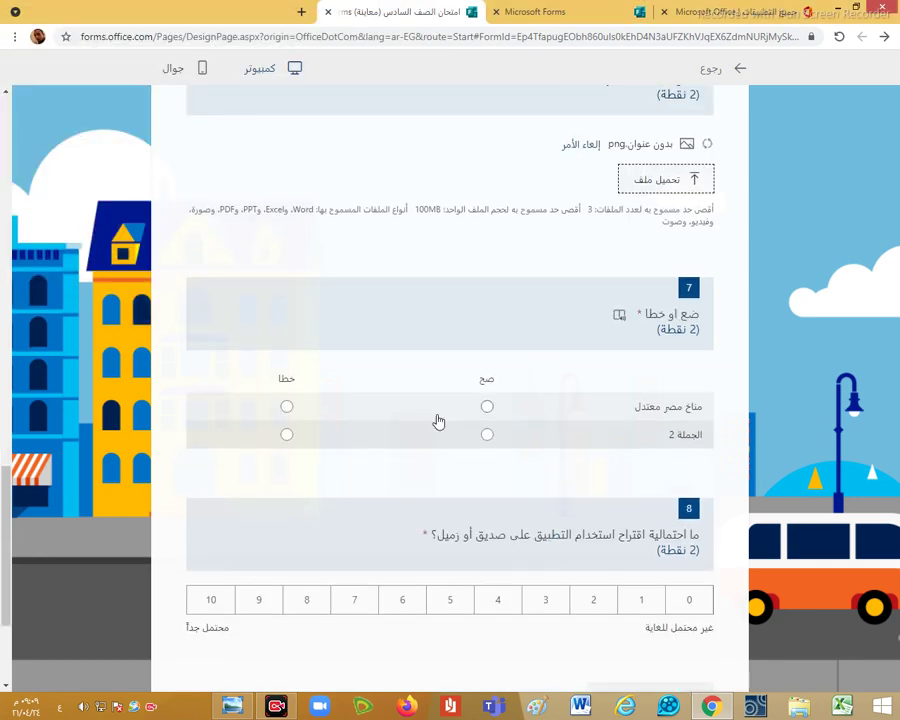
left_click(287, 406)
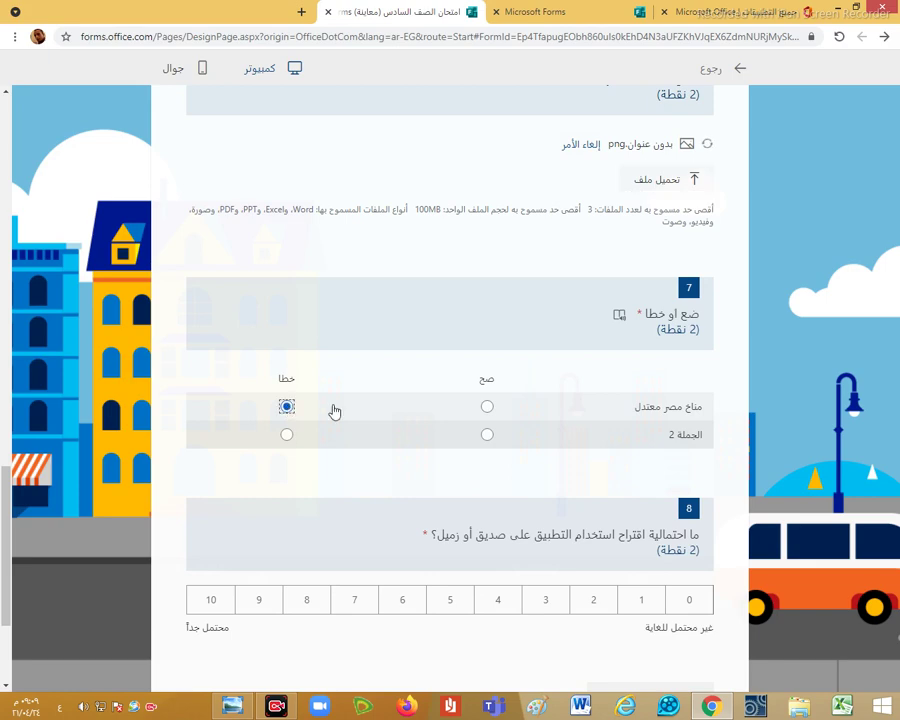
left_click(487, 408)
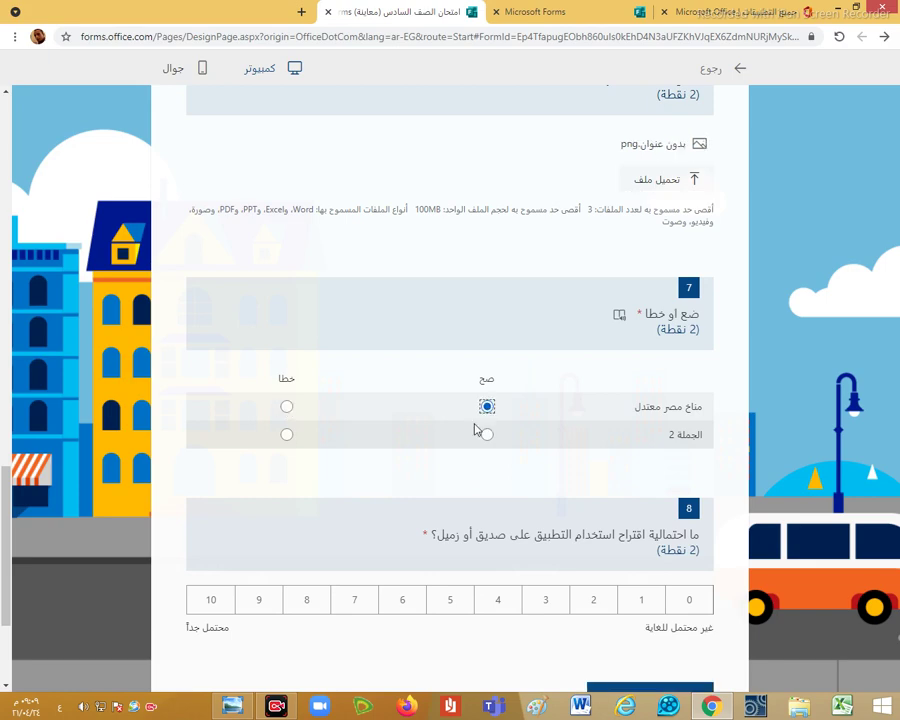
left_click(287, 434)
Choose 5 on the recommendation scale in question 8 and submit the test response
scroll(426, 536, "down", 2)
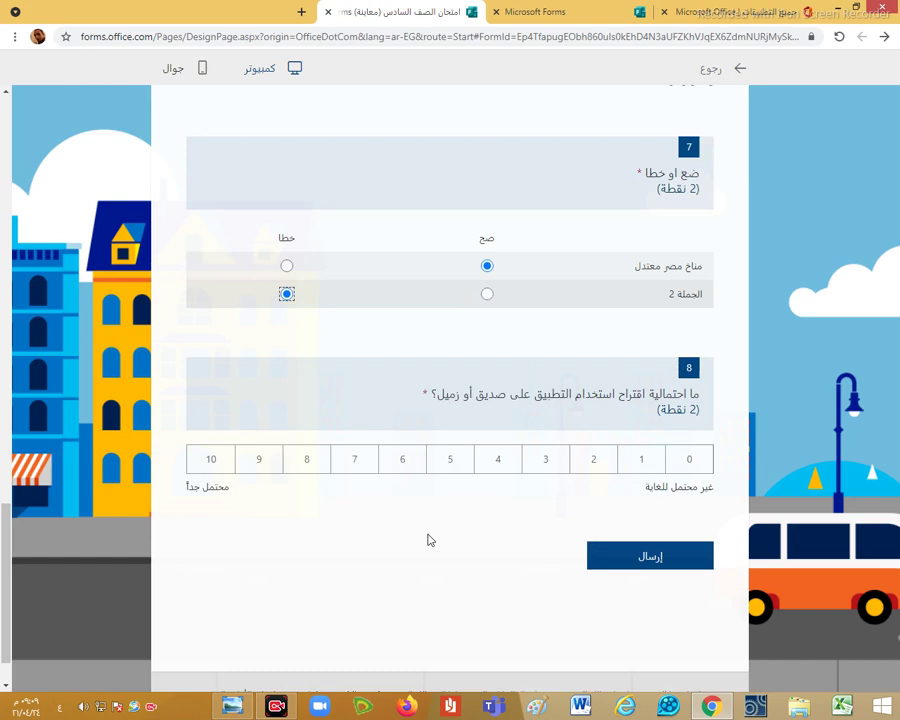
left_click(445, 466)
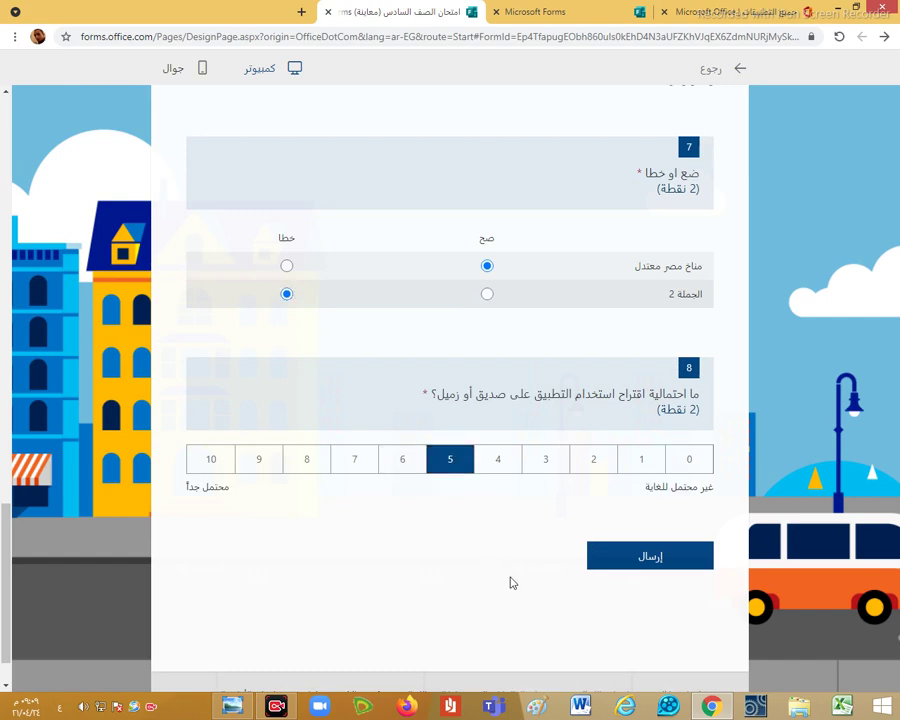
left_click(604, 561)
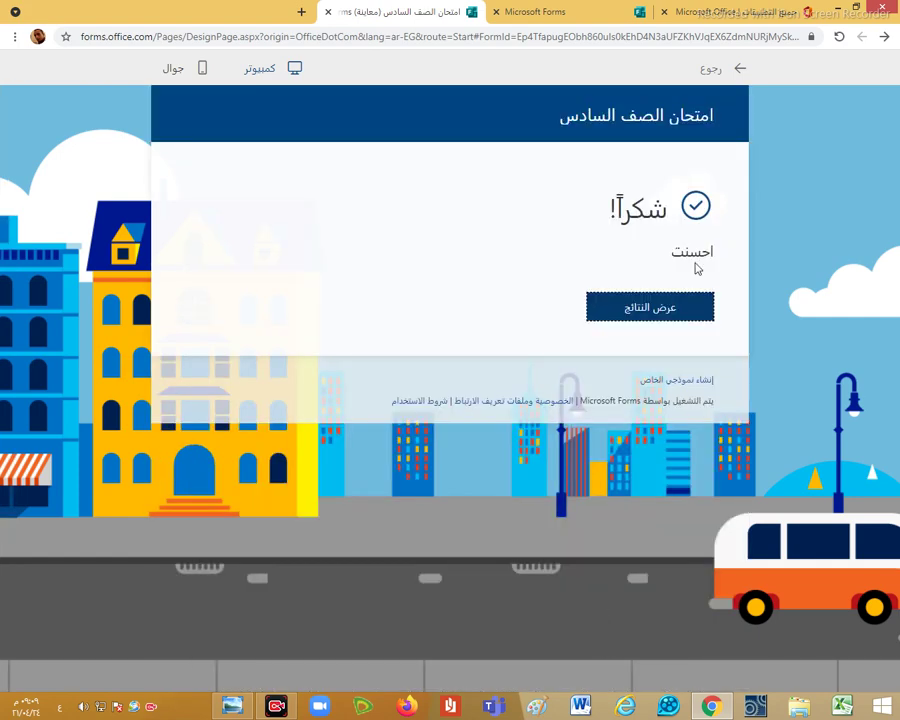
View the results of the submitted test response and review the score and the question 2 feedback
left_click(664, 314)
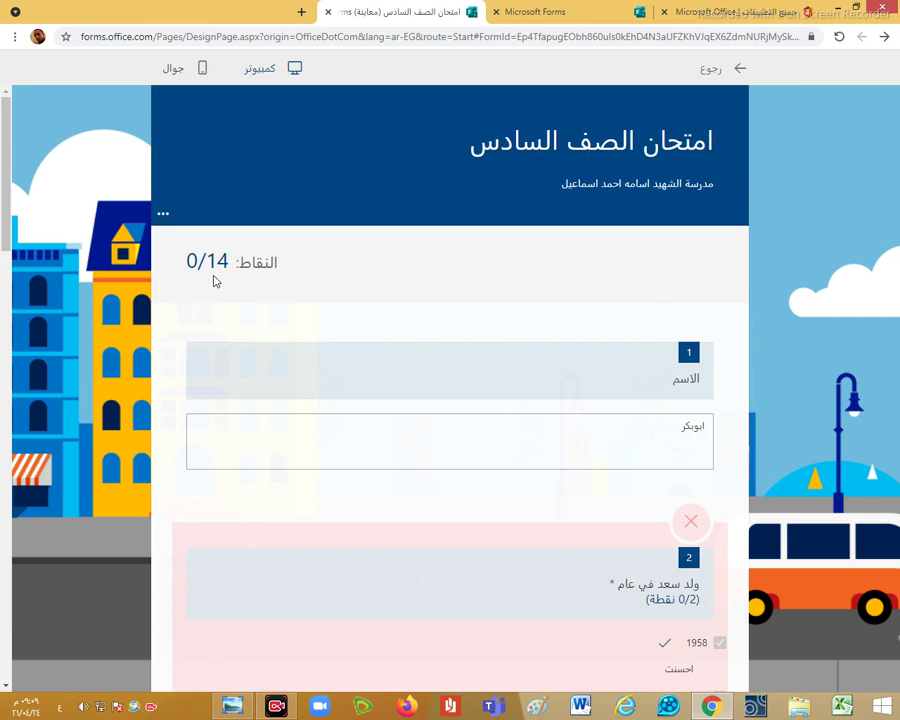
scroll(399, 605, "down", 1)
scroll(399, 605, "down", 5)
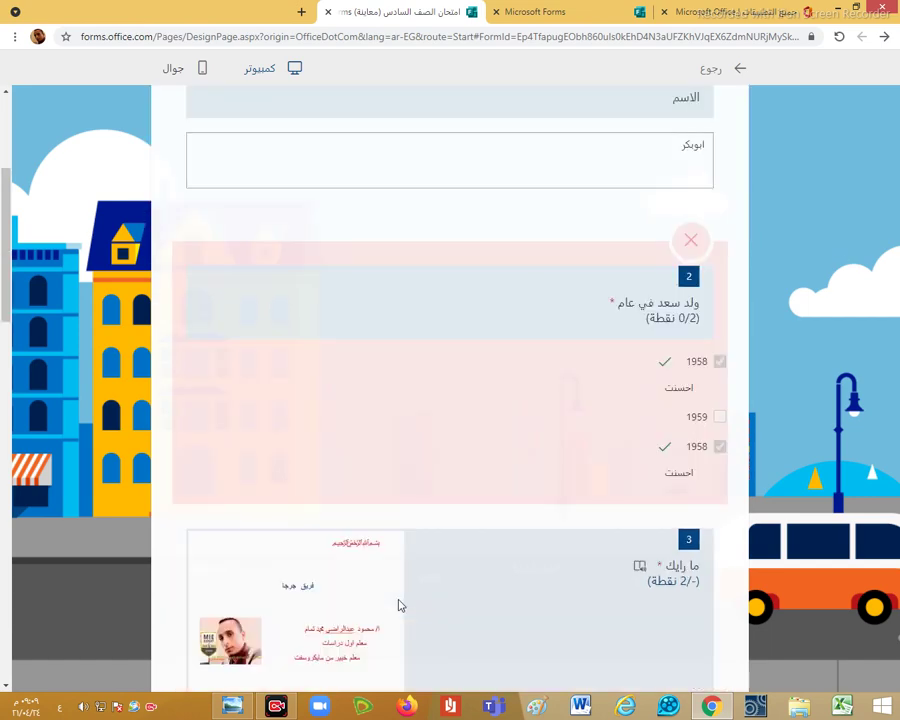
scroll(399, 602, "up", 5)
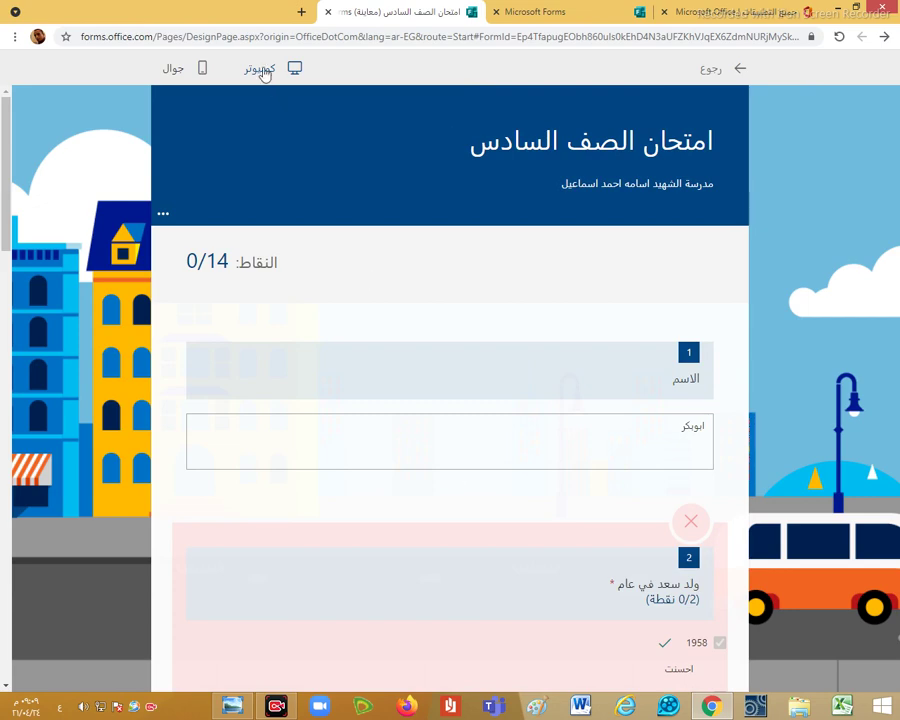
Leave the preview, check the quiz's responses summary and examine the response details for question 2
left_click(703, 67)
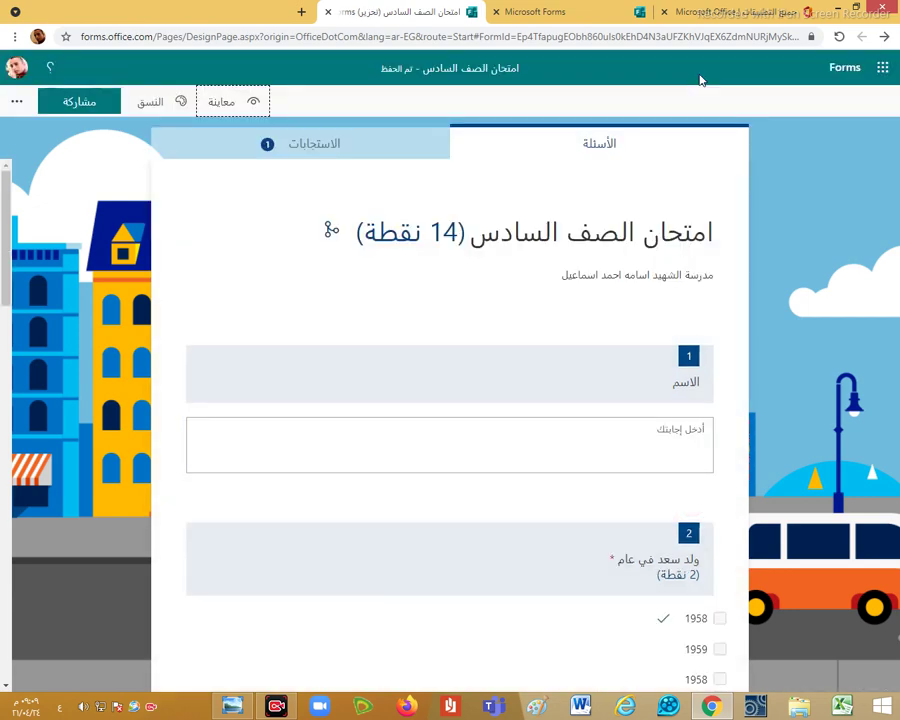
left_click(311, 149)
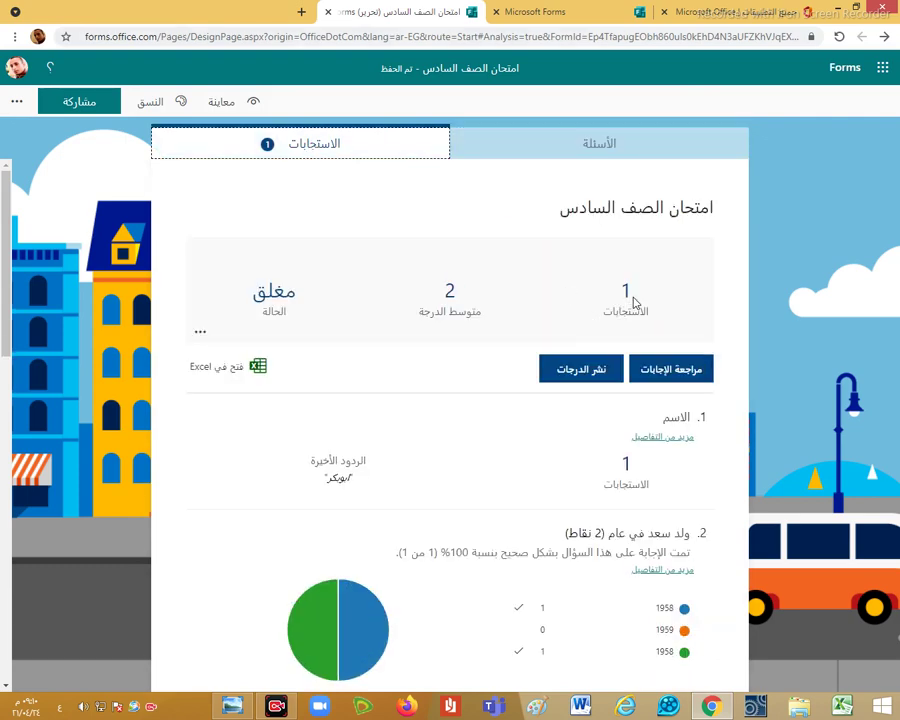
left_click(664, 570)
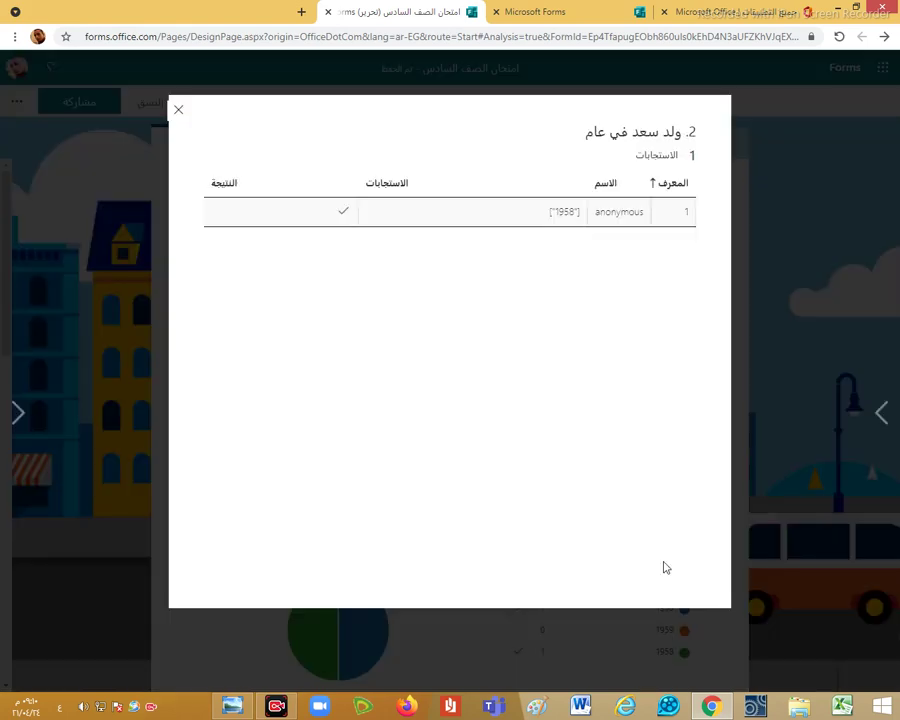
left_click(179, 110)
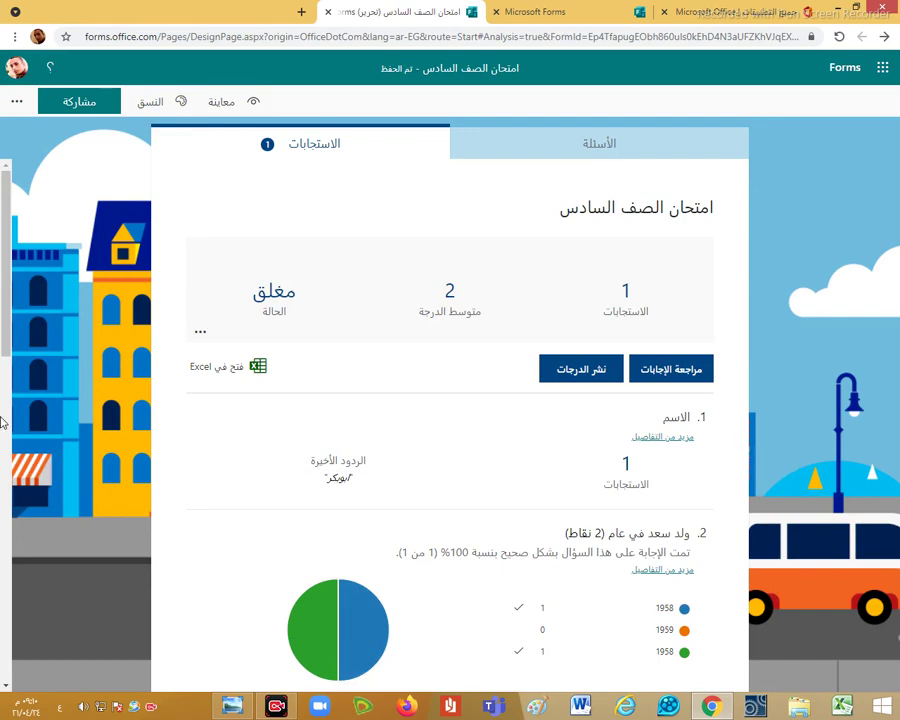
Export the responses to Excel, open the downloaded workbook, dismiss the Office activation wizard and return to the responses summary in Forms
left_click(228, 371)
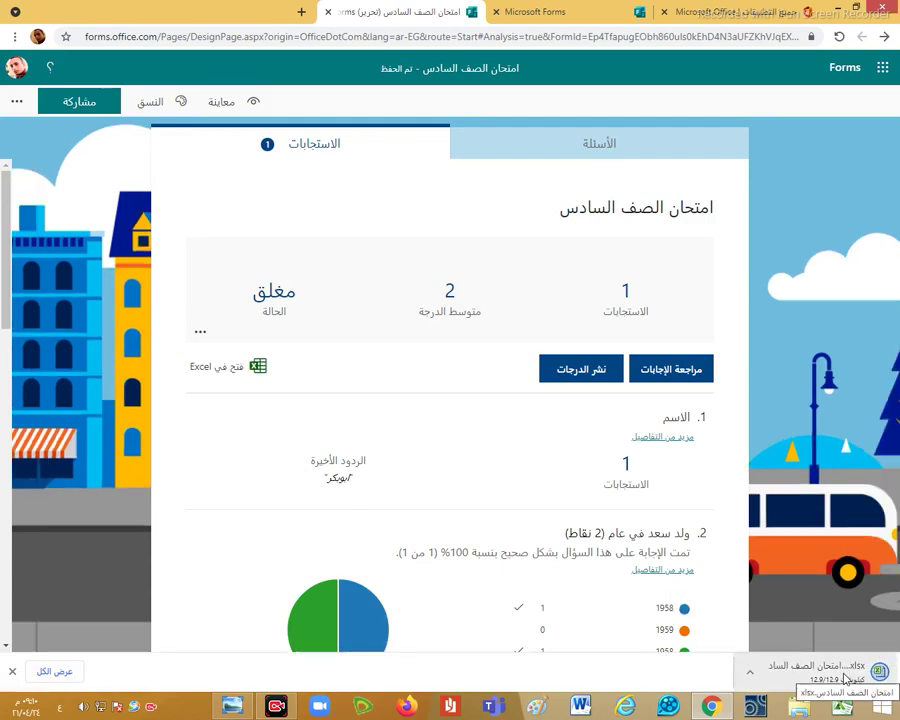
left_click(845, 679)
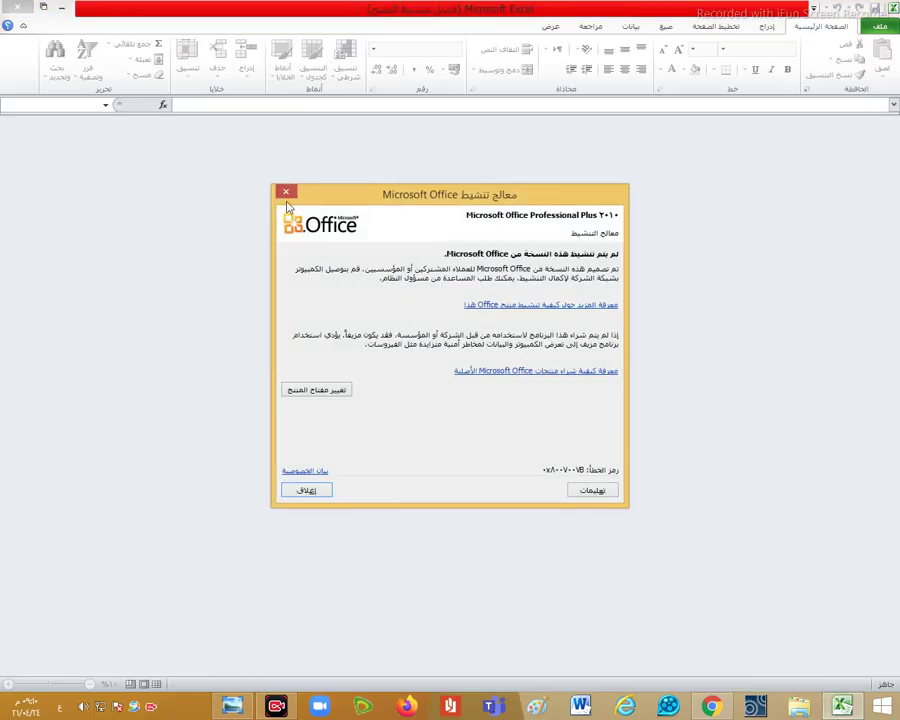
left_click(285, 194)
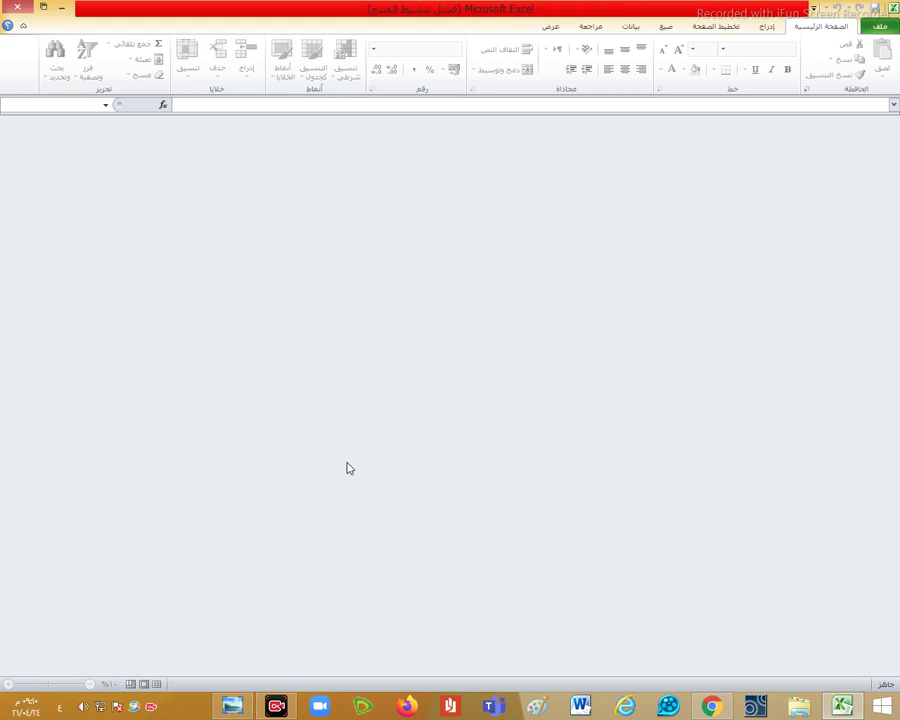
left_click(62, 10)
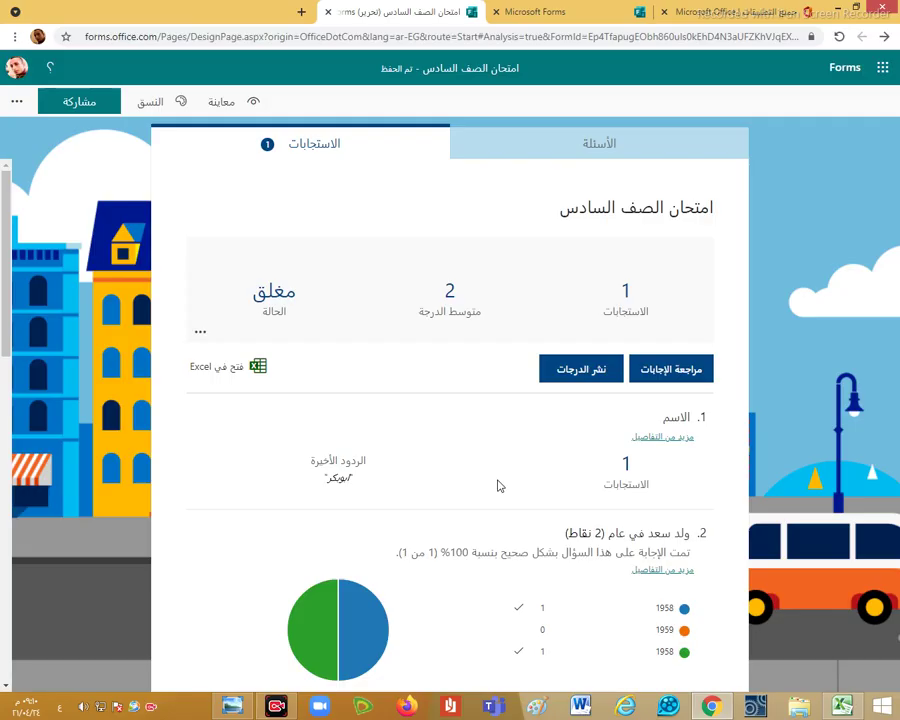
left_click(832, 710)
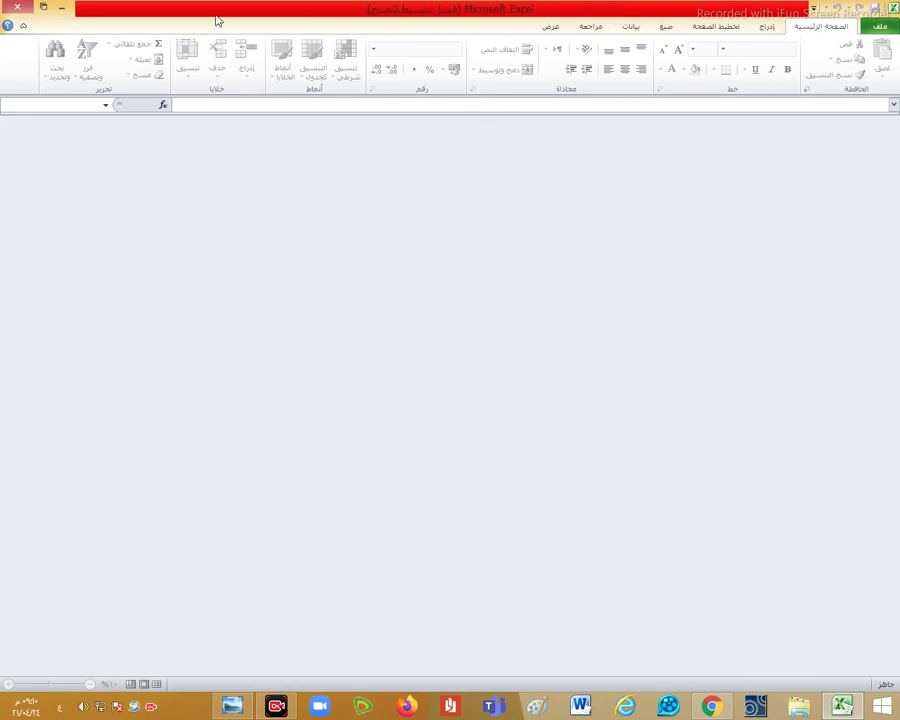
left_click(61, 12)
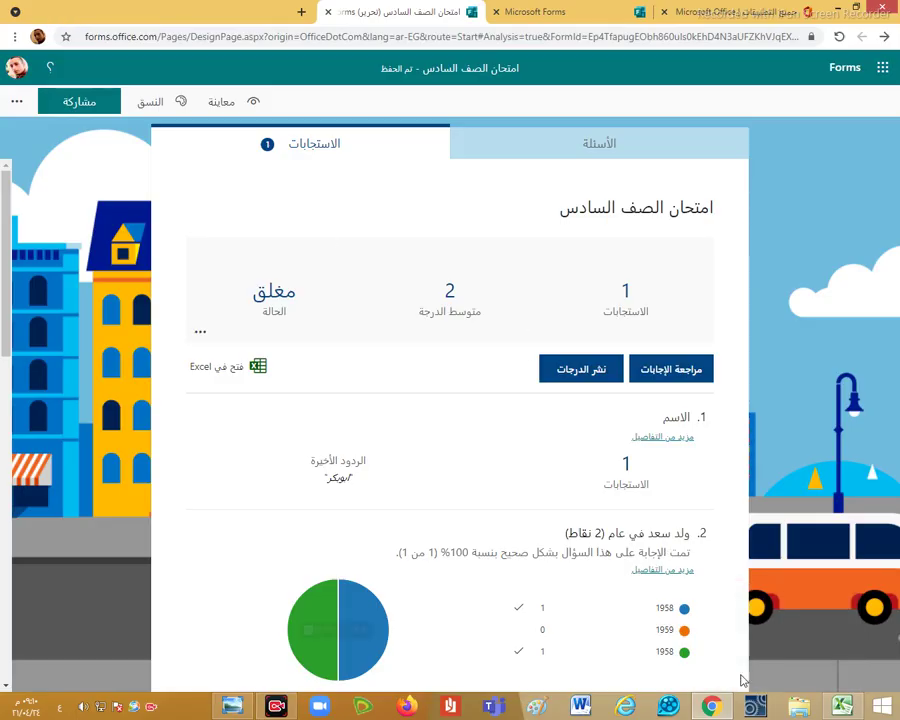
left_click(842, 707)
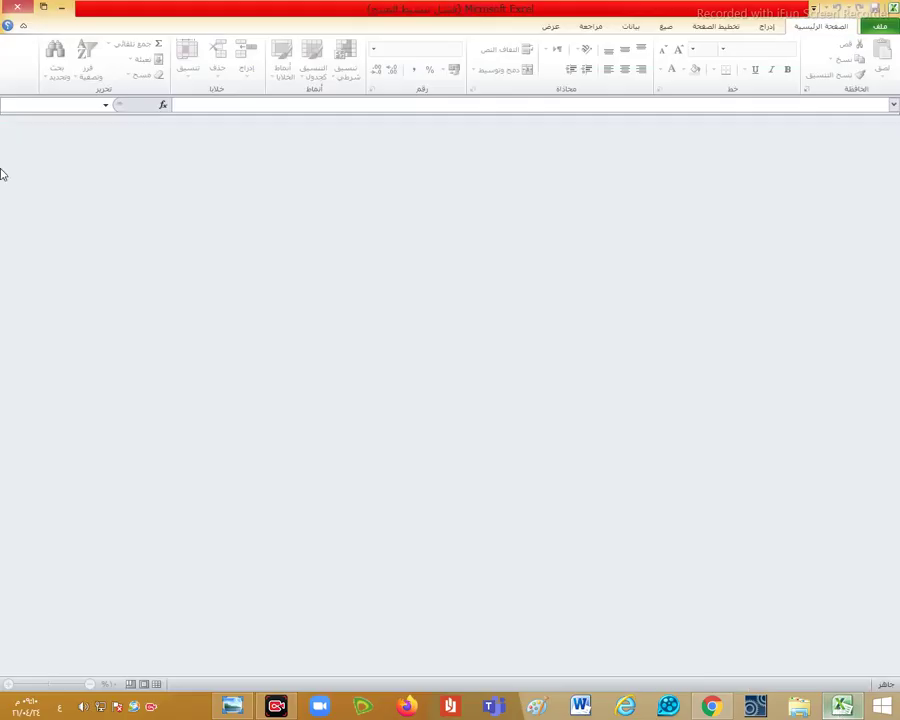
left_click(60, 8)
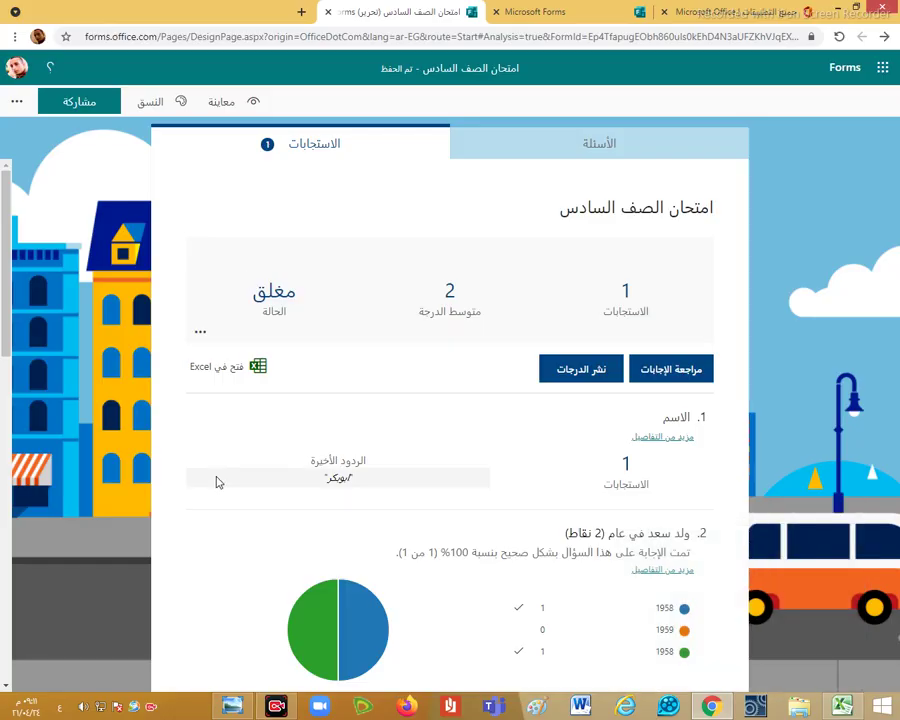